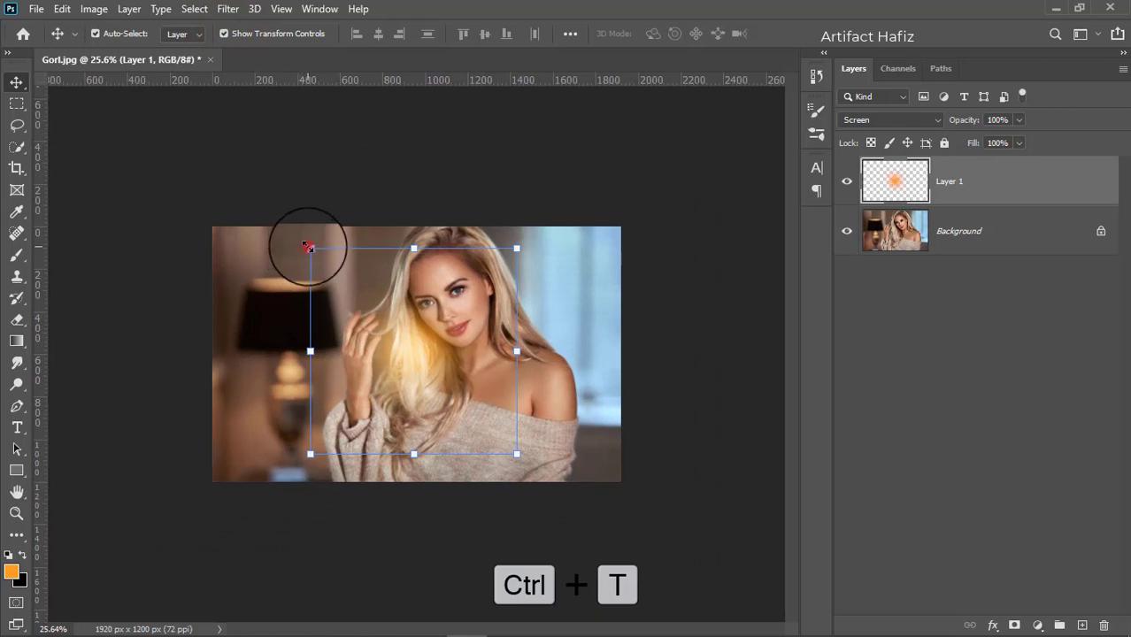
# - Enlarge the orange glow on Layer 1 to about 278% and position it over the lamp
pyautogui.moveTo(308, 247); pyautogui.dragTo(76, 131)
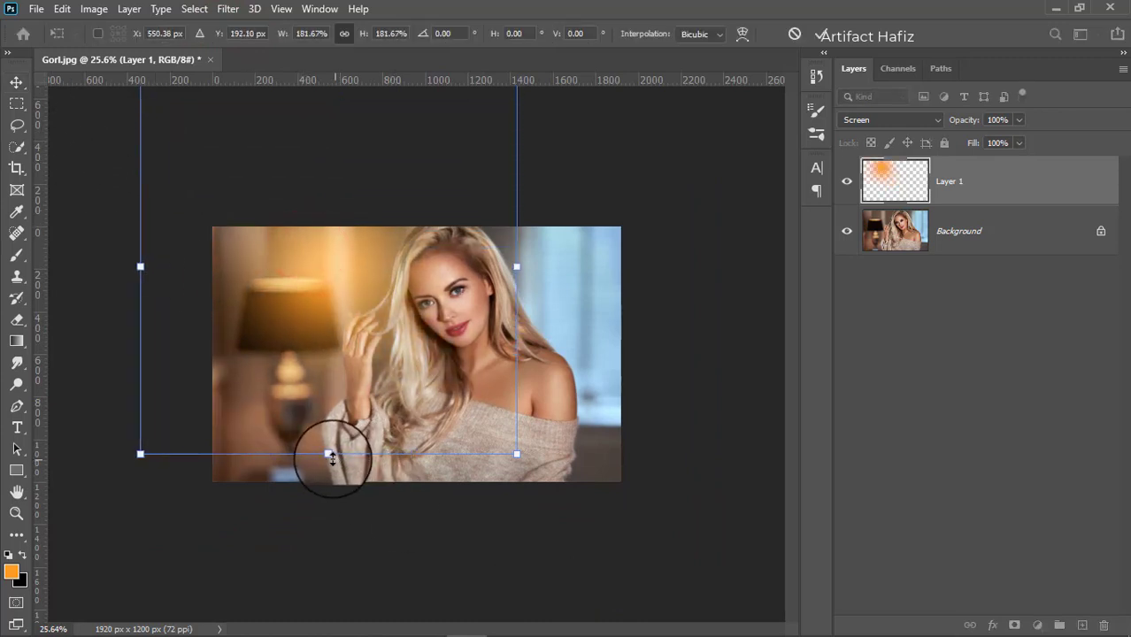
pyautogui.moveTo(329, 453); pyautogui.dragTo(328, 566)
pyautogui.moveTo(292, 396); pyautogui.dragTo(268, 369)
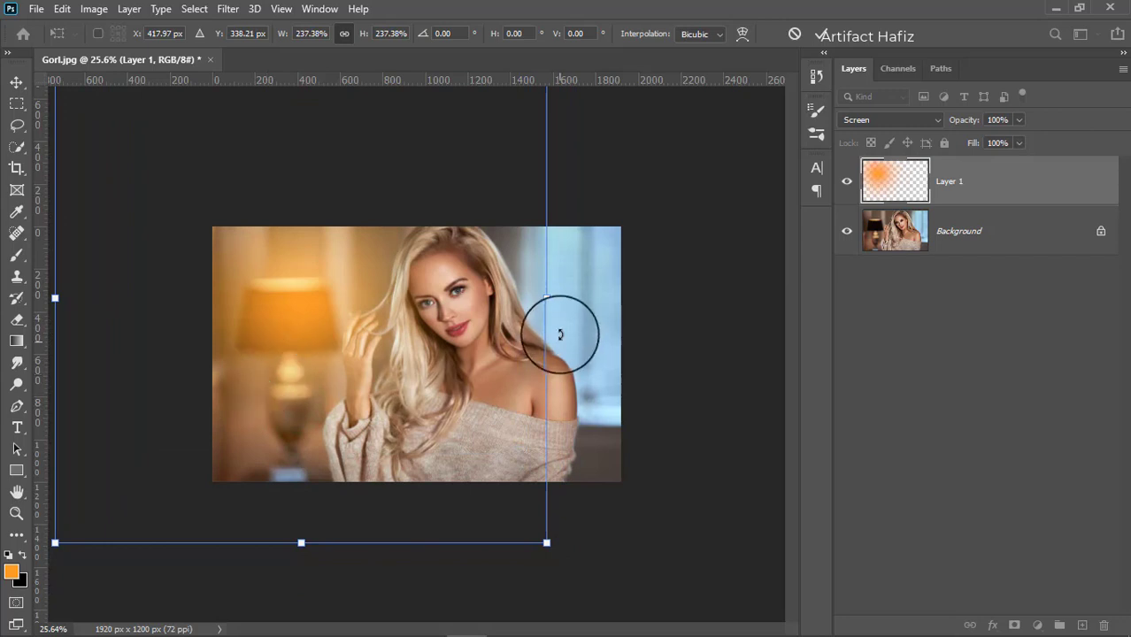
pyautogui.moveTo(545, 303); pyautogui.dragTo(628, 303)
pyautogui.moveTo(386, 305); pyautogui.dragTo(362, 318)
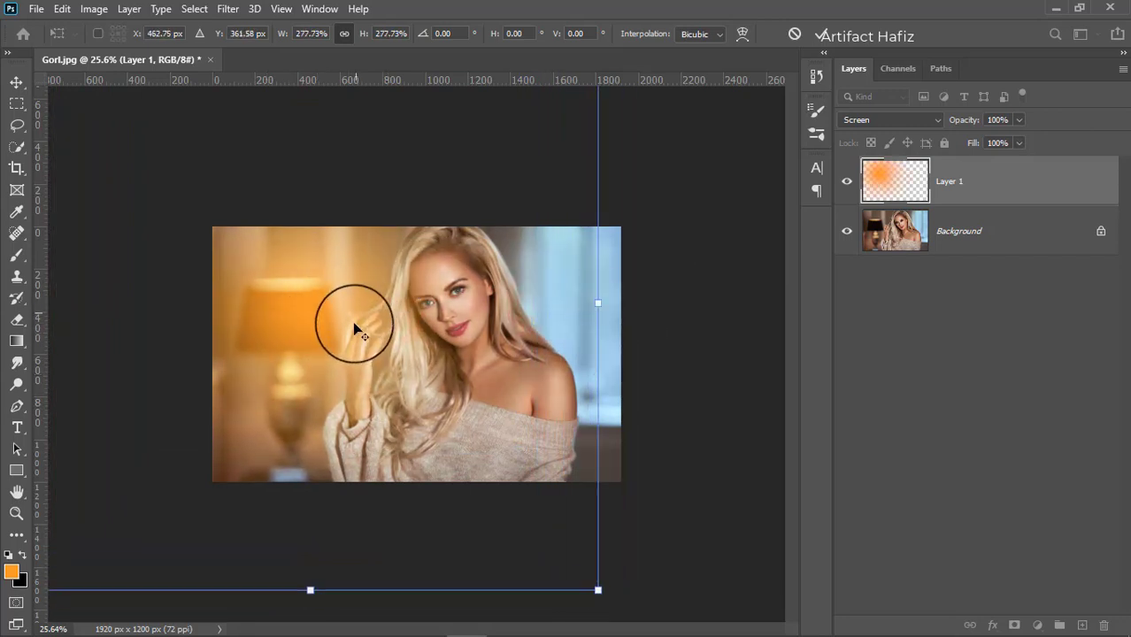
pyautogui.hotkey('ctrl', '+')
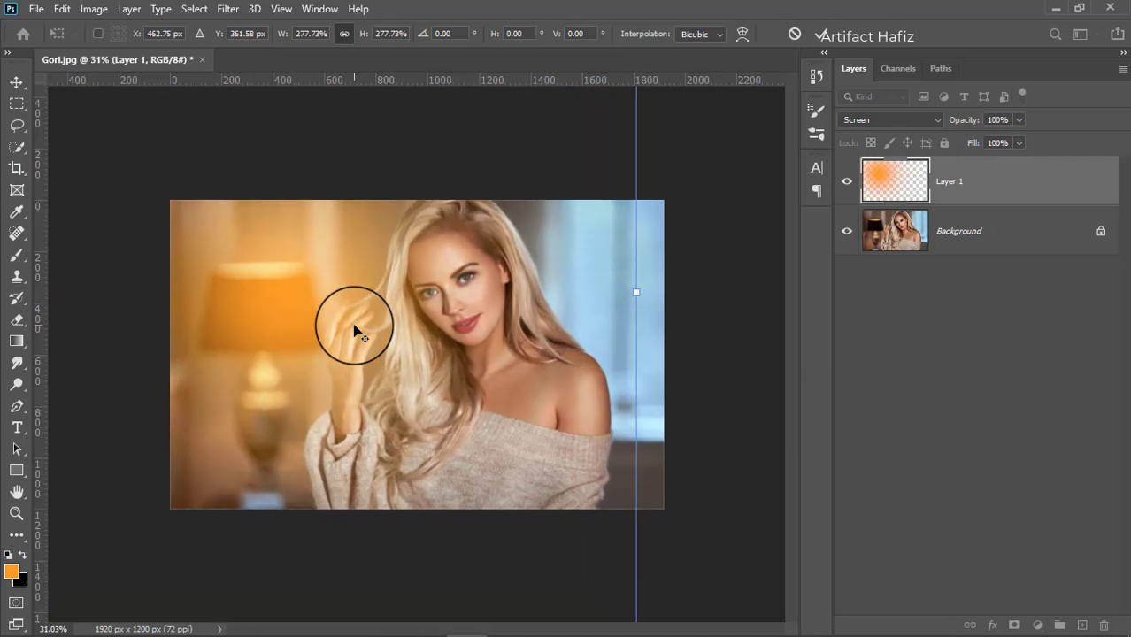
pyautogui.click(821, 35)
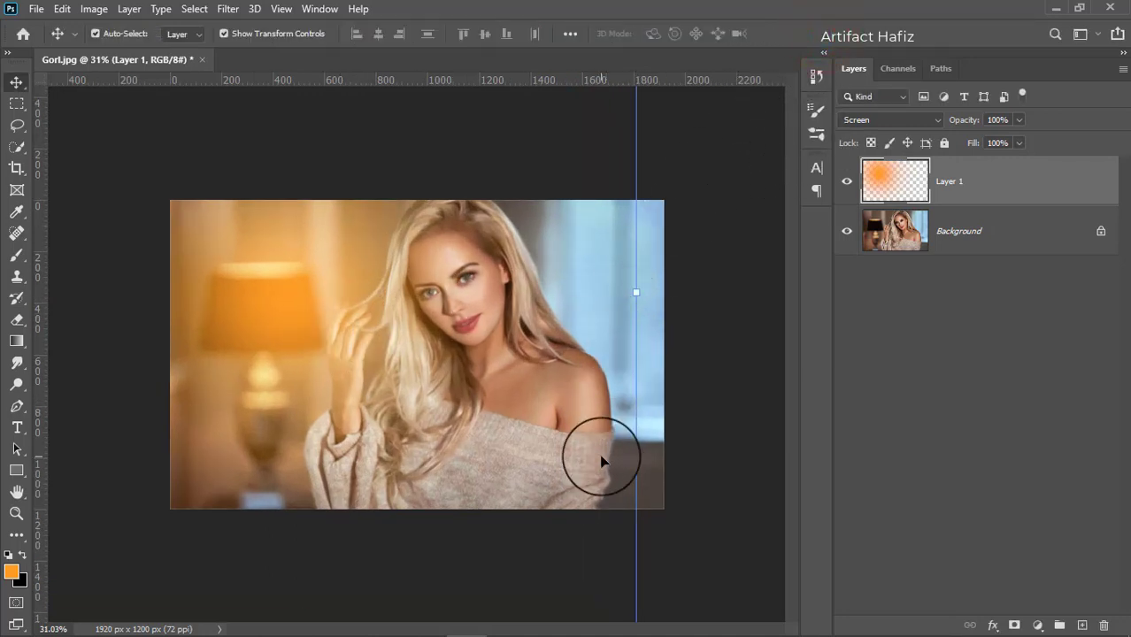
# - Lower the opacity of the orange glow layer to 74%
pyautogui.hotkey('ctrl', '+')
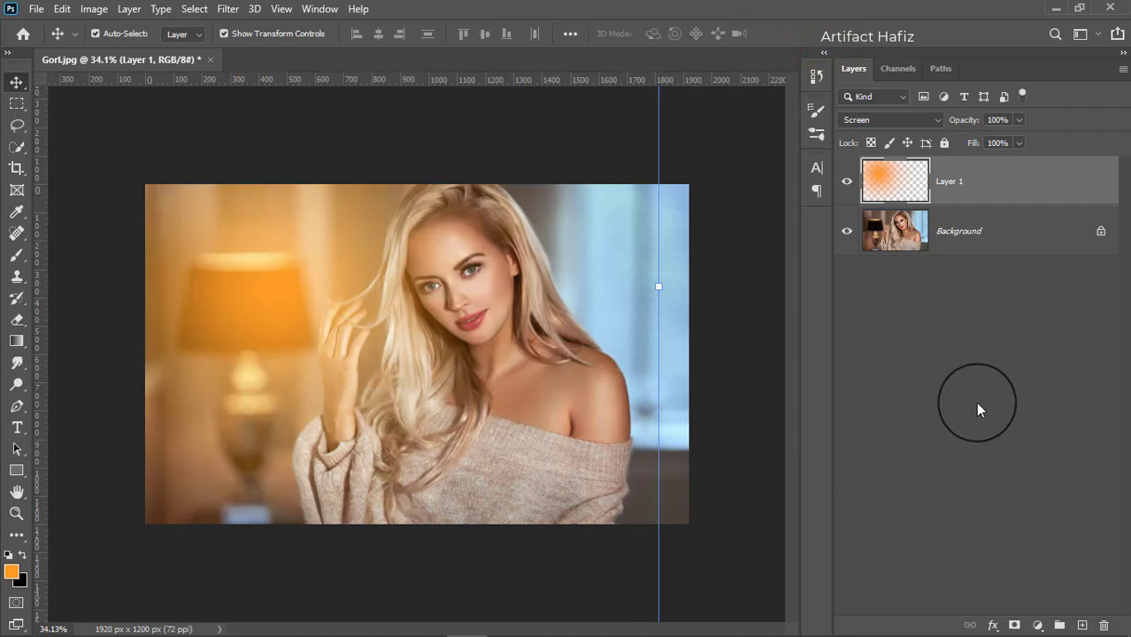
pyautogui.click(1015, 172)
pyautogui.click(1019, 120)
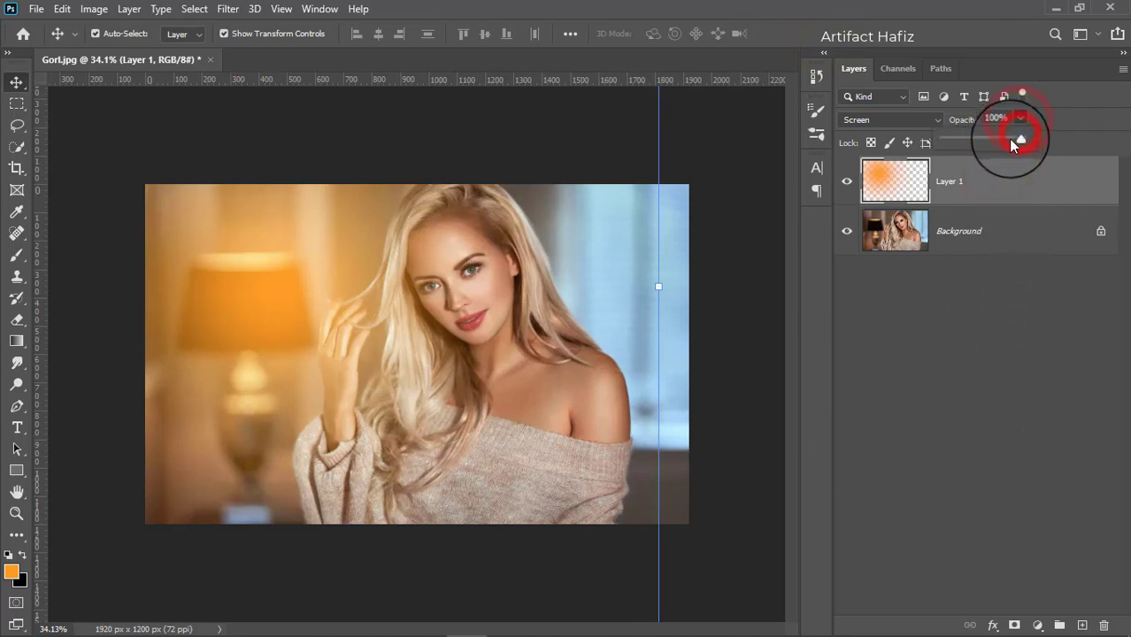
pyautogui.moveTo(1015, 144); pyautogui.dragTo(1001, 147)
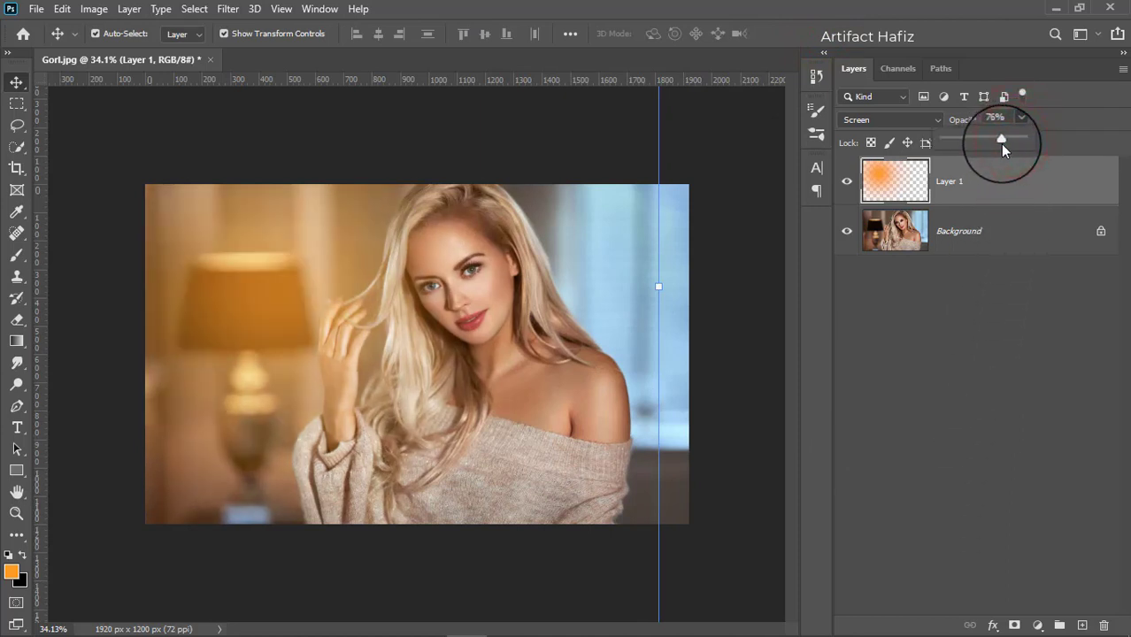
pyautogui.click(992, 183)
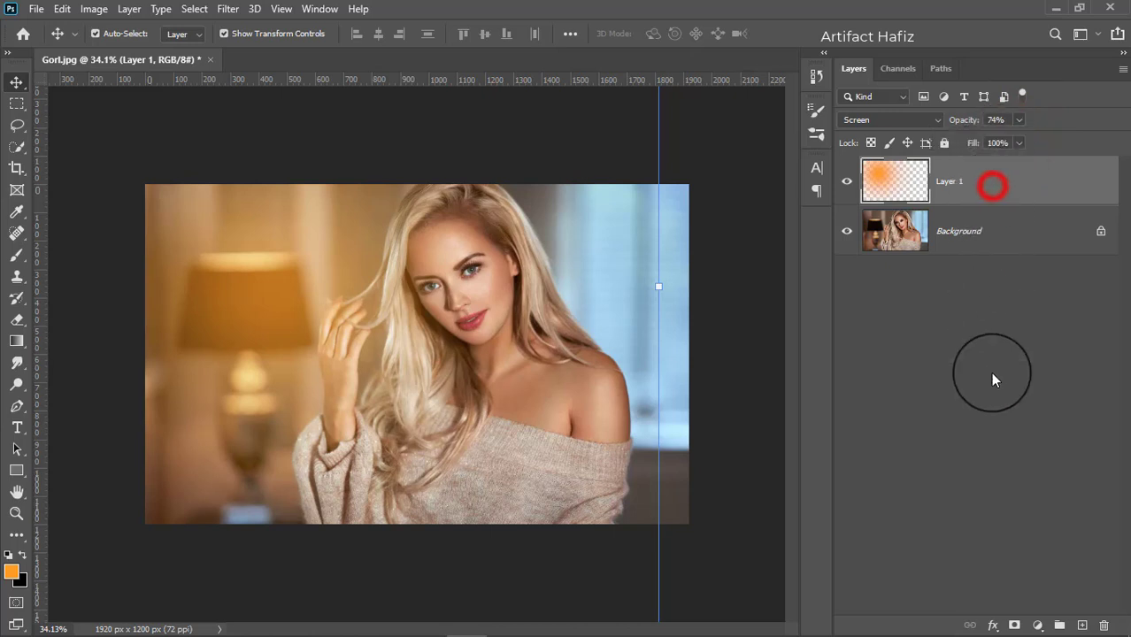
# - Add a new layer and paint one soft 600 px brush dab in turquoise #22ffc8 near the middle of the photo
pyautogui.click(1082, 625)
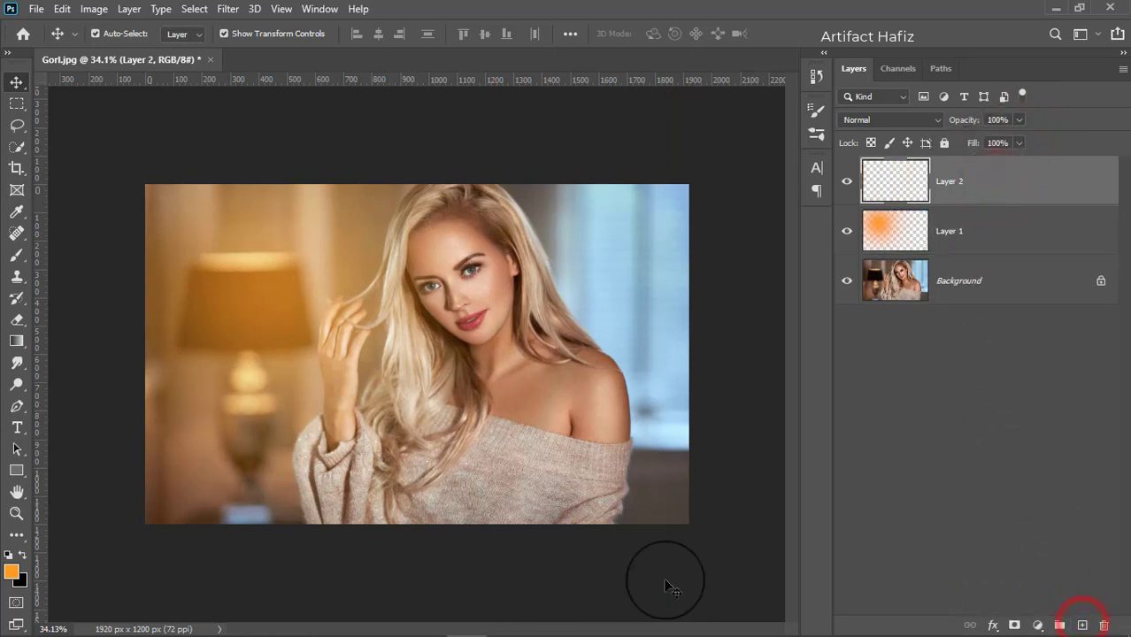
pyautogui.click(16, 254)
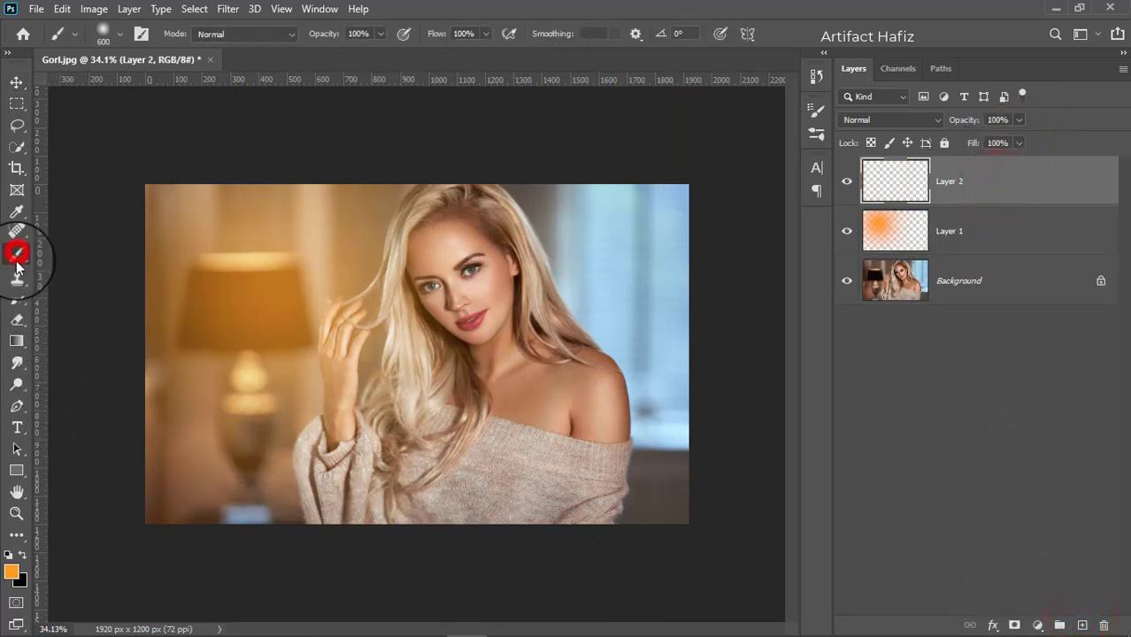
pyautogui.click(10, 573)
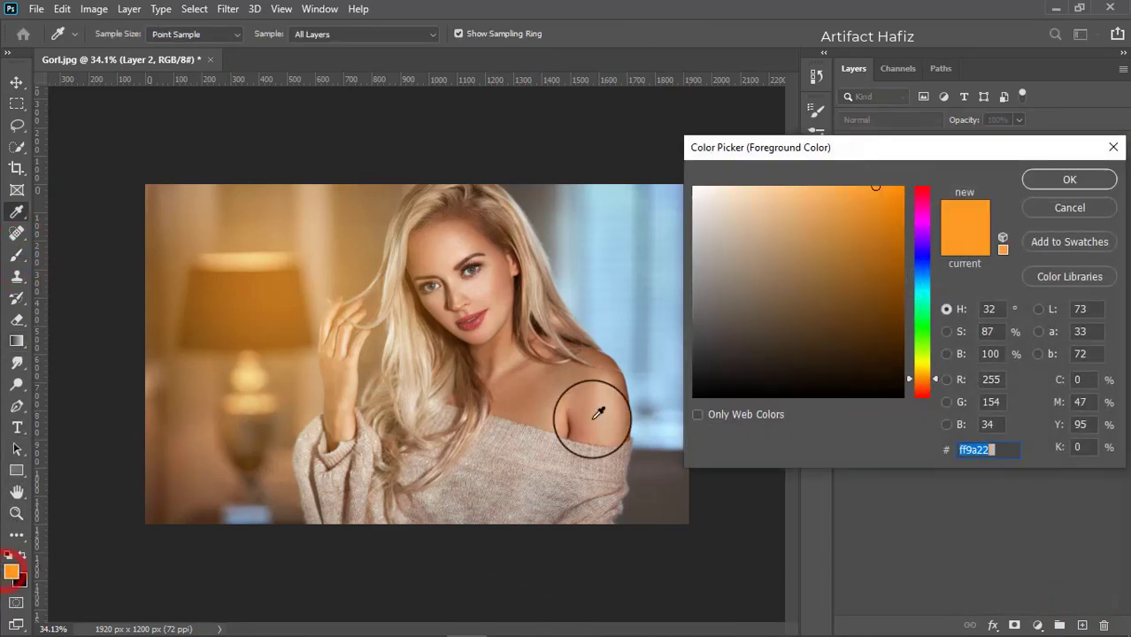
pyautogui.moveTo(927, 379); pyautogui.dragTo(931, 307)
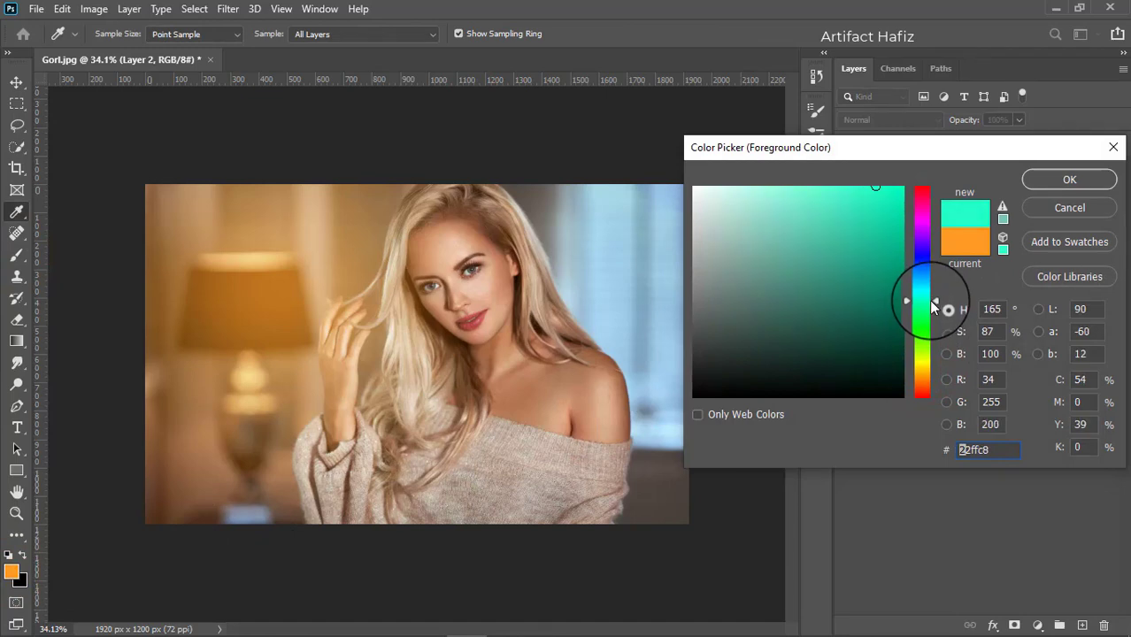
pyautogui.click(1051, 181)
pyautogui.press('b')
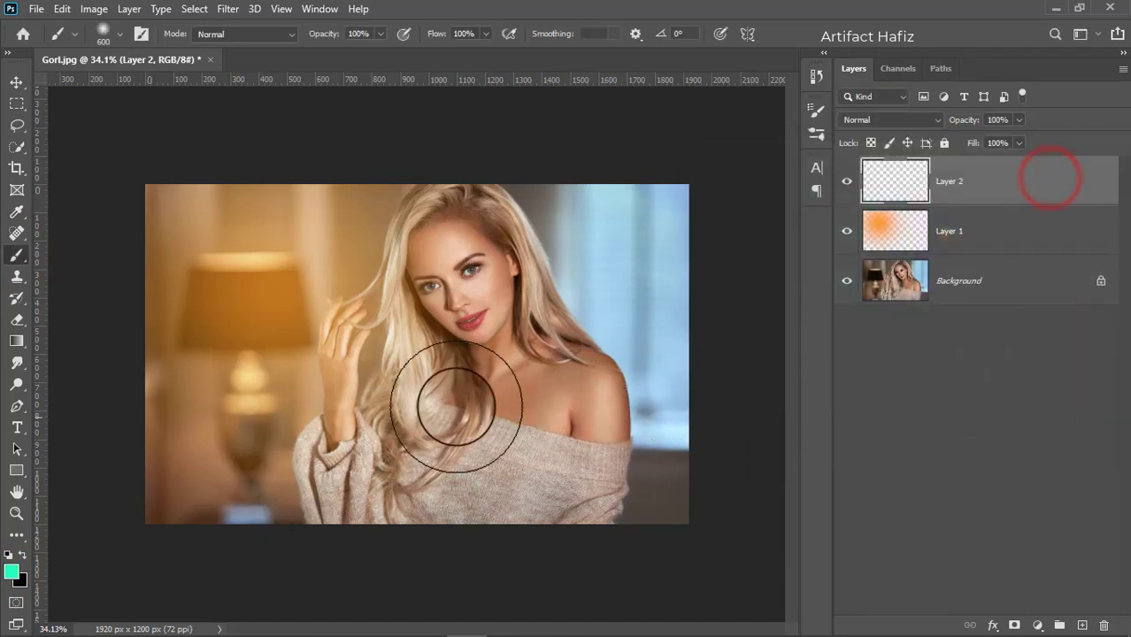
pyautogui.click(425, 351)
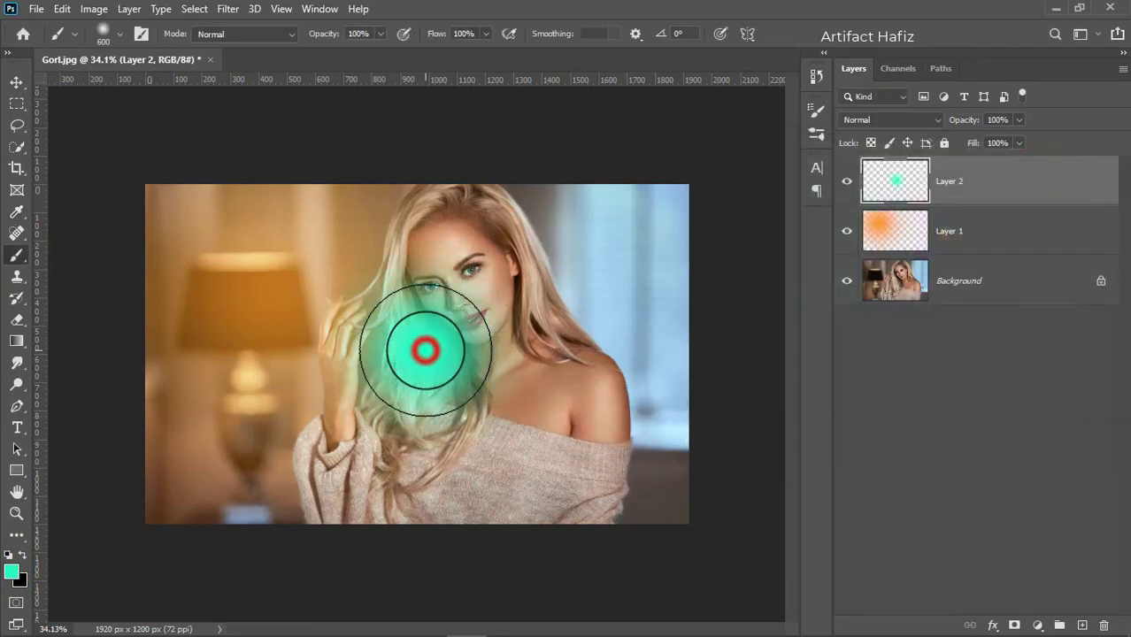
# - Switch to the Move tool and set the turquoise layer's blend mode to Screen
pyautogui.click(16, 84)
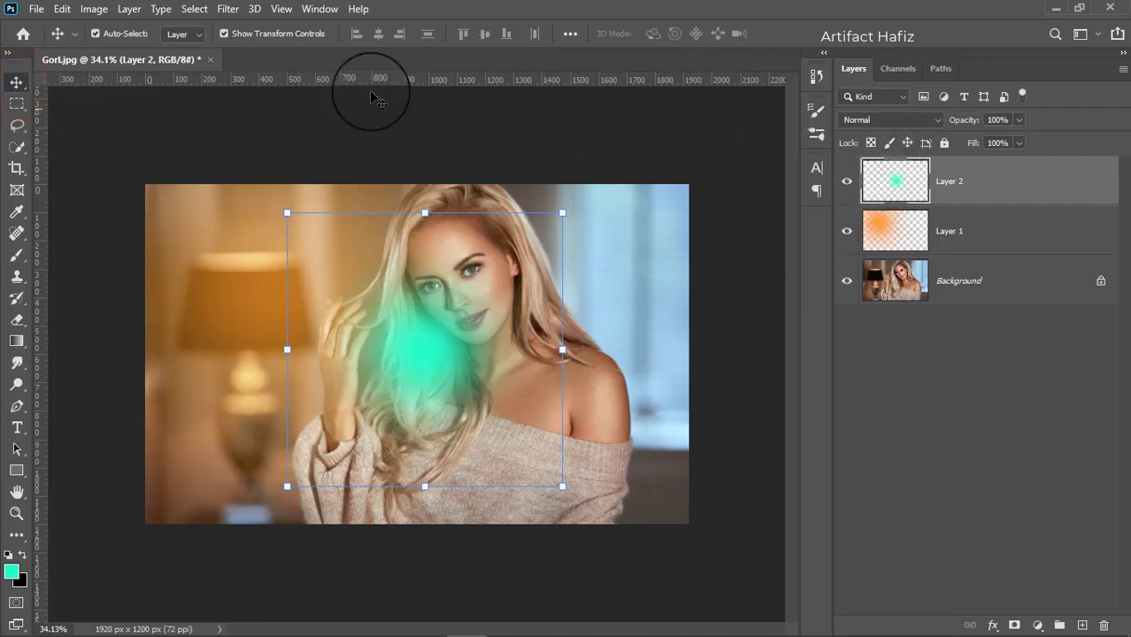
pyautogui.click(224, 35)
pyautogui.click(225, 35)
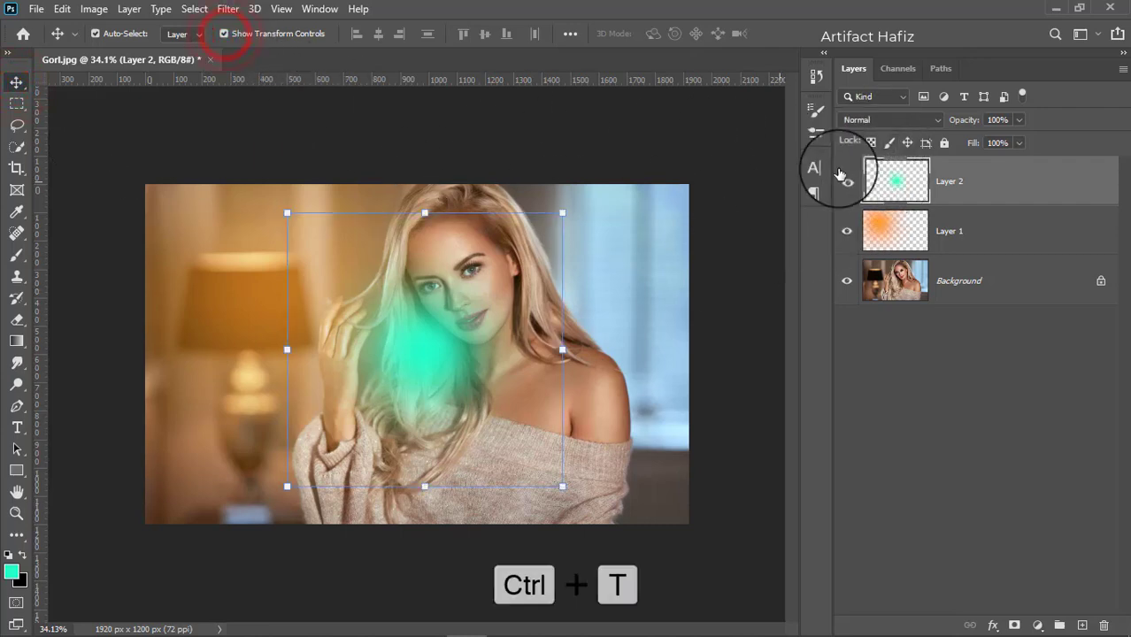
pyautogui.click(871, 120)
pyautogui.click(864, 254)
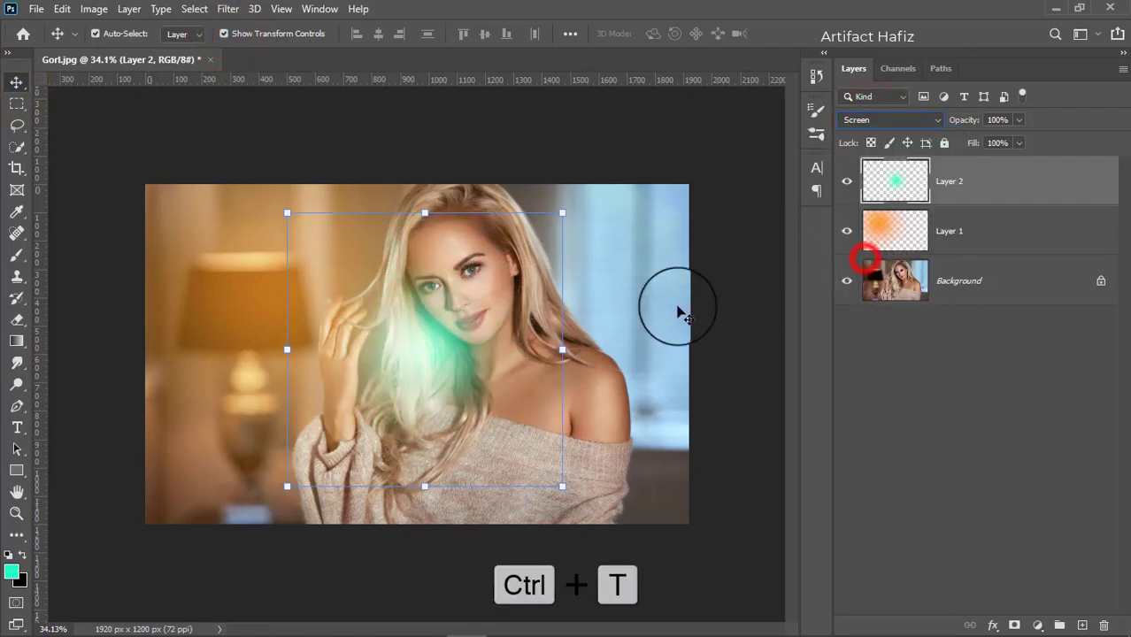
# - Enlarge the turquoise glow to about 313% and position it over the window in the photo's upper right area
pyautogui.moveTo(565, 348); pyautogui.dragTo(610, 320)
pyautogui.scroll(-6, 609, 319)
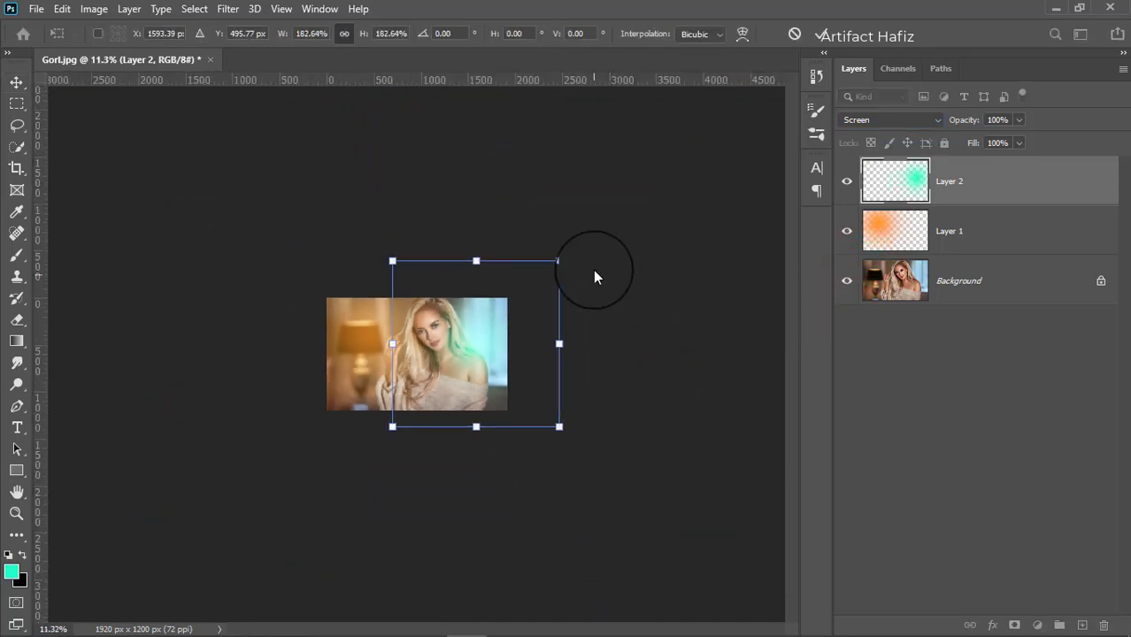
pyautogui.moveTo(550, 259); pyautogui.dragTo(676, 142)
pyautogui.moveTo(657, 234); pyautogui.dragTo(613, 267)
pyautogui.scroll(6, 543, 329)
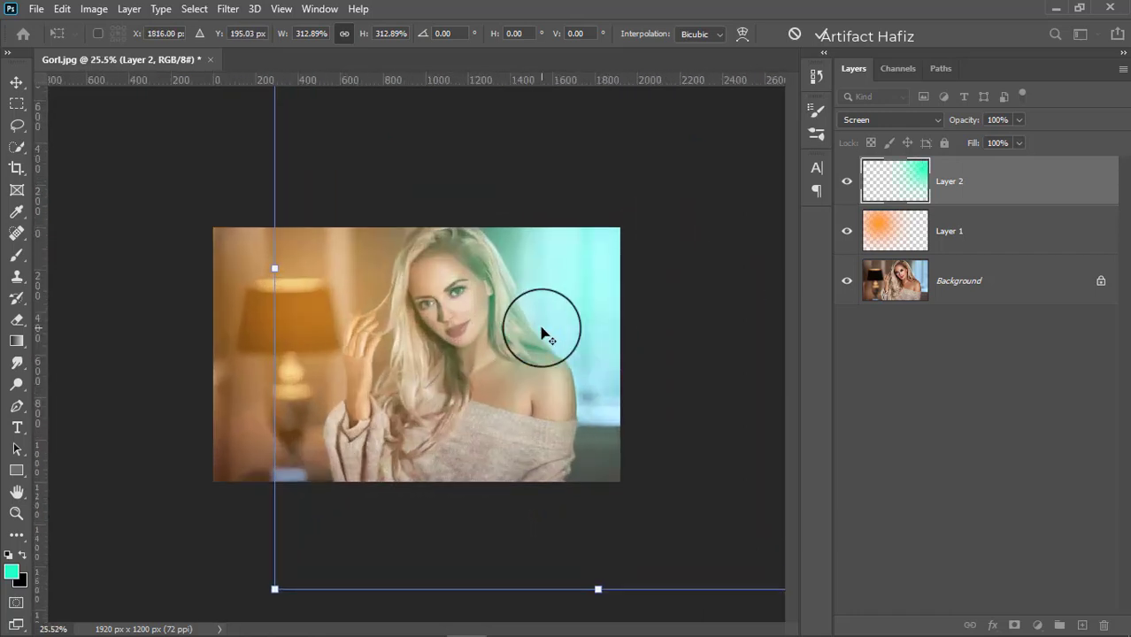
pyautogui.scroll(1, 567, 325)
pyautogui.scroll(1, 576, 325)
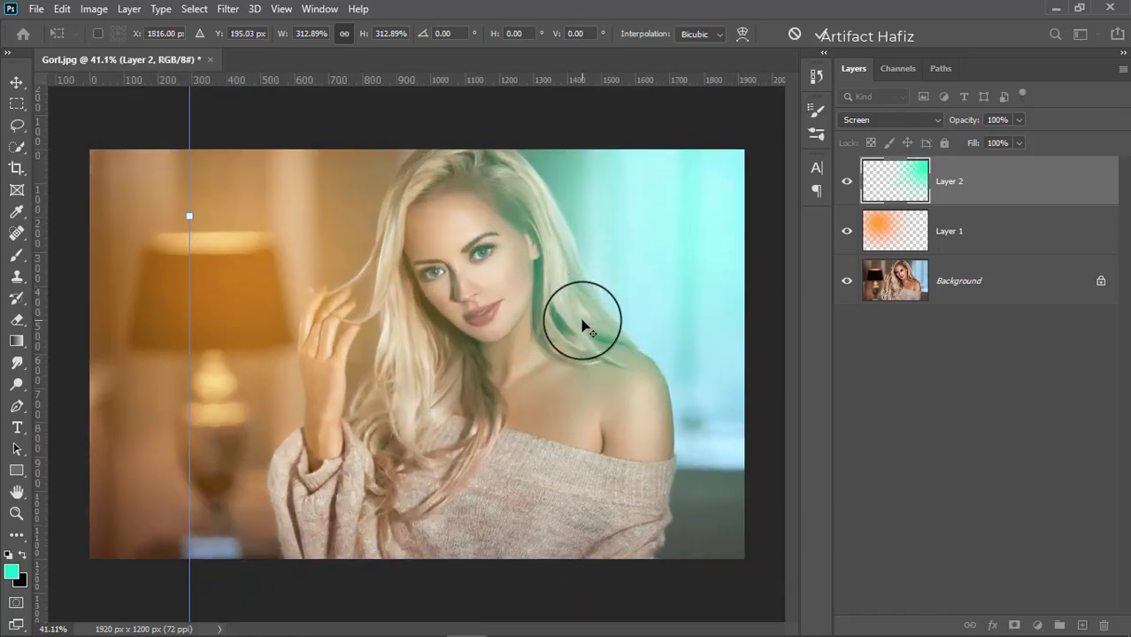
pyautogui.click(818, 36)
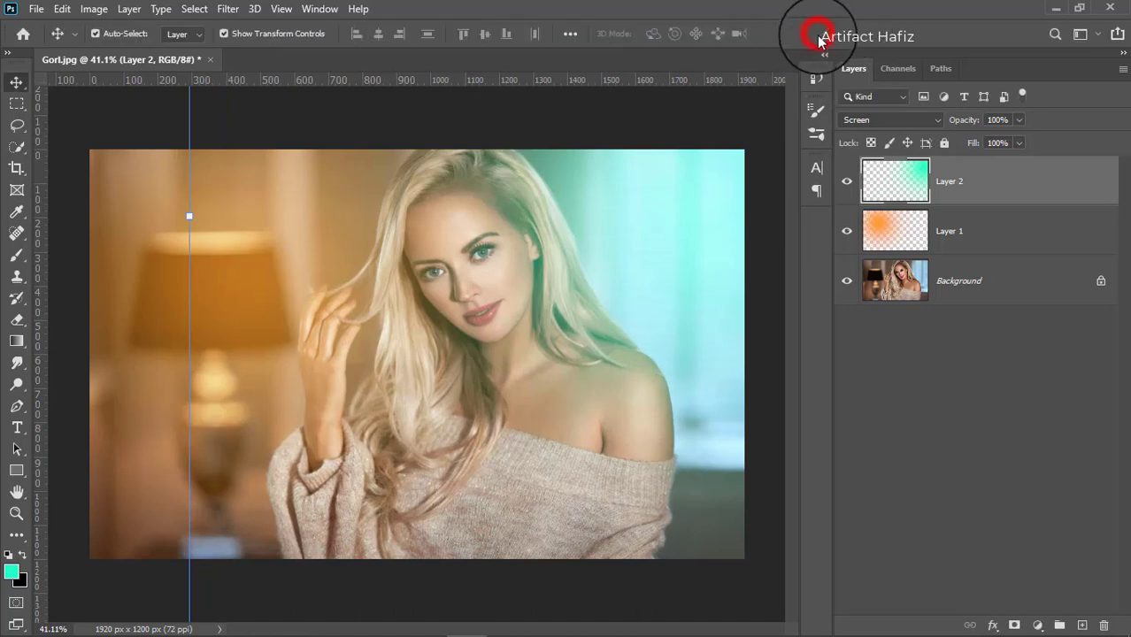
# - Group the turquoise and orange glow layers, and toggle the group's visibility to compare with the original photo
pyautogui.scroll(1, 611, 265)
pyautogui.keyDown('ctrl'); pyautogui.click(1013, 190); pyautogui.keyUp('ctrl')
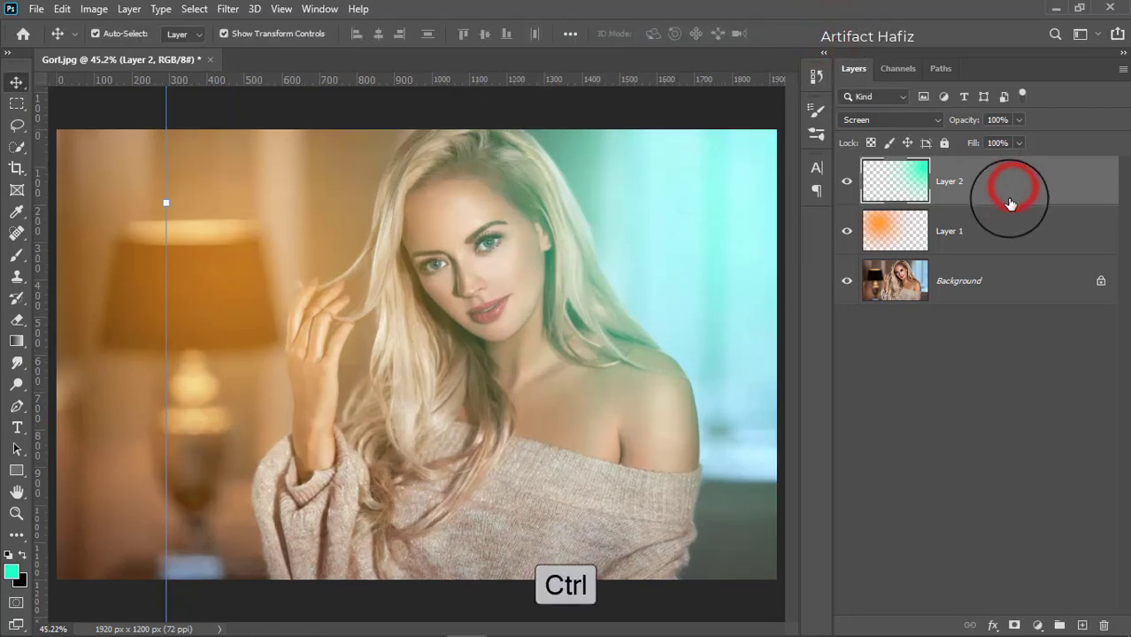
pyautogui.keyDown('ctrl'); pyautogui.click(994, 235); pyautogui.keyUp('ctrl')
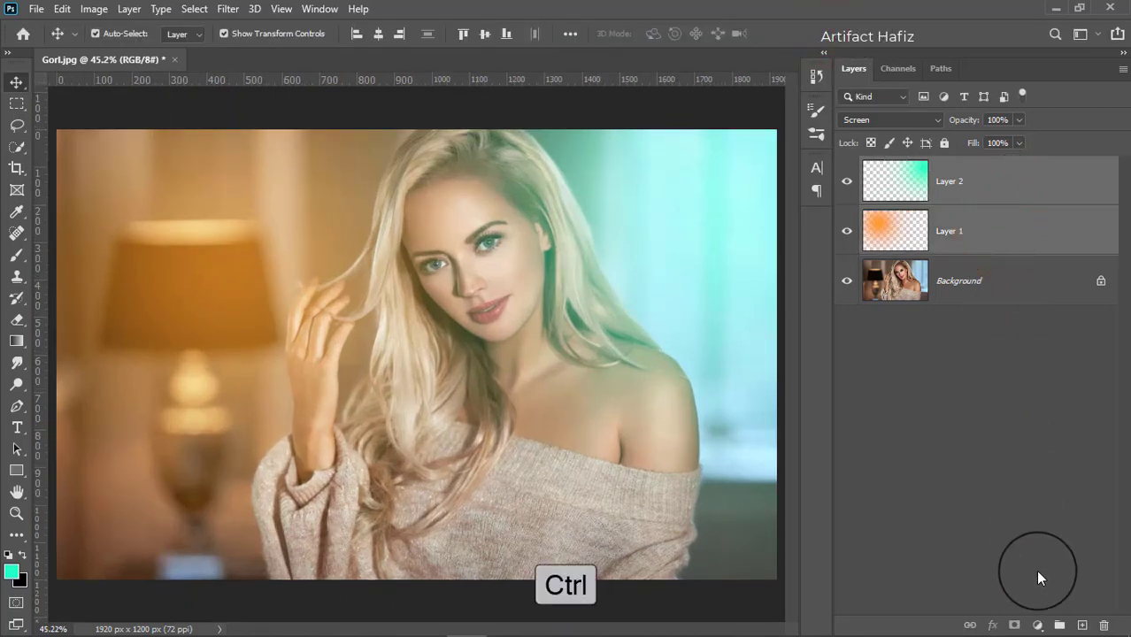
pyautogui.keyDown('ctrl'); pyautogui.click(1058, 623); pyautogui.keyUp('ctrl')
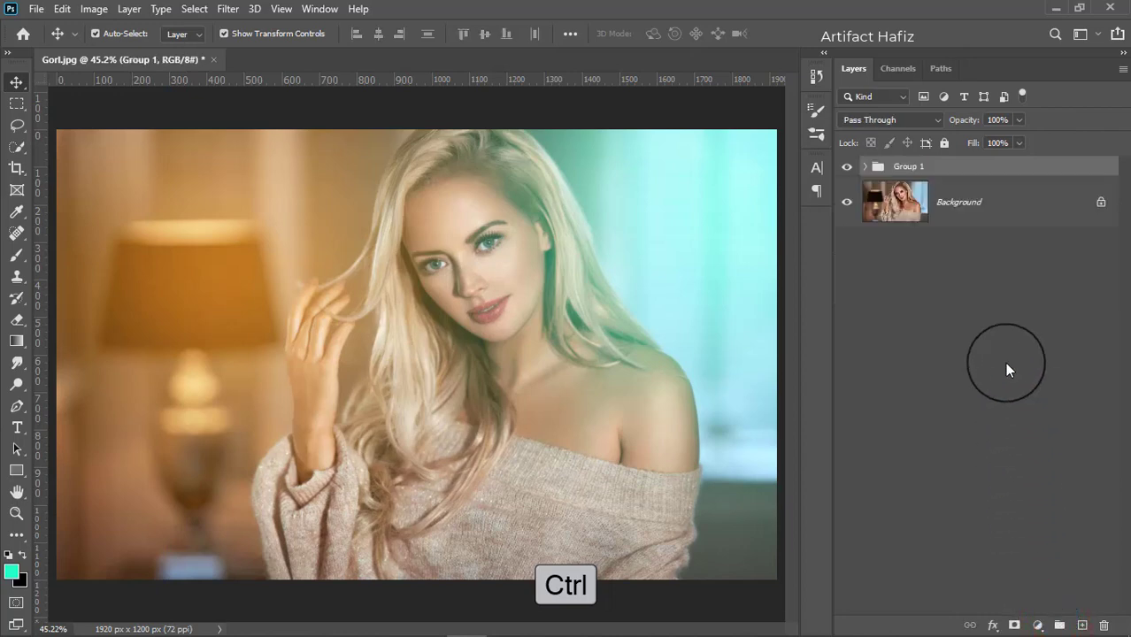
pyautogui.click(845, 168)
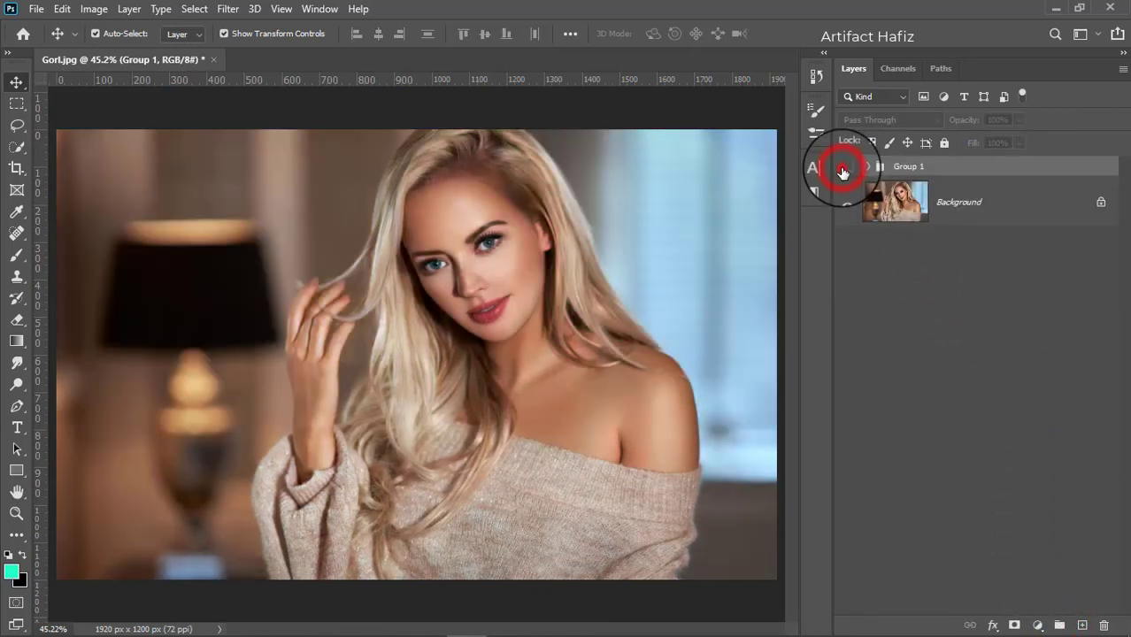
pyautogui.click(843, 169)
# - Lower the opacity of the turquoise glow layer inside the group to 46%
pyautogui.click(867, 168)
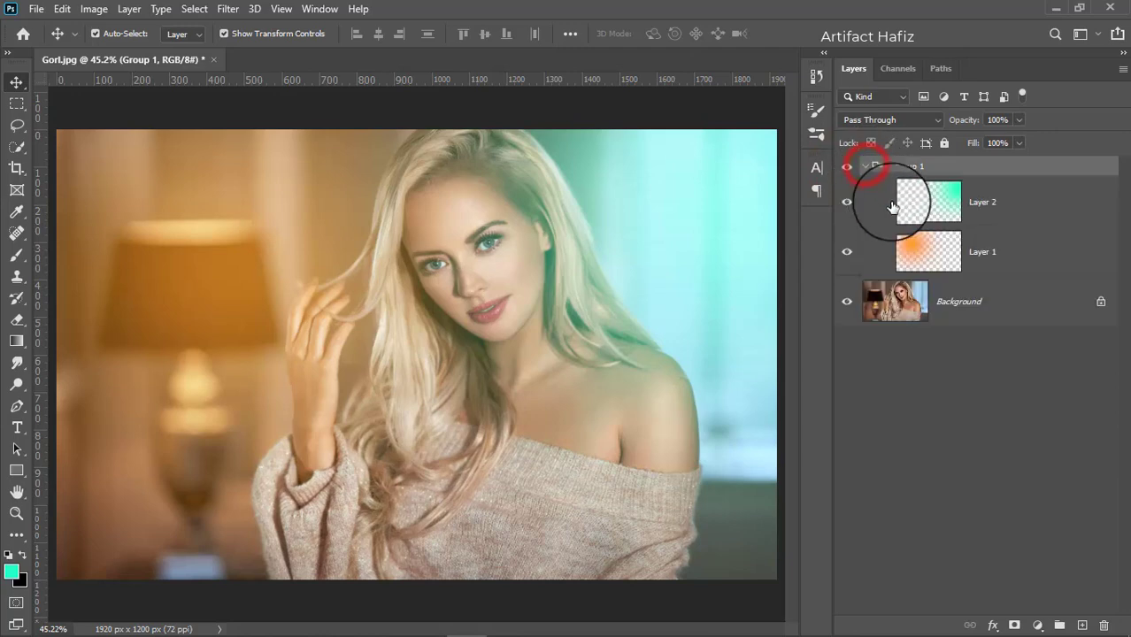
pyautogui.click(1018, 207)
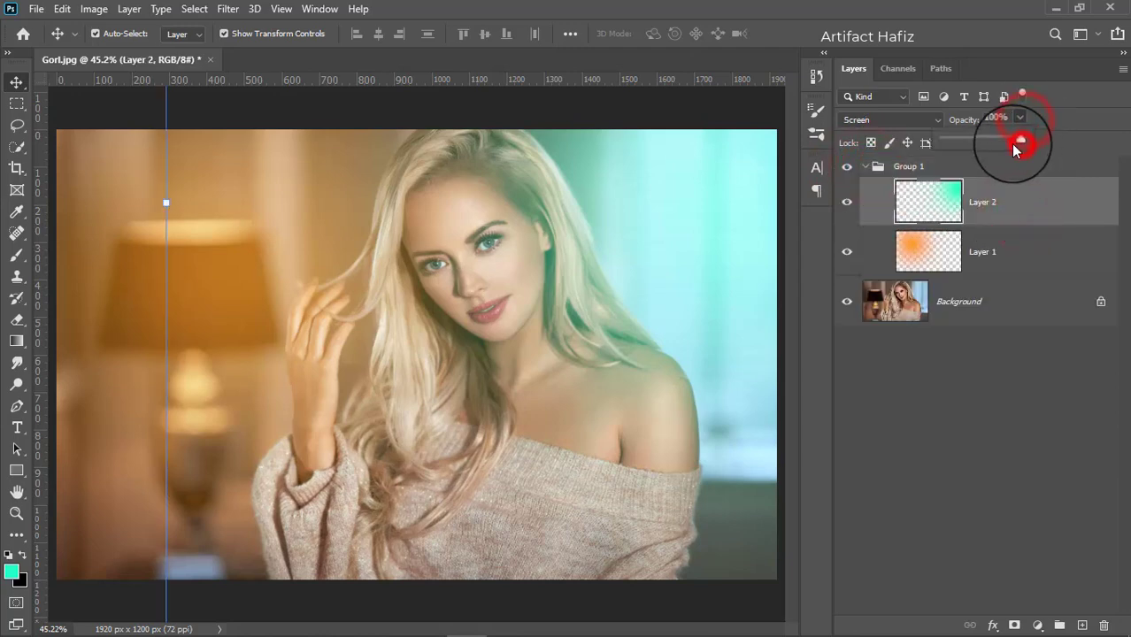
pyautogui.moveTo(1003, 142); pyautogui.dragTo(973, 150)
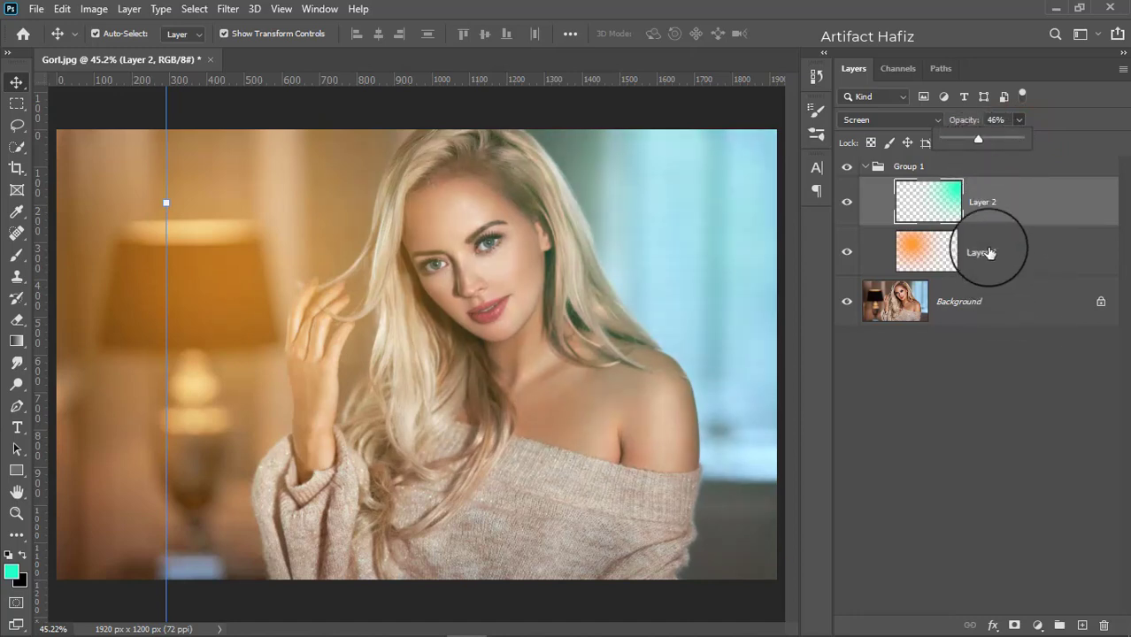
pyautogui.click(987, 205)
# - Collapse the glow group and add a layer mask to it
pyautogui.click(871, 169)
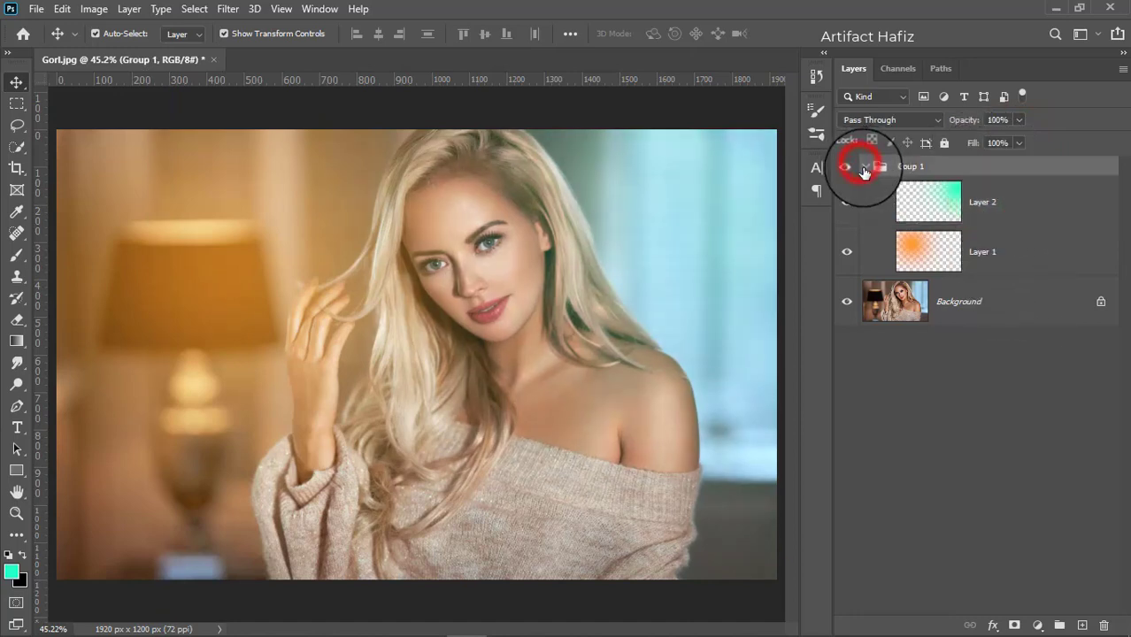
pyautogui.click(865, 167)
pyautogui.click(934, 167)
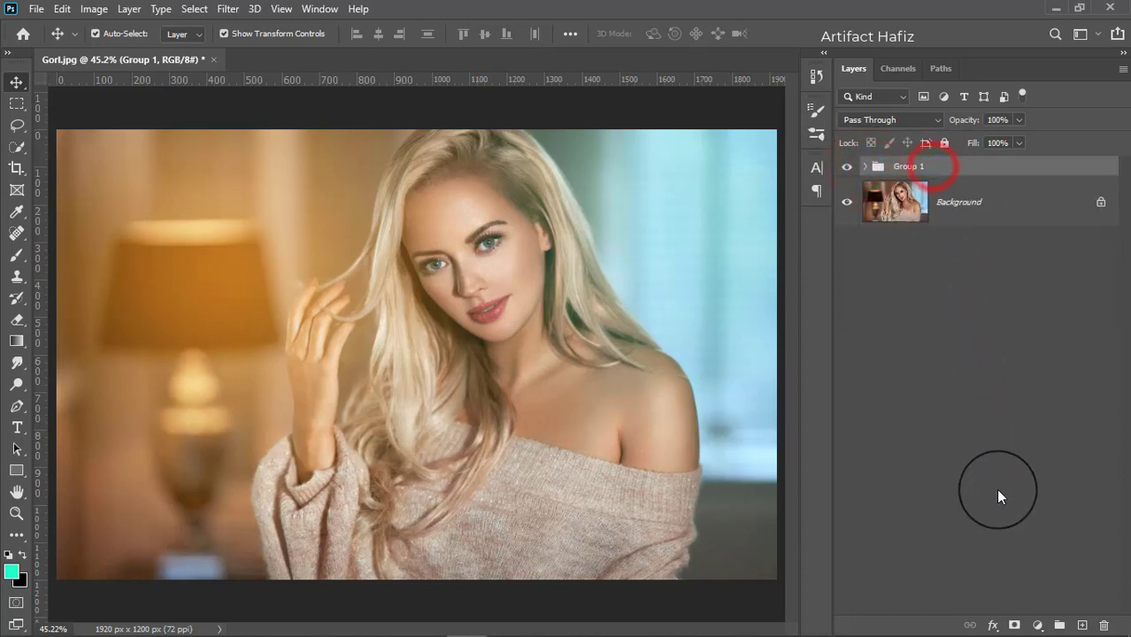
pyautogui.click(1013, 625)
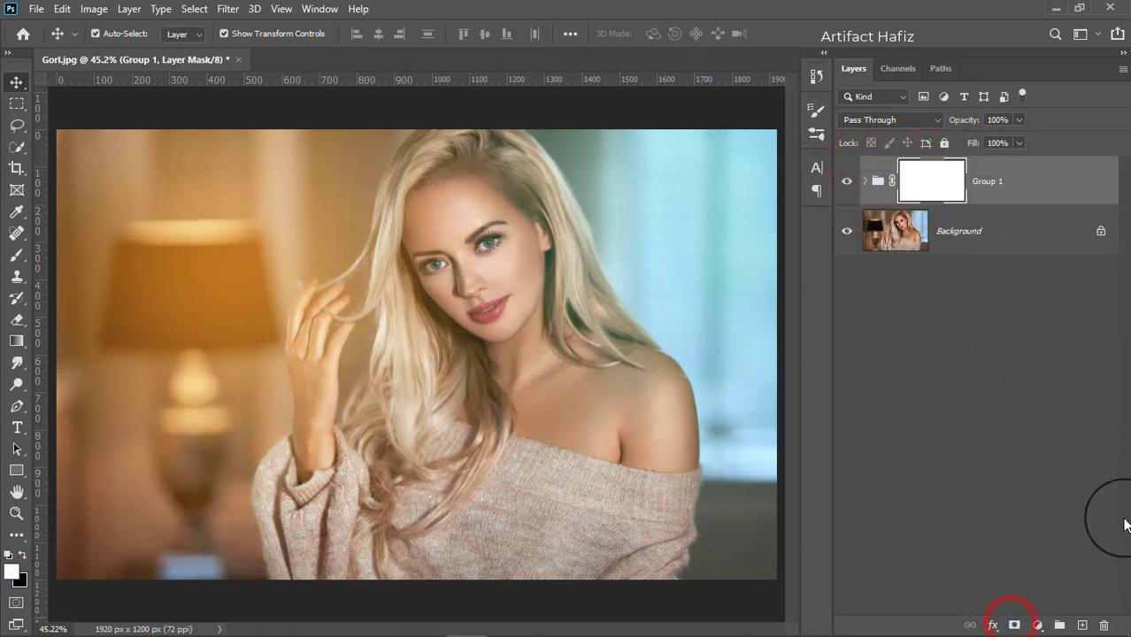
# - Set up the Brush tool with black as the foreground color and 15% opacity for painting on the group's mask
pyautogui.click(30, 254)
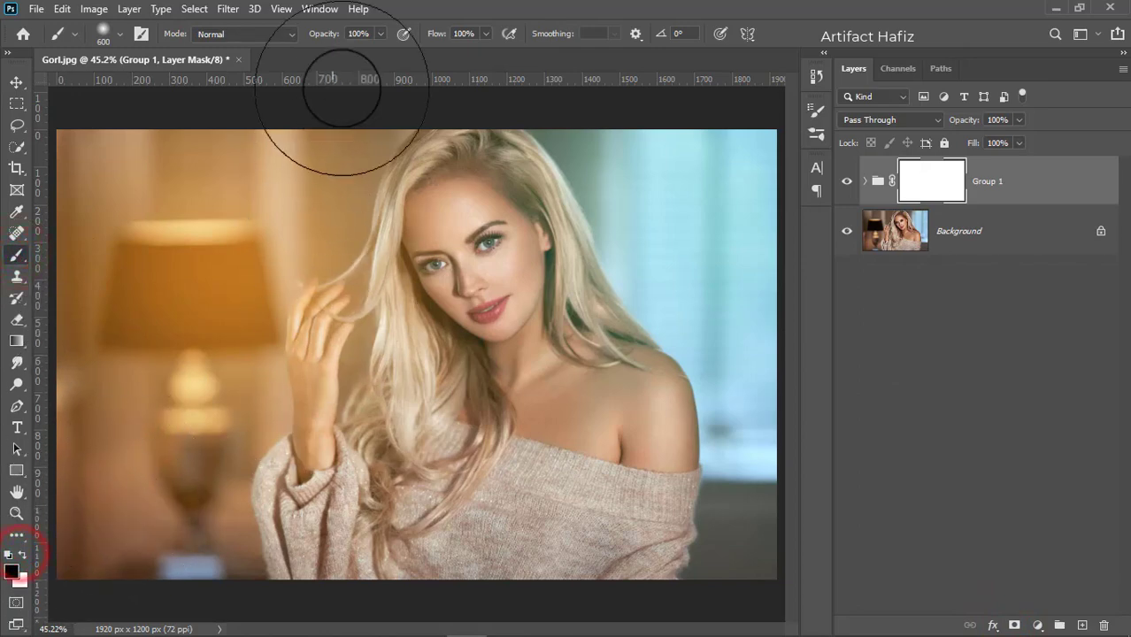
pyautogui.click(379, 34)
pyautogui.click(316, 53)
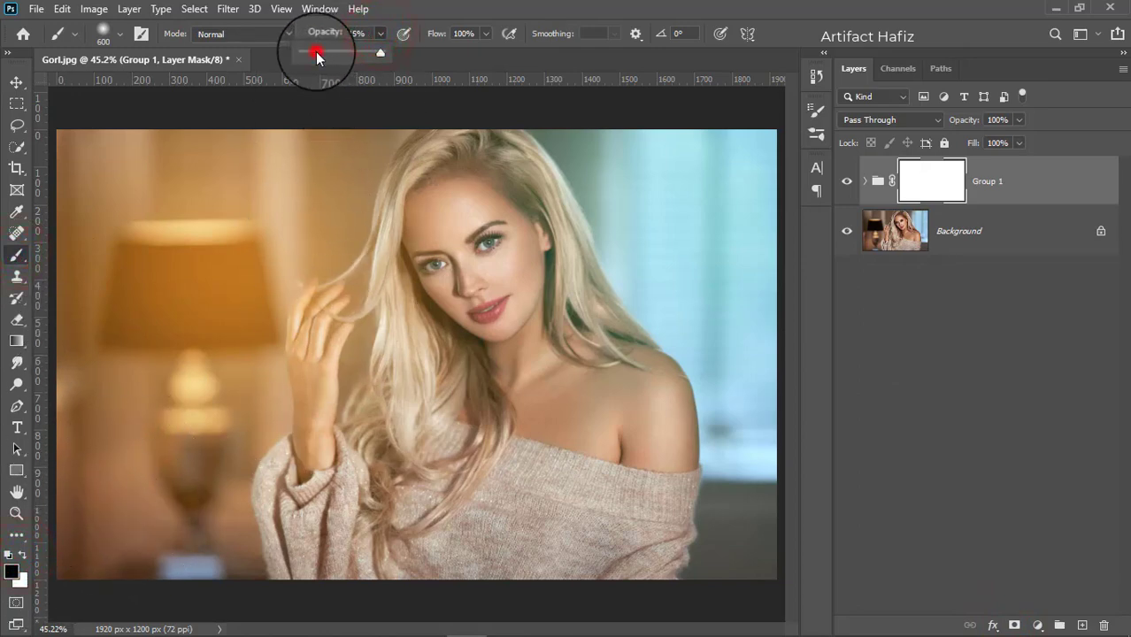
pyautogui.click(463, 6)
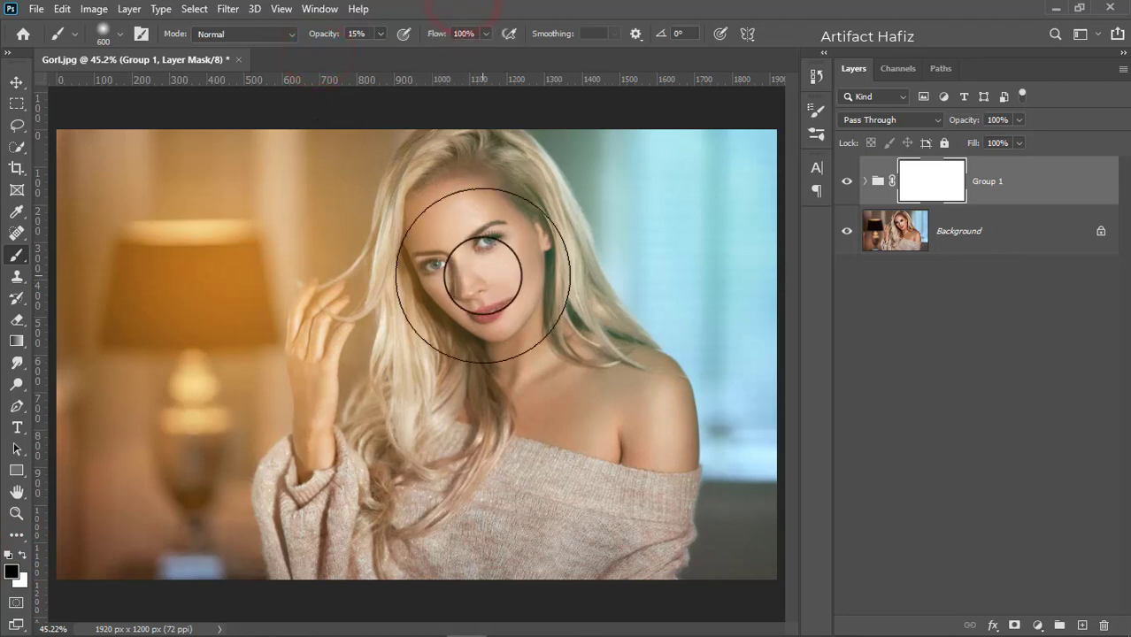
# - Reduce the brush size to 175 px and paint on the group's mask over both eyes and the mouth
pyautogui.press('[')
pyautogui.press('[')
pyautogui.press('[')
pyautogui.press('[')
pyautogui.press('[')
pyautogui.press('[')
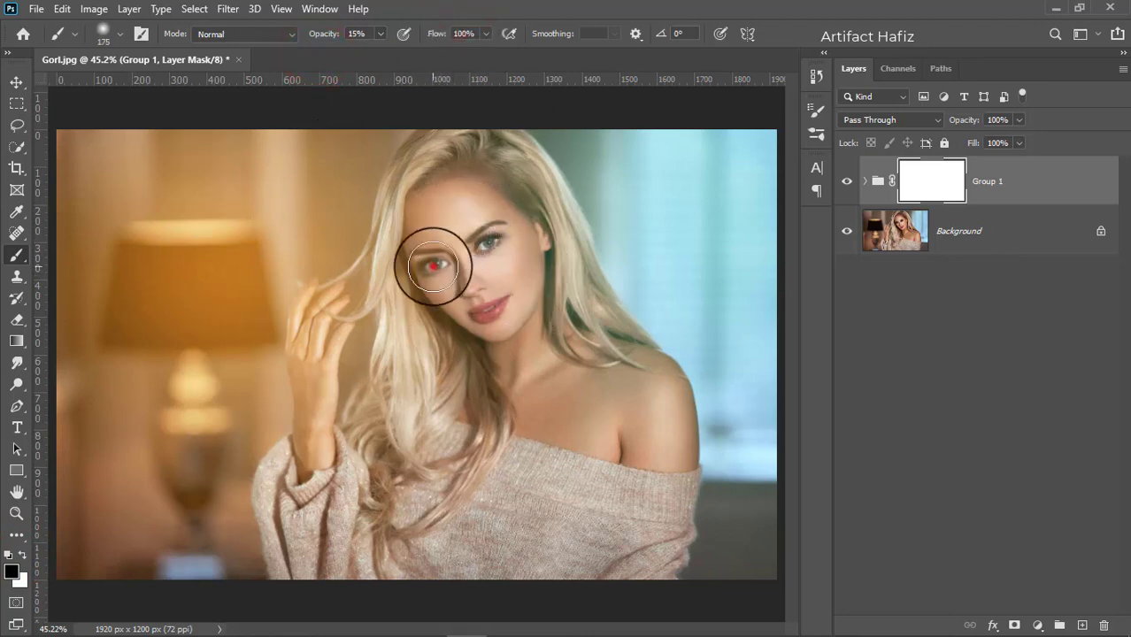
pyautogui.click(433, 266)
pyautogui.click(492, 241)
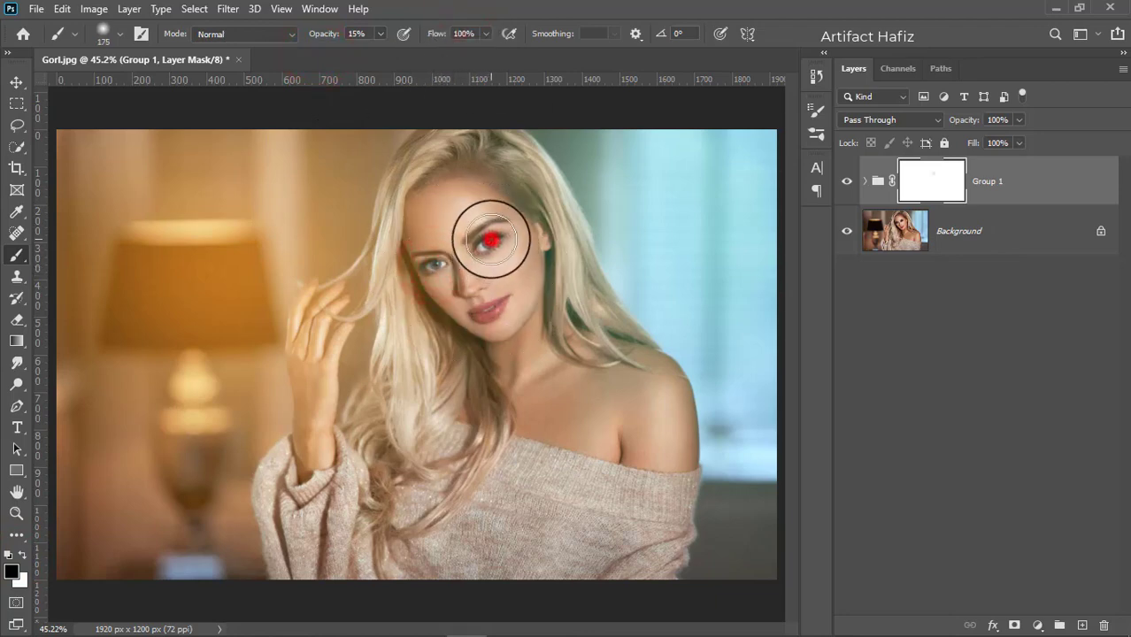
pyautogui.click(433, 263)
pyautogui.click(480, 308)
# - Paint more of the group's mask over the nose, forehead, eyes and lips with a 125 px and a 150 px brush
pyautogui.press('[')
pyautogui.press('[')
pyautogui.press('[')
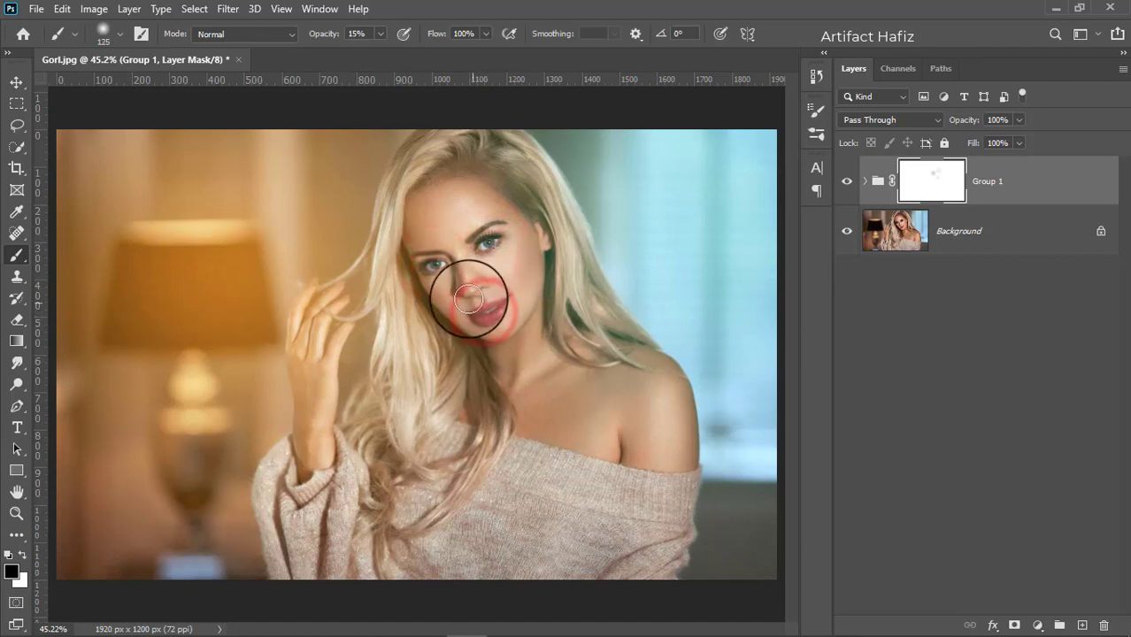
pyautogui.click(465, 272)
pyautogui.press(']')
pyautogui.press(']')
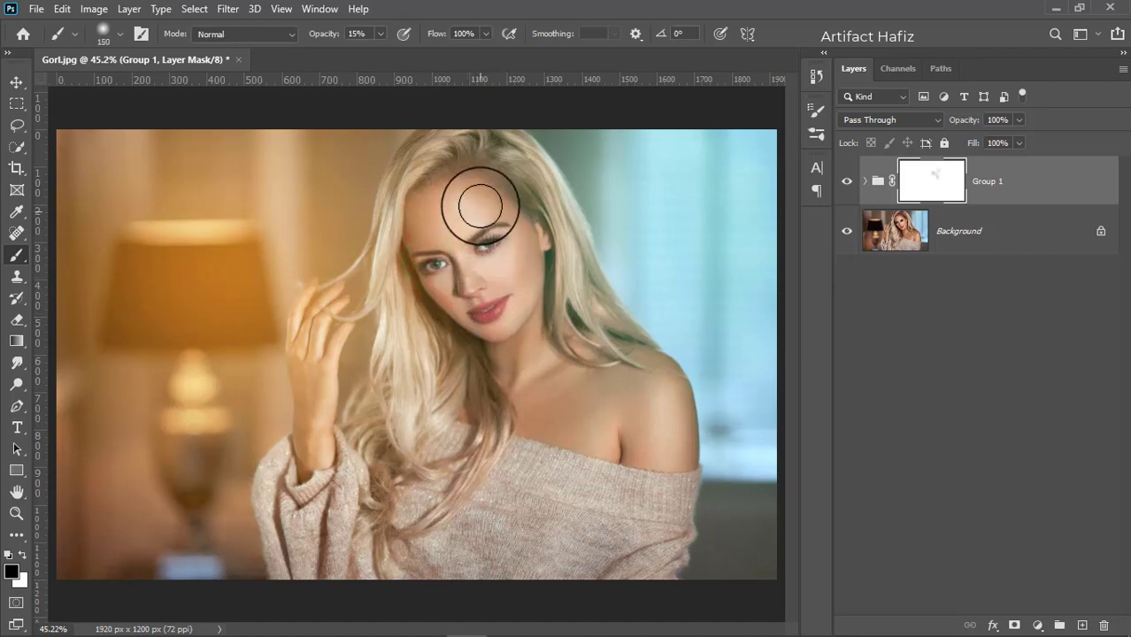
pyautogui.click(468, 183)
pyautogui.click(470, 265)
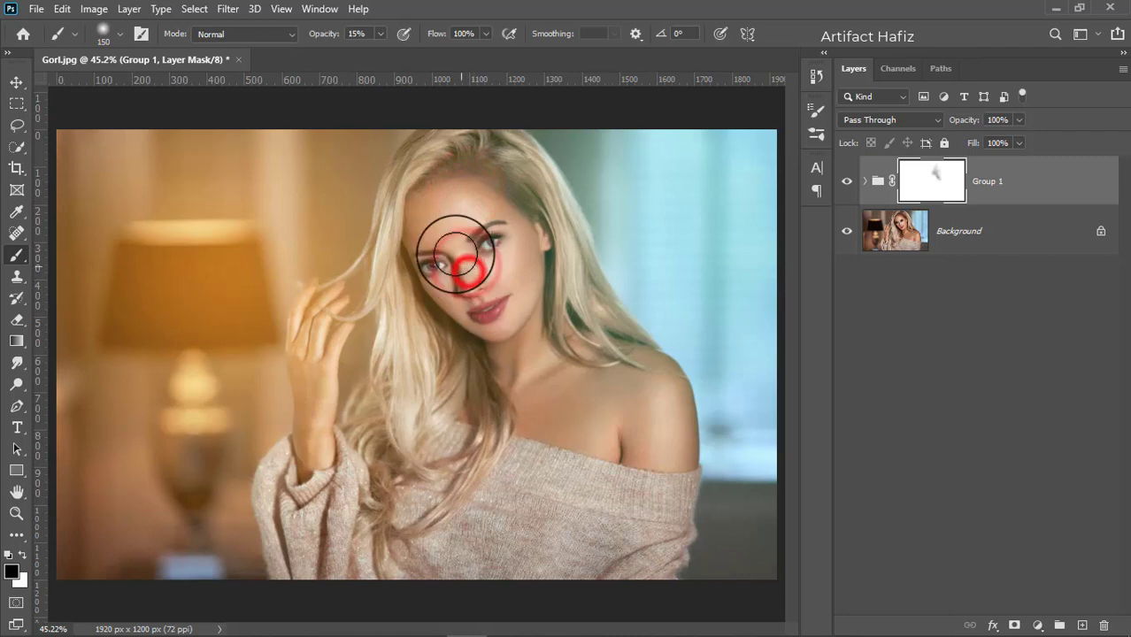
pyautogui.click(487, 299)
pyautogui.click(433, 246)
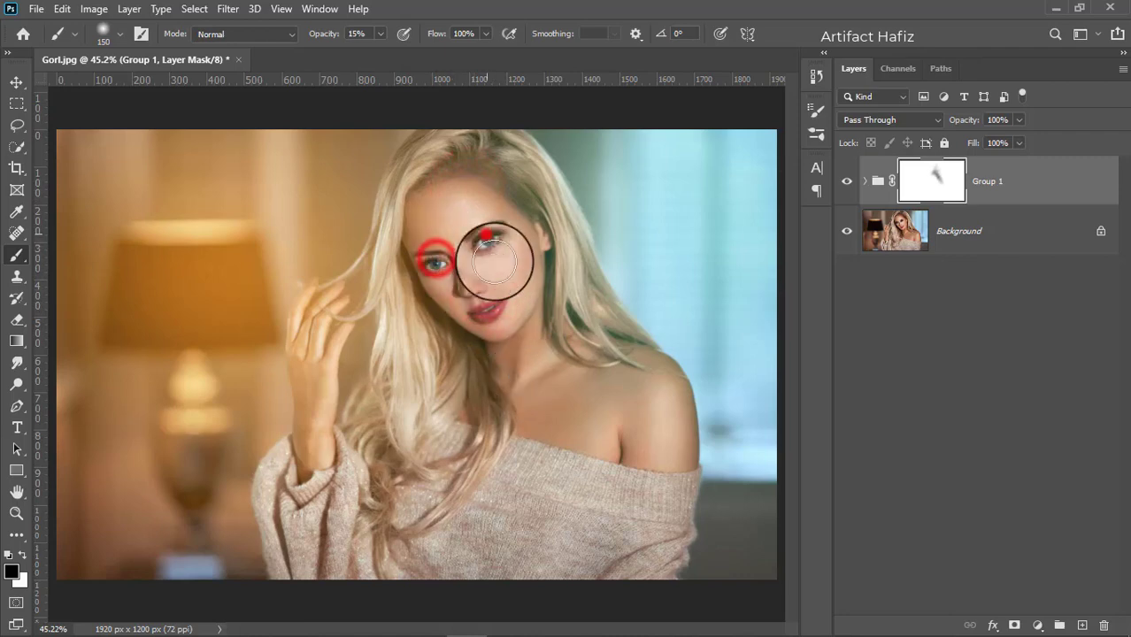
pyautogui.click(485, 232)
pyautogui.click(478, 292)
# - Toggle the glow group's visibility off and on to compare the masked result with the original photo
pyautogui.hotkey('ctrl', '-')
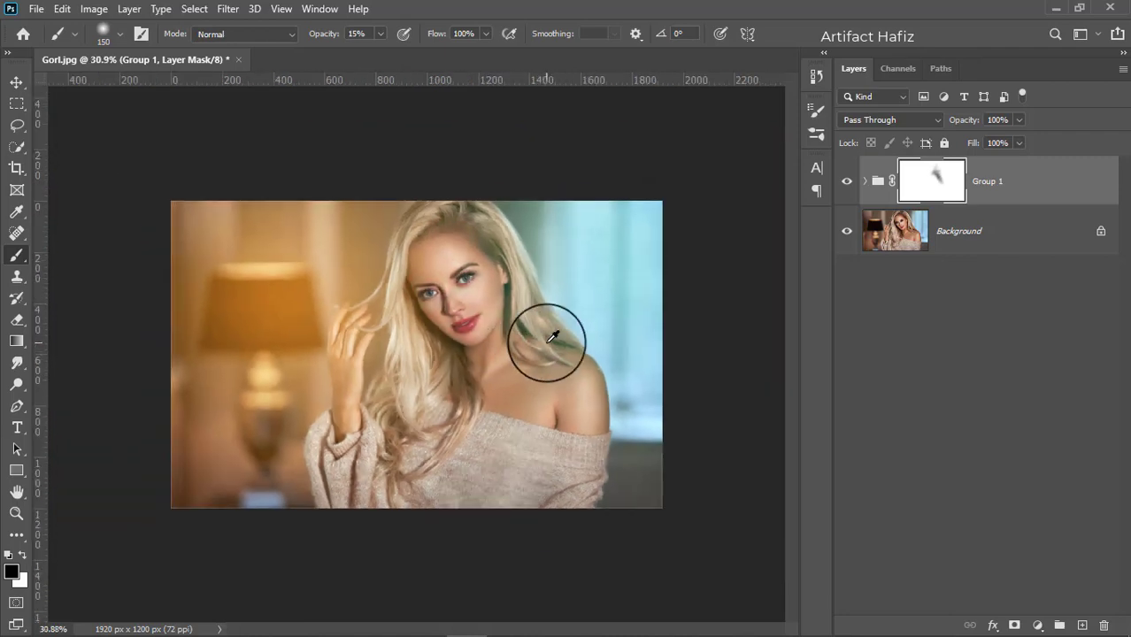
pyautogui.click(845, 180)
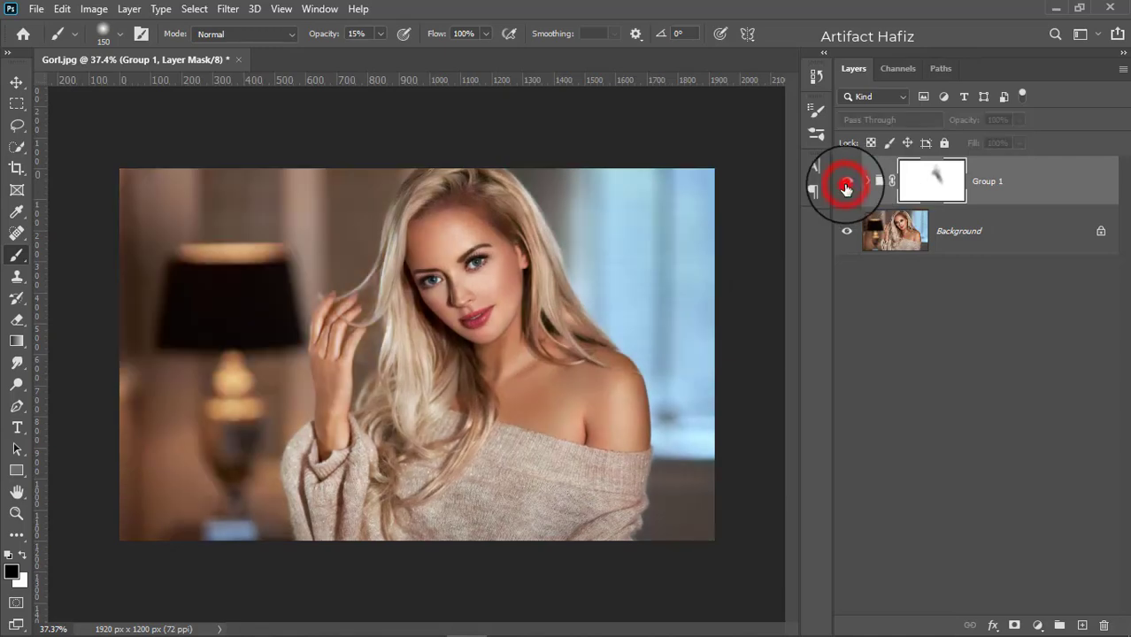
pyautogui.click(846, 180)
pyautogui.scroll(-2, 618, 245)
pyautogui.scroll(3, 533, 271)
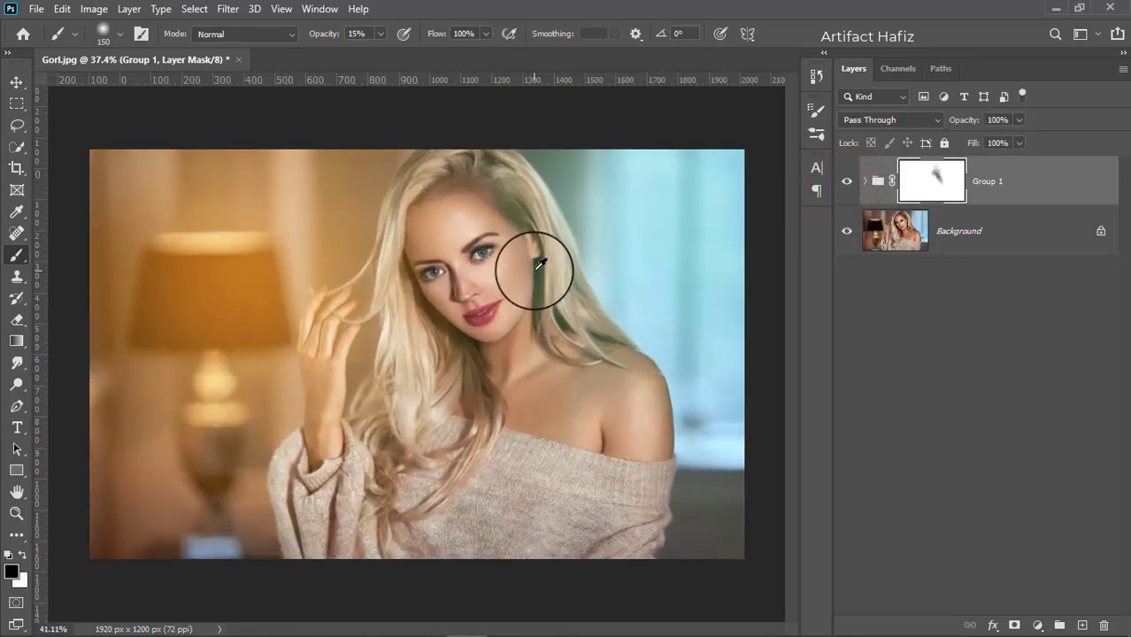
# - Add a Color Lookup adjustment layer above the glow group using the Soft_Warming.look 3D LUT
pyautogui.click(995, 182)
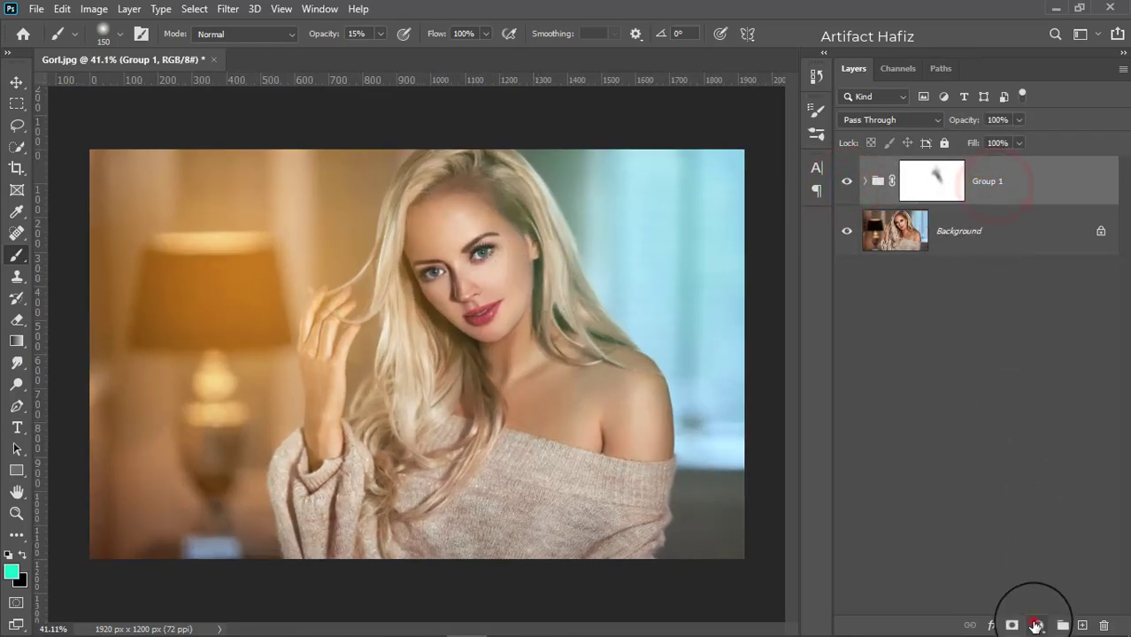
pyautogui.click(1037, 626)
pyautogui.click(1042, 531)
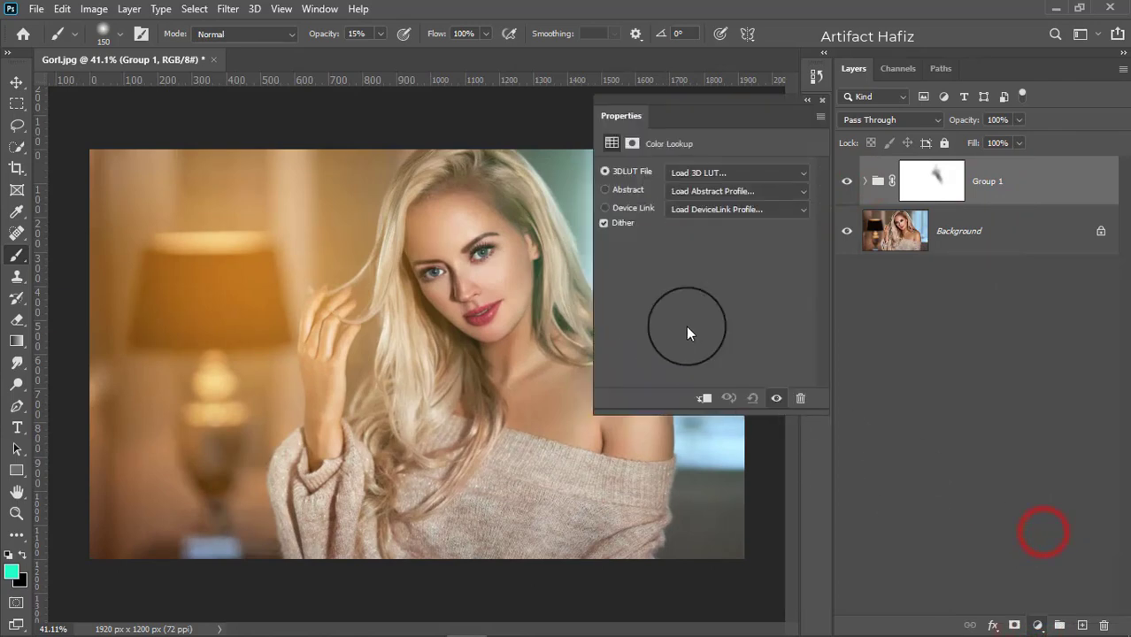
pyautogui.click(692, 174)
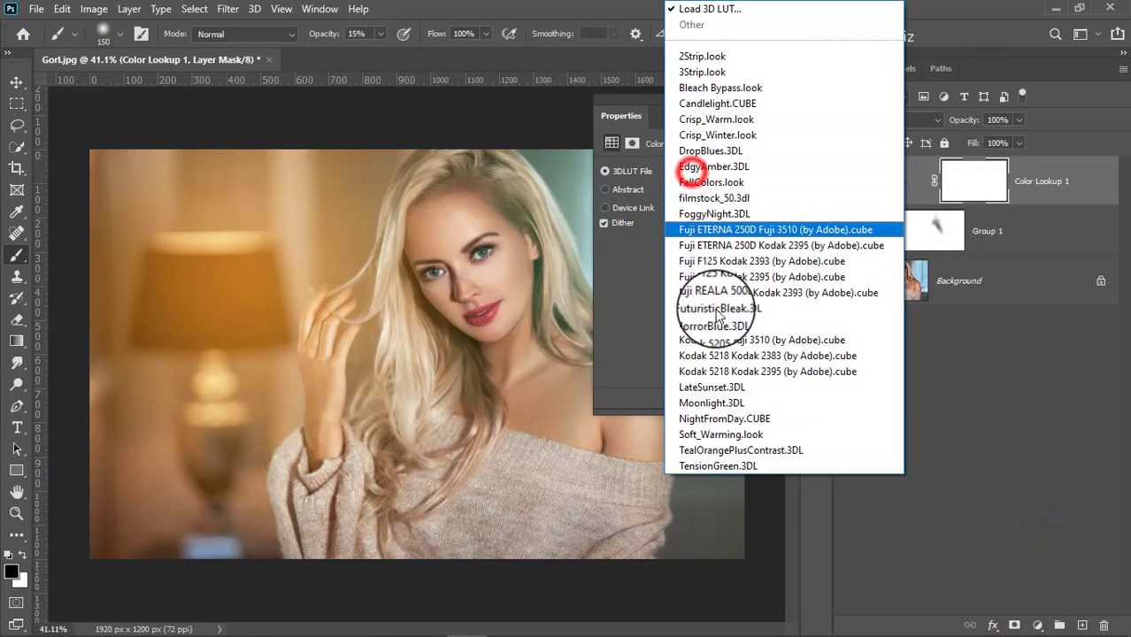
pyautogui.click(733, 434)
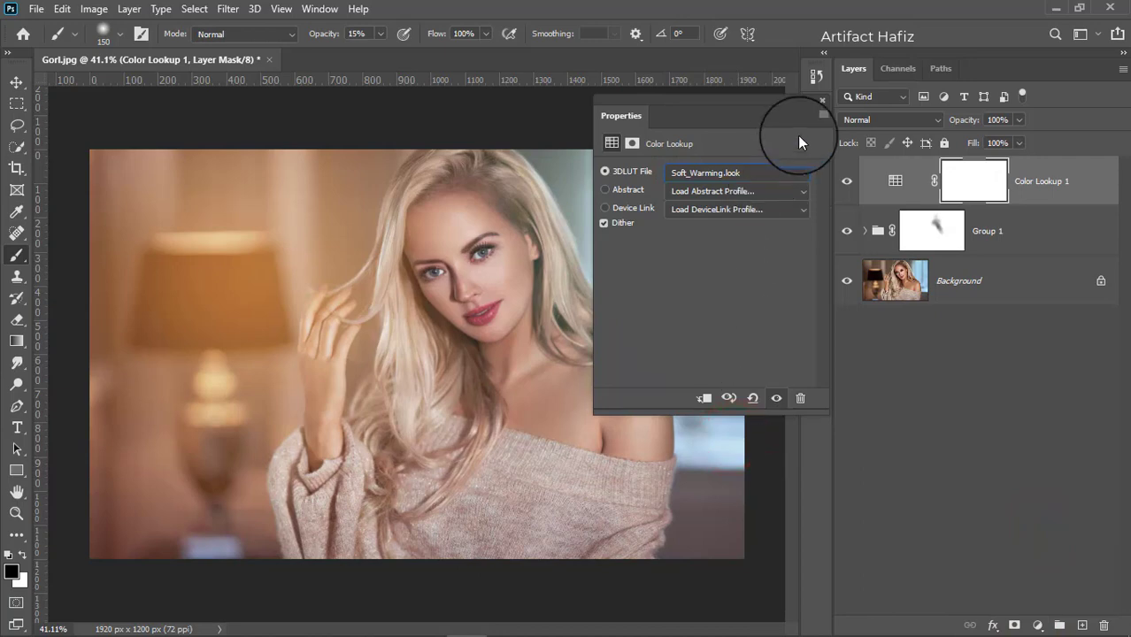
pyautogui.click(822, 102)
# - Lower the opacity of the Soft_Warming Color Lookup layer to 10%
pyautogui.click(1070, 177)
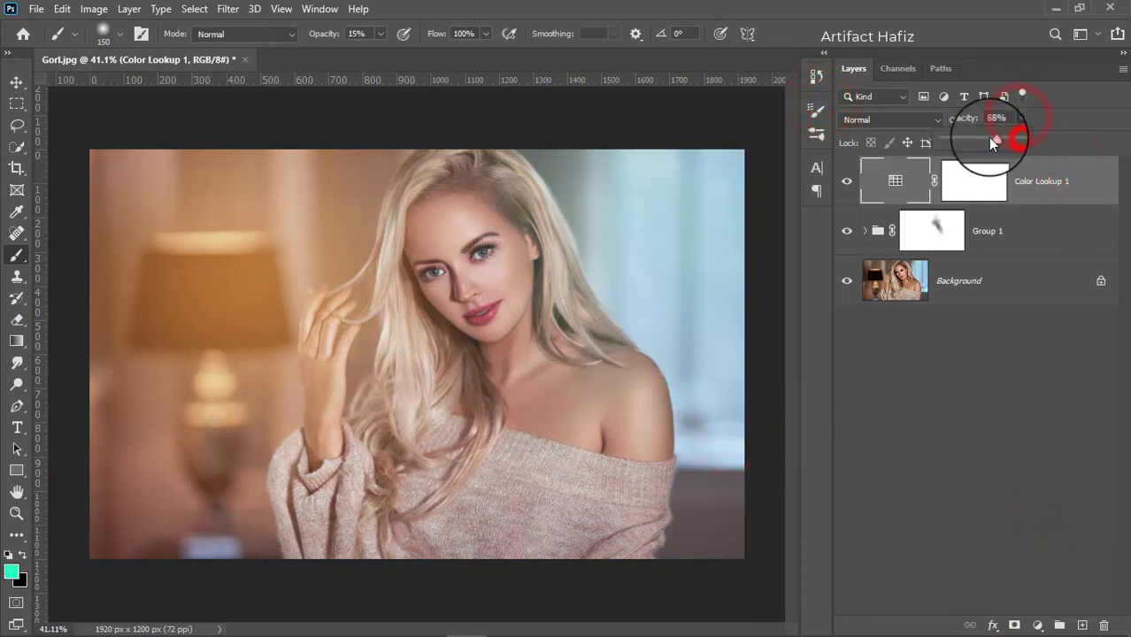
pyautogui.moveTo(988, 138); pyautogui.dragTo(952, 137)
pyautogui.click(1076, 177)
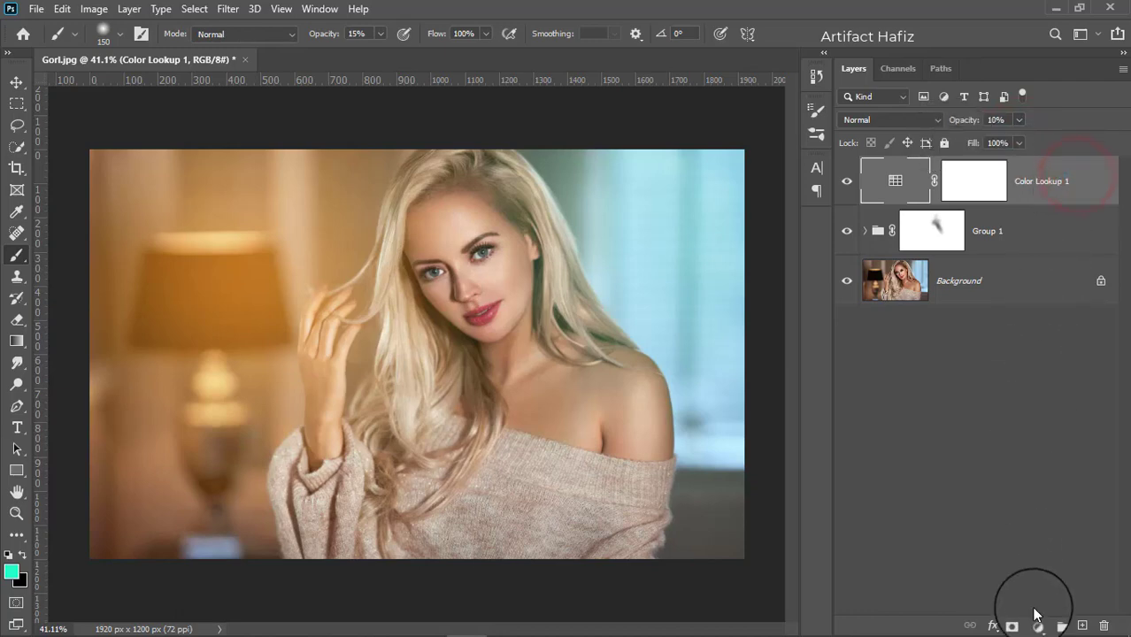
# - Add a second Color Lookup adjustment layer on top using the Crisp_Warm.look 3D LUT
pyautogui.click(1036, 625)
pyautogui.click(1042, 528)
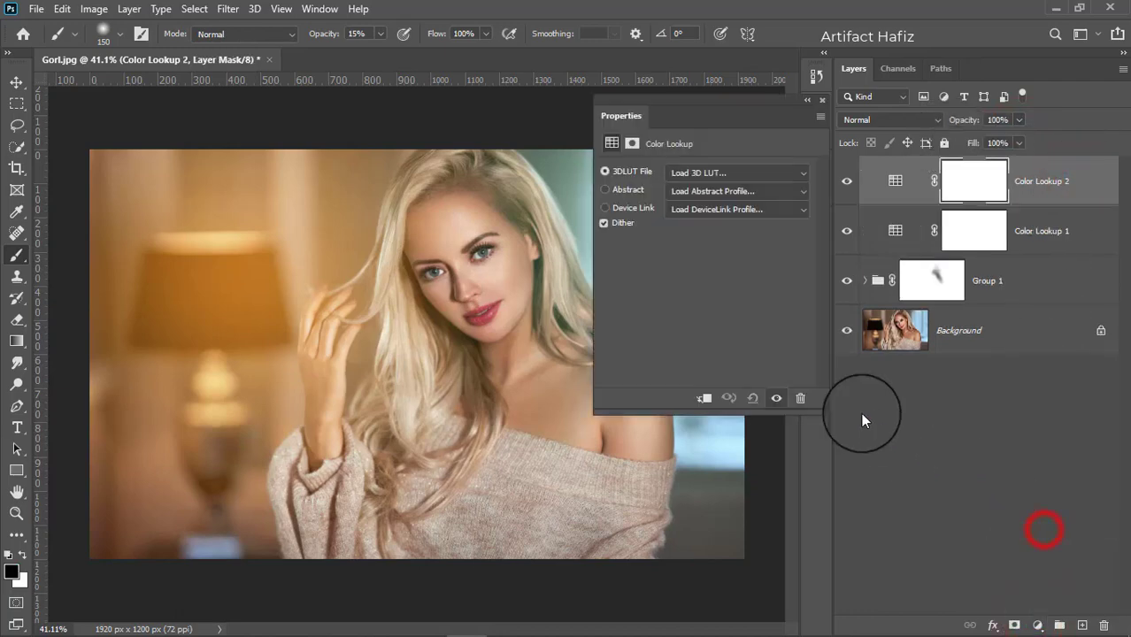
pyautogui.click(683, 177)
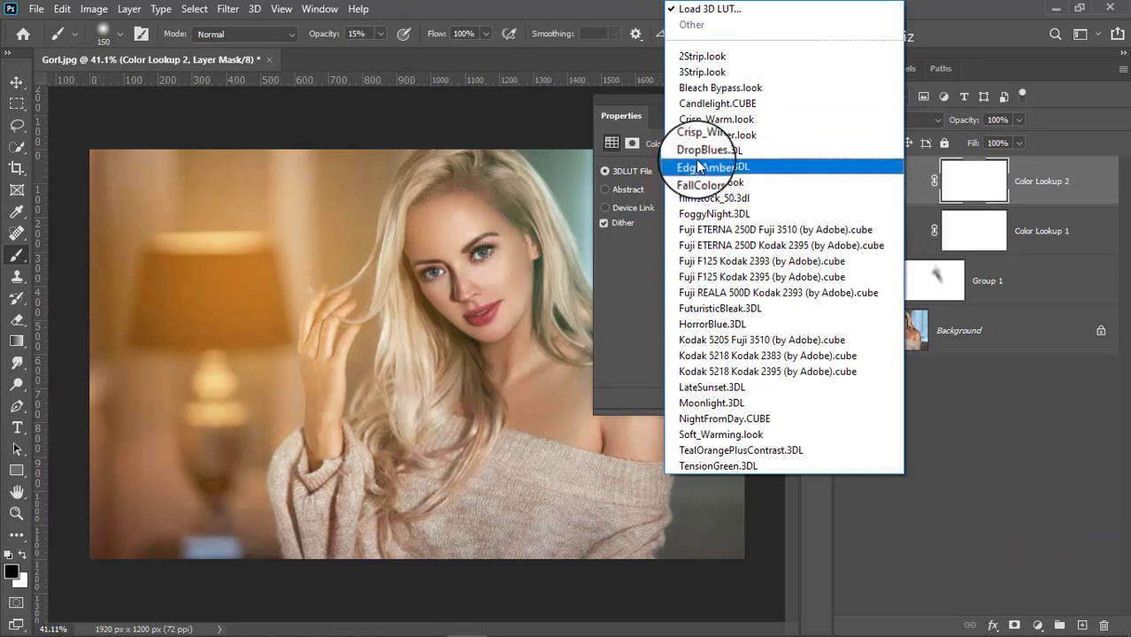
pyautogui.click(704, 119)
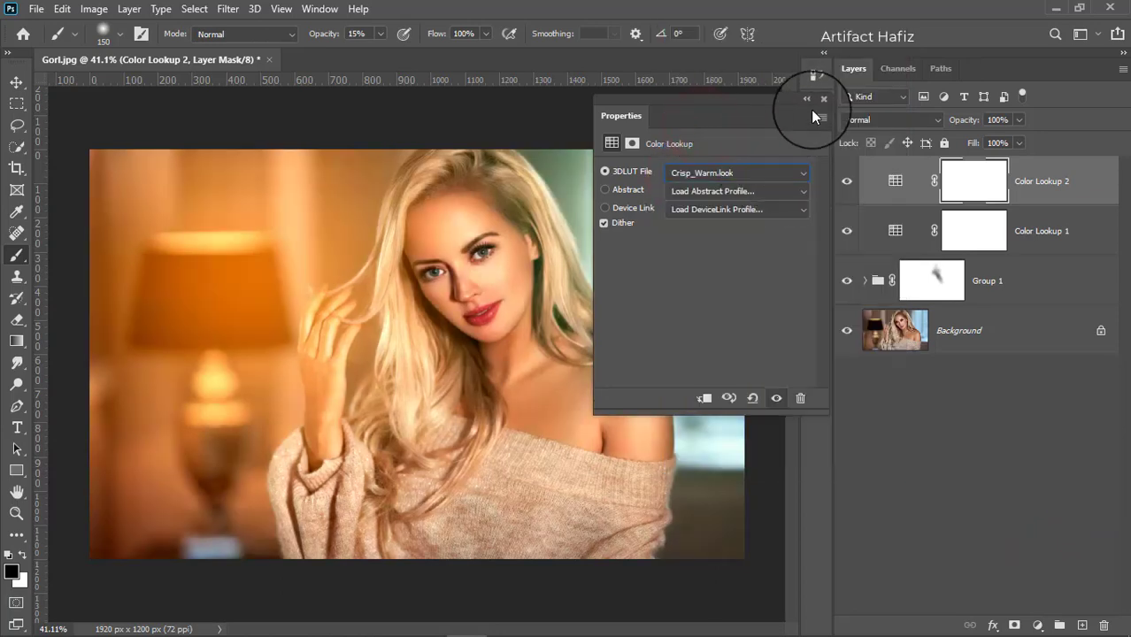
pyautogui.click(823, 103)
# - Lower the opacity of the Crisp_Warm Color Lookup layer to 5%
pyautogui.click(1050, 181)
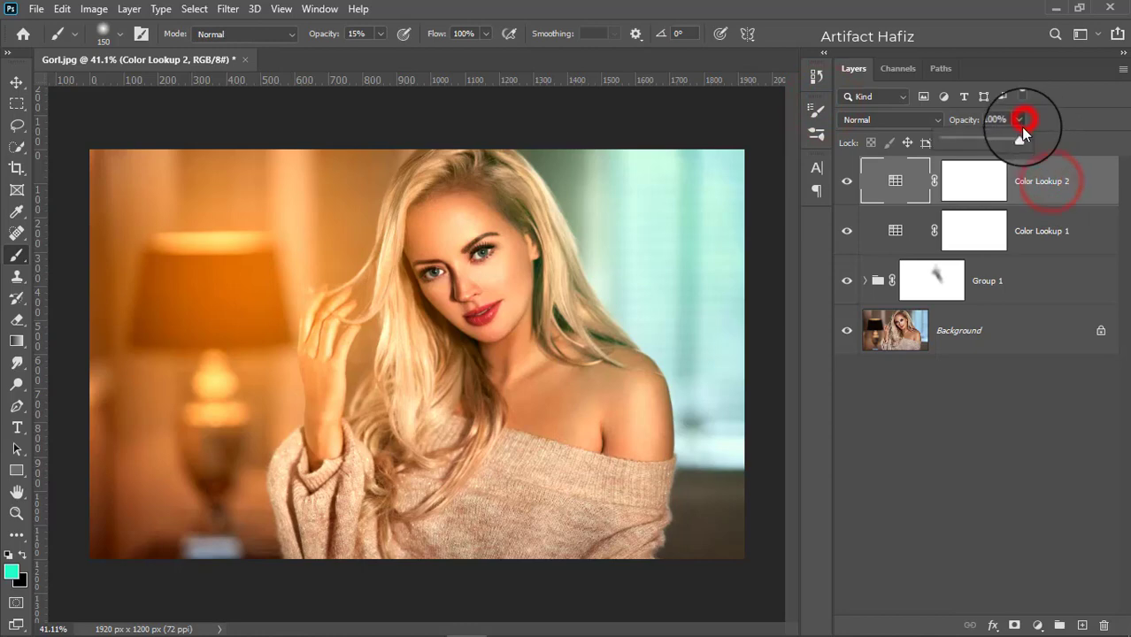
pyautogui.moveTo(953, 137); pyautogui.dragTo(947, 136)
pyautogui.click(1042, 171)
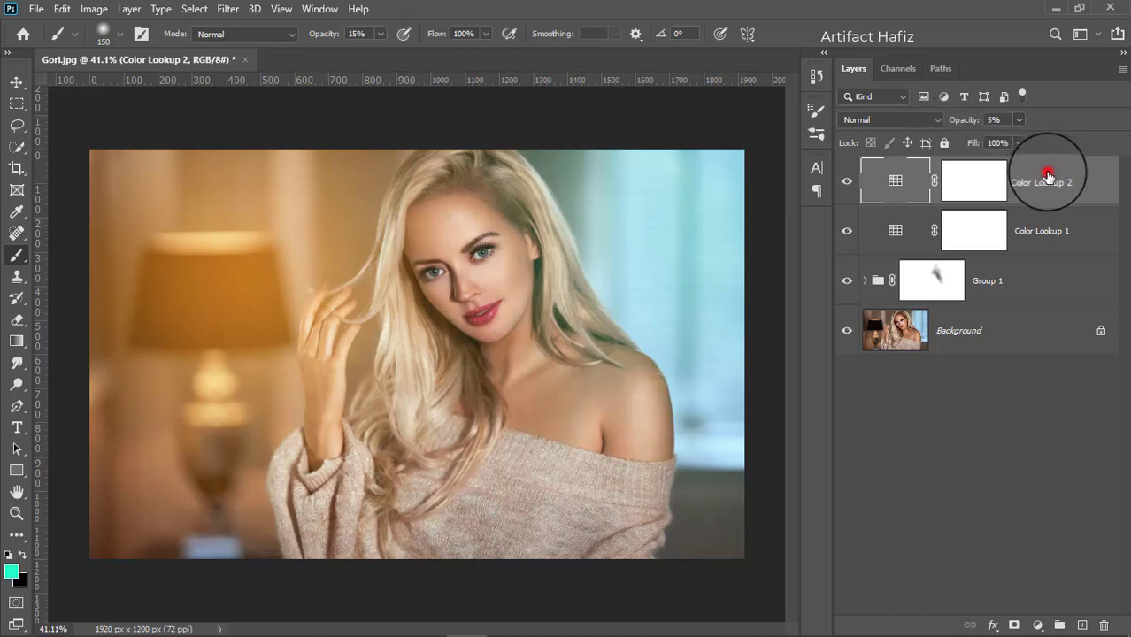
# - Add a third Color Lookup adjustment layer on top using the FoggyNight.3DL 3D LUT
pyautogui.click(1036, 624)
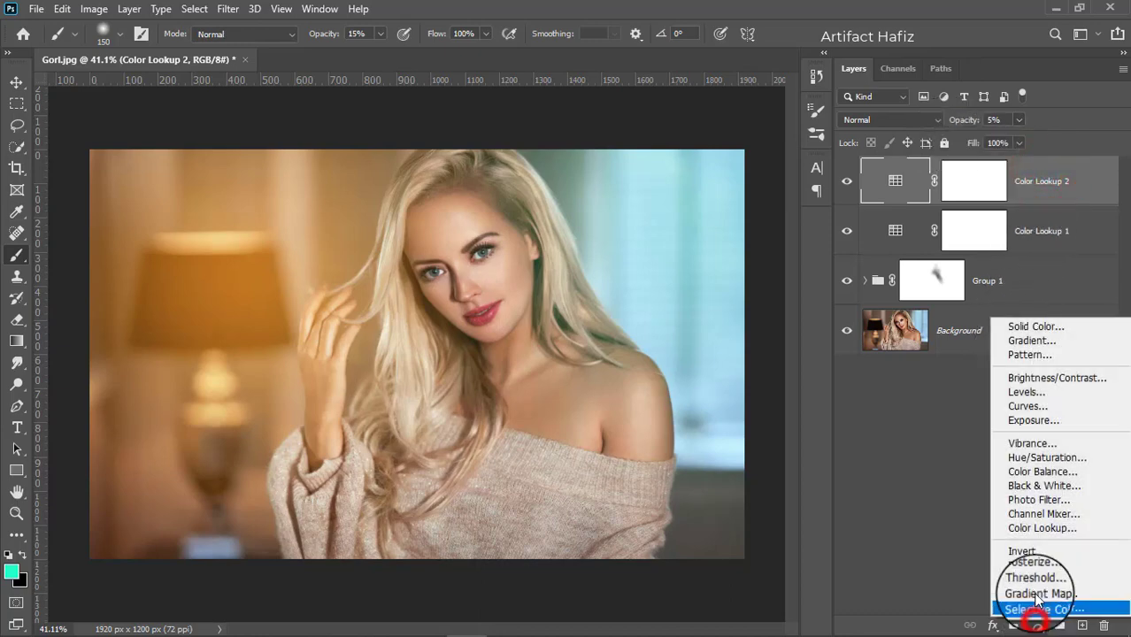
pyautogui.click(1028, 531)
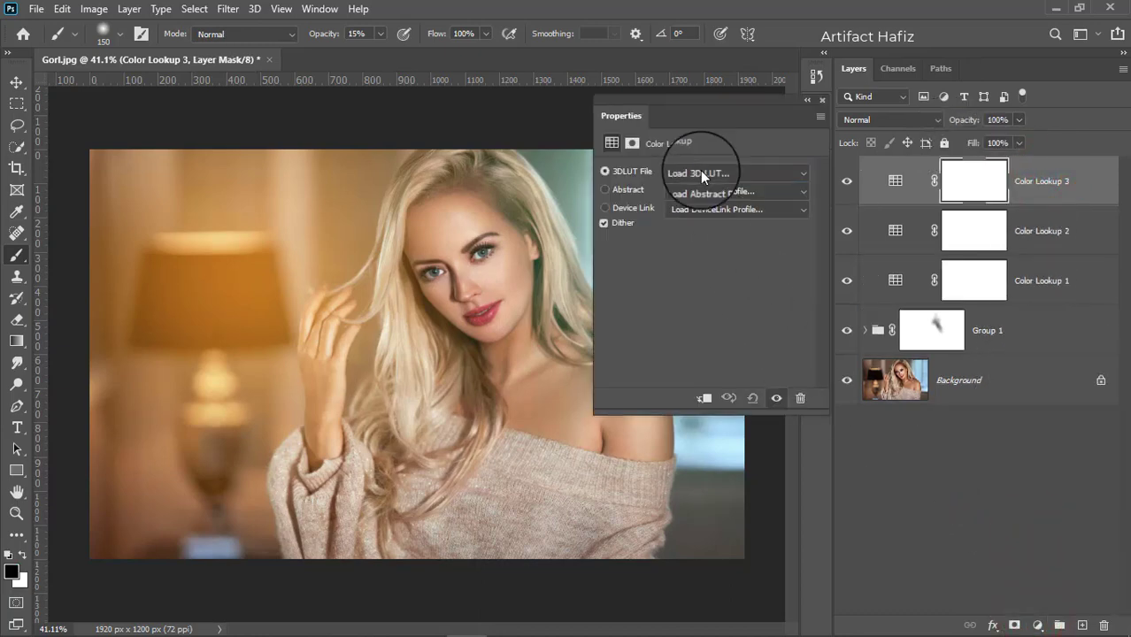
pyautogui.click(699, 173)
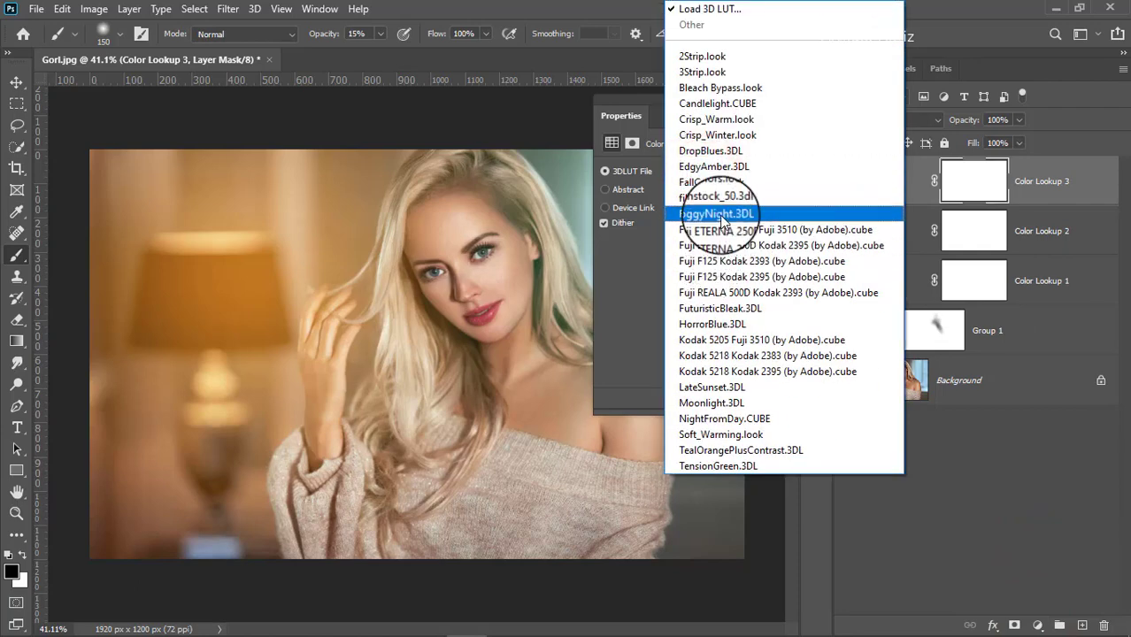
pyautogui.click(719, 213)
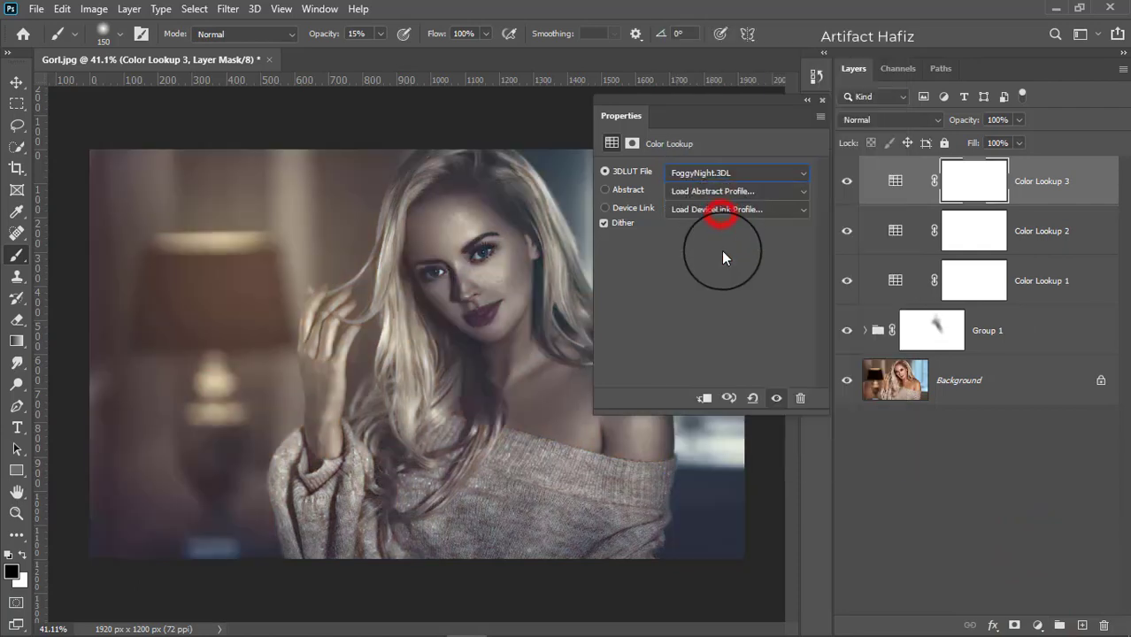
pyautogui.click(823, 104)
# - Lower the opacity of the FoggyNight Color Lookup layer to 5%
pyautogui.click(1030, 182)
pyautogui.click(1019, 118)
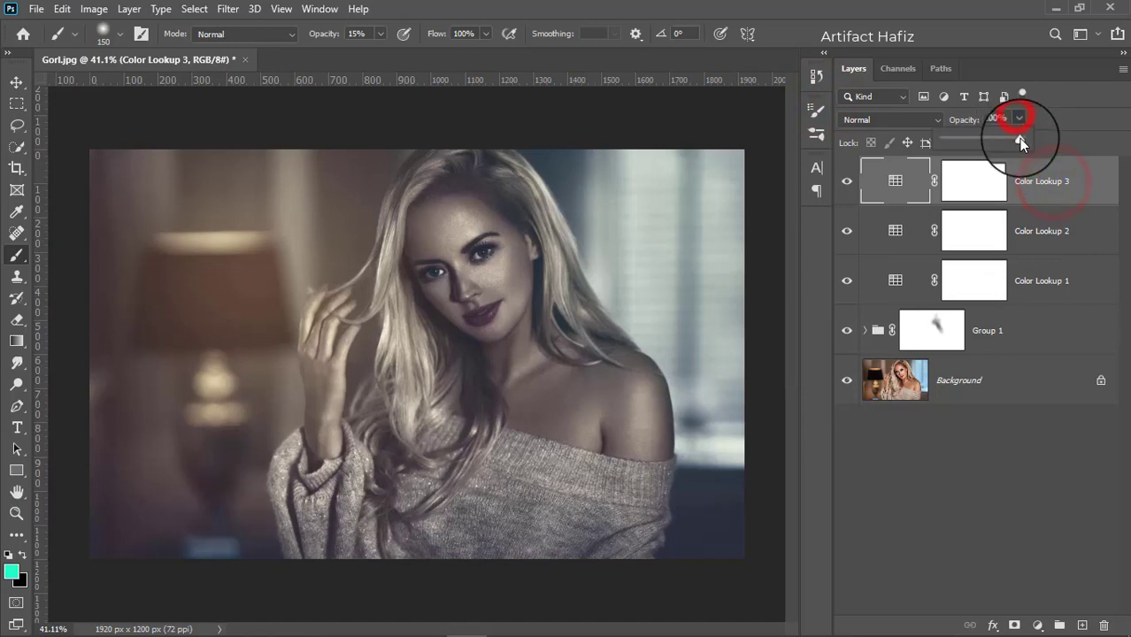
pyautogui.moveTo(1020, 142); pyautogui.dragTo(948, 150)
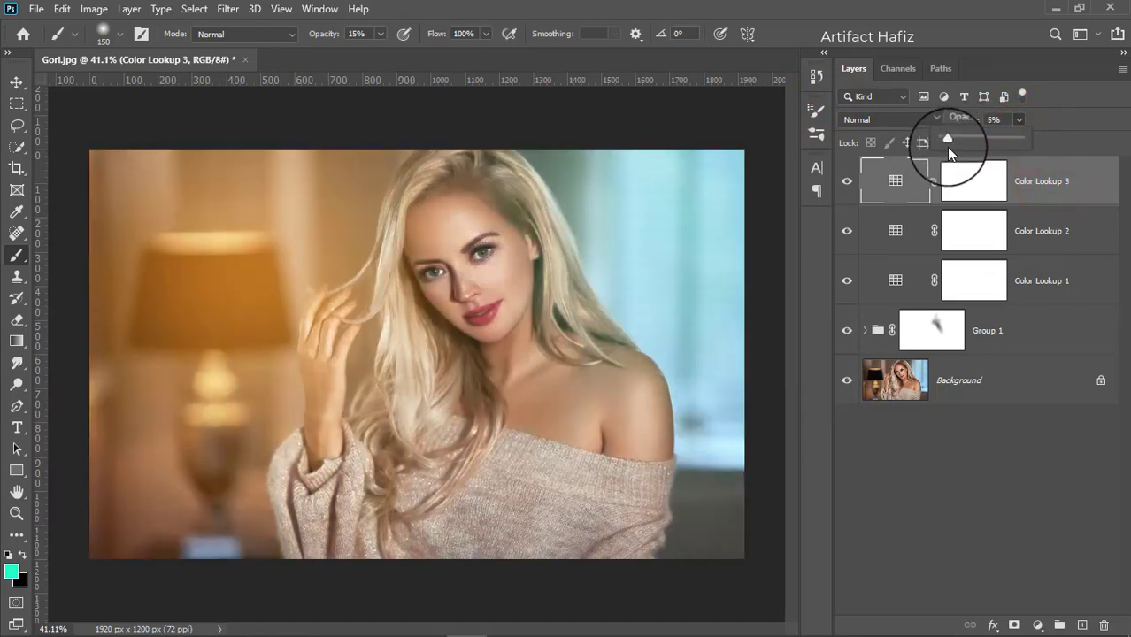
pyautogui.click(1044, 183)
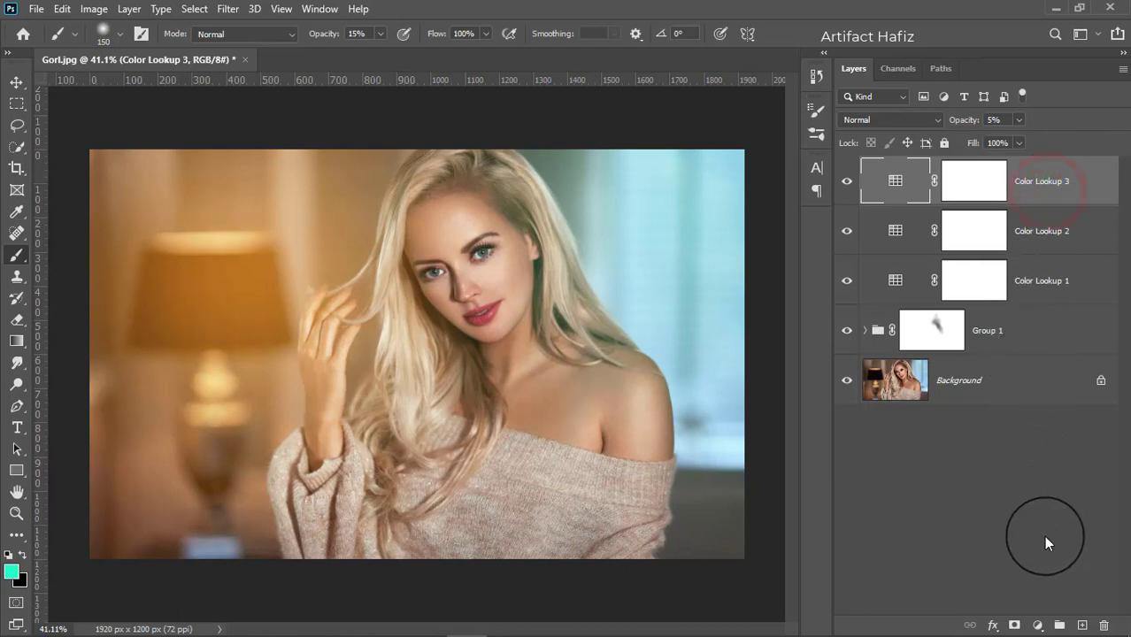
# - Add a Color Balance adjustment layer on top and set its midtones to Cyan-Red -14, Magenta-Green -9 and Yellow-Blue +20
pyautogui.click(1036, 623)
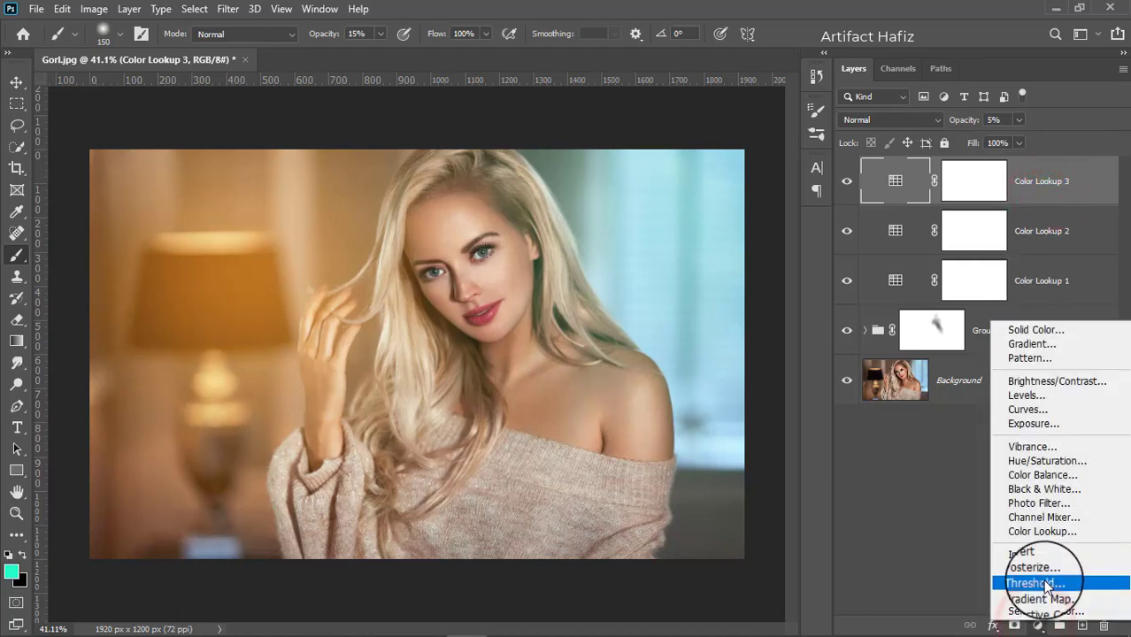
pyautogui.click(1044, 472)
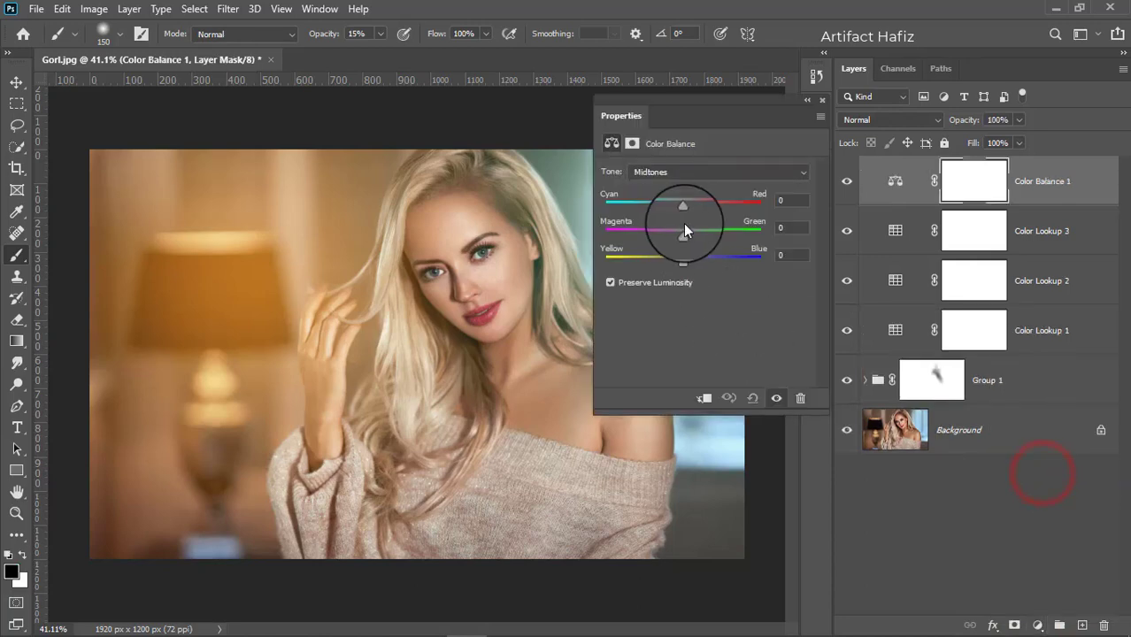
pyautogui.moveTo(681, 206); pyautogui.dragTo(699, 263)
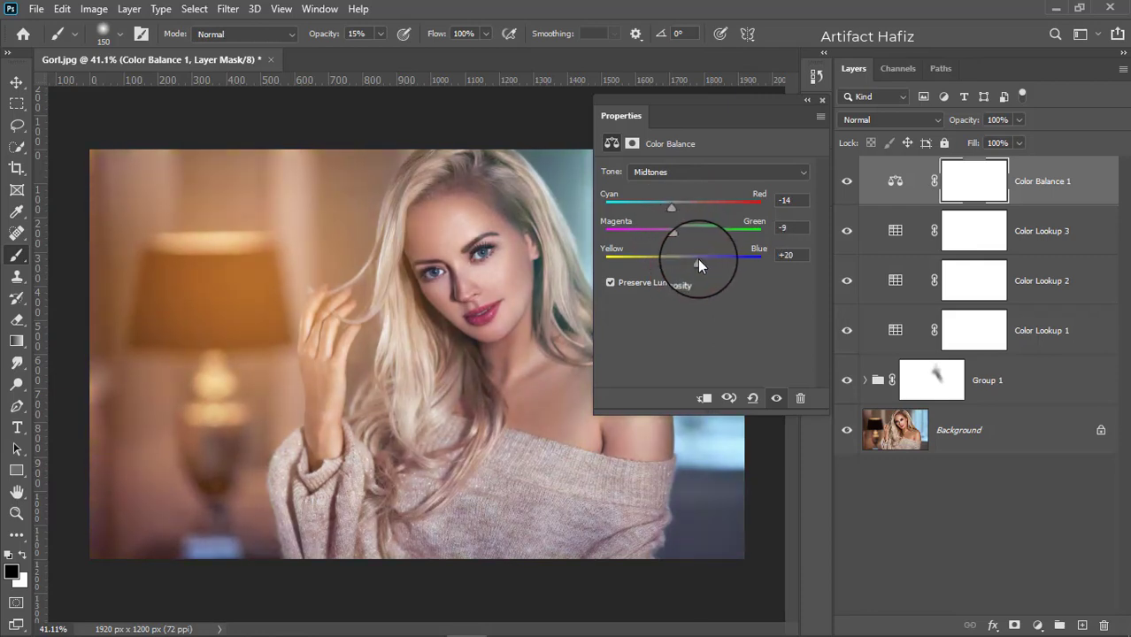
# - Set the Color Balance shadows to Cyan-Red +10, Magenta-Green -3 and Yellow-Blue +11
pyautogui.click(686, 171)
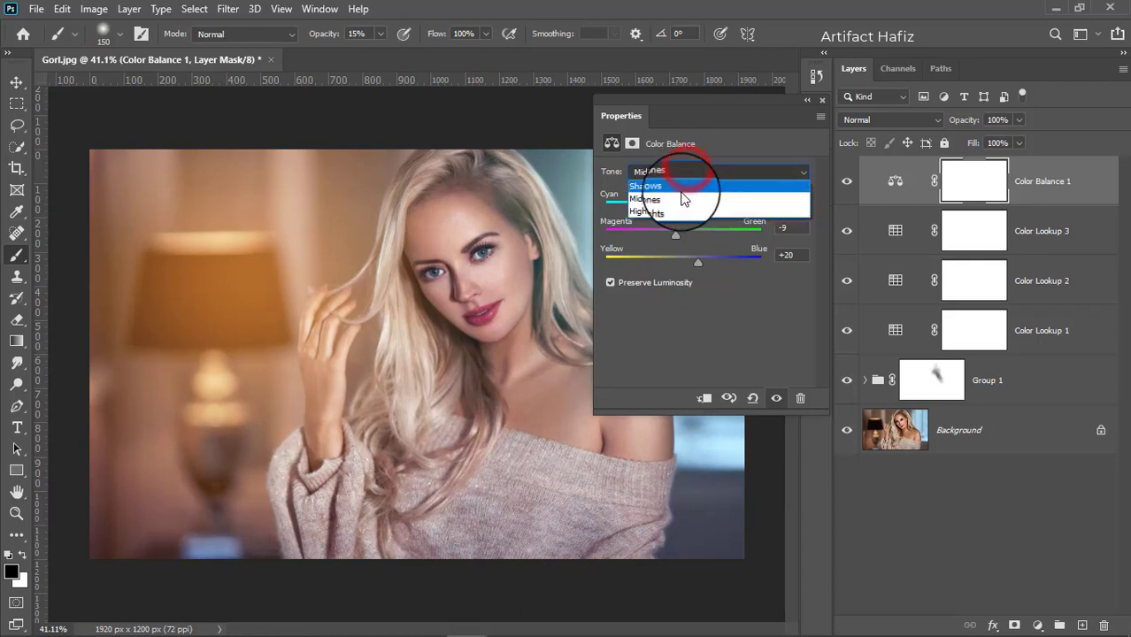
pyautogui.click(683, 187)
pyautogui.moveTo(694, 204); pyautogui.dragTo(690, 261)
# - Set the Color Balance highlights to Cyan-Red -11, Magenta-Green -7 and Yellow-Blue +7, and close the adjustment's properties
pyautogui.click(687, 171)
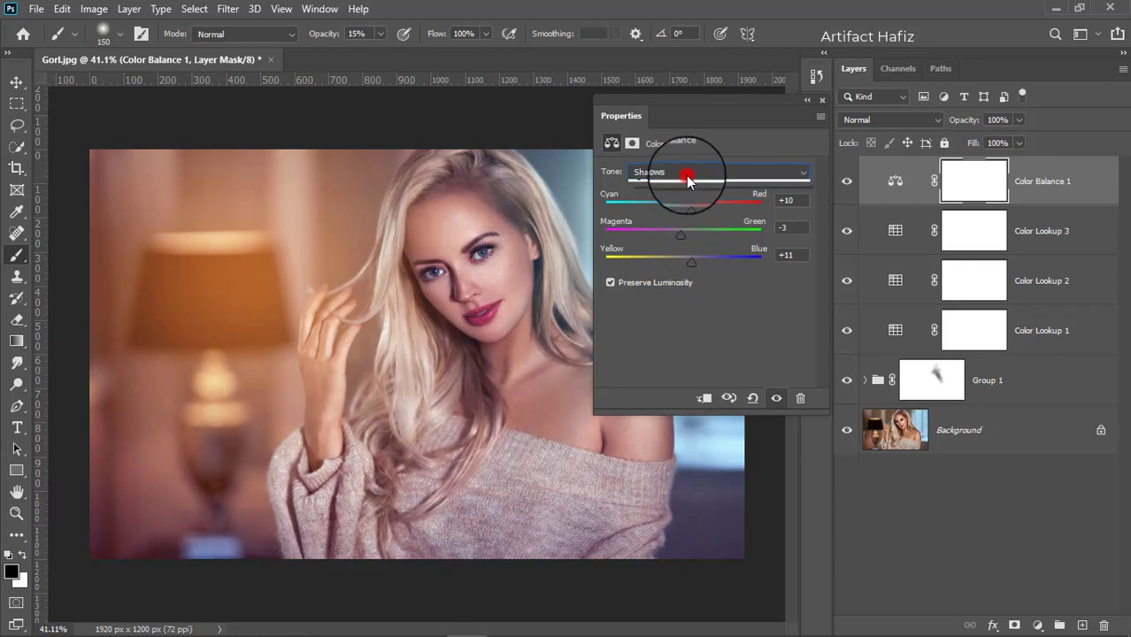
pyautogui.click(684, 207)
pyautogui.moveTo(685, 205); pyautogui.dragTo(691, 204)
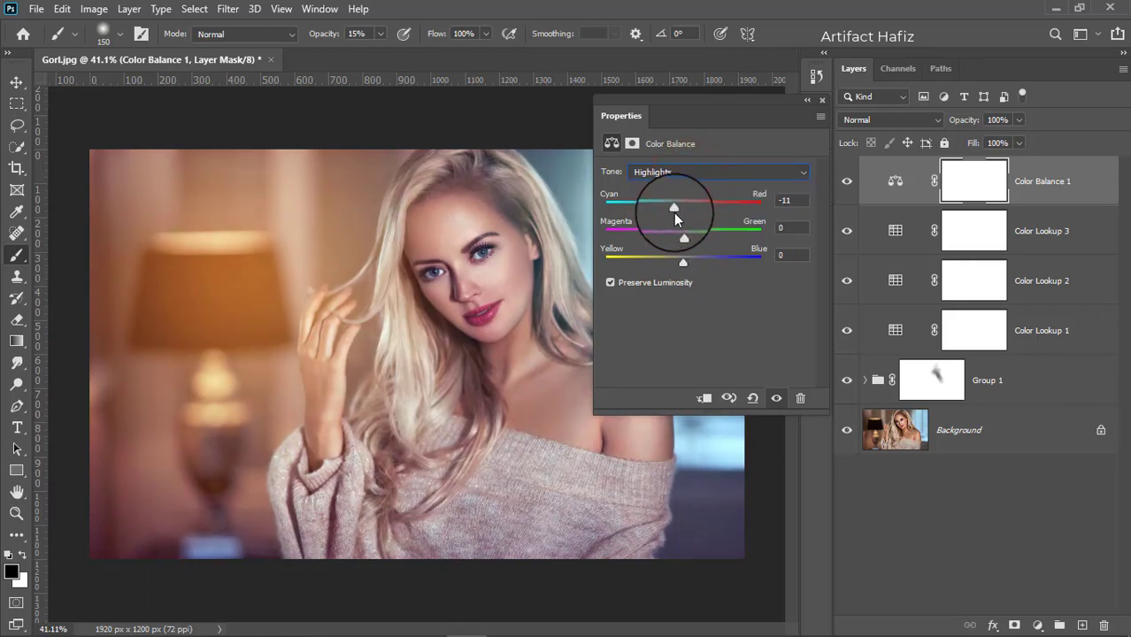
pyautogui.moveTo(684, 237); pyautogui.dragTo(674, 265)
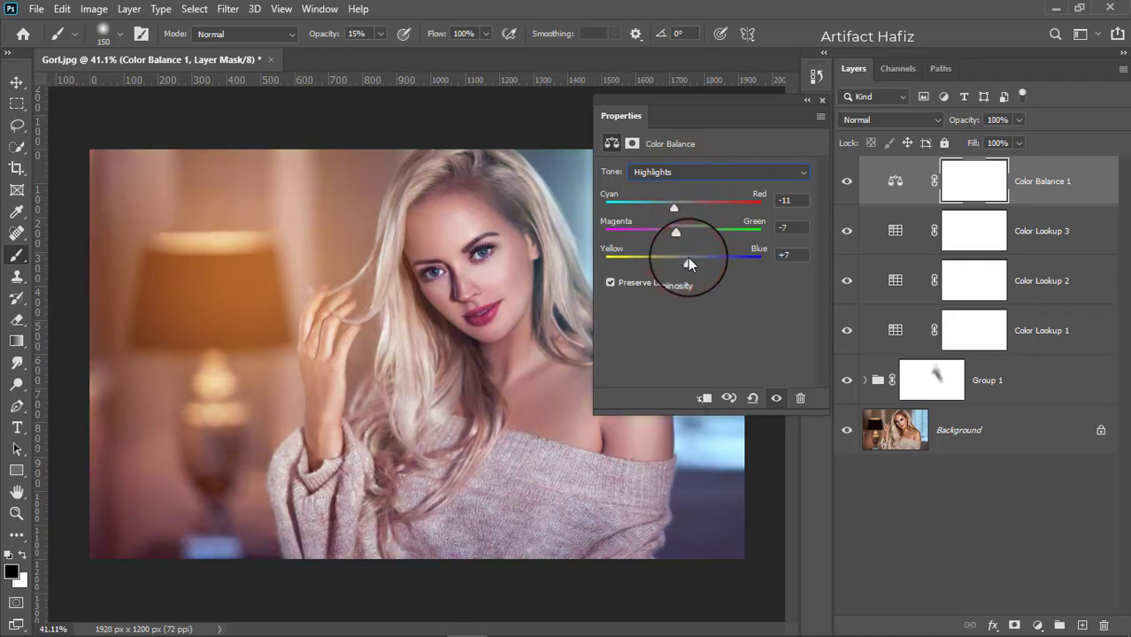
pyautogui.click(818, 103)
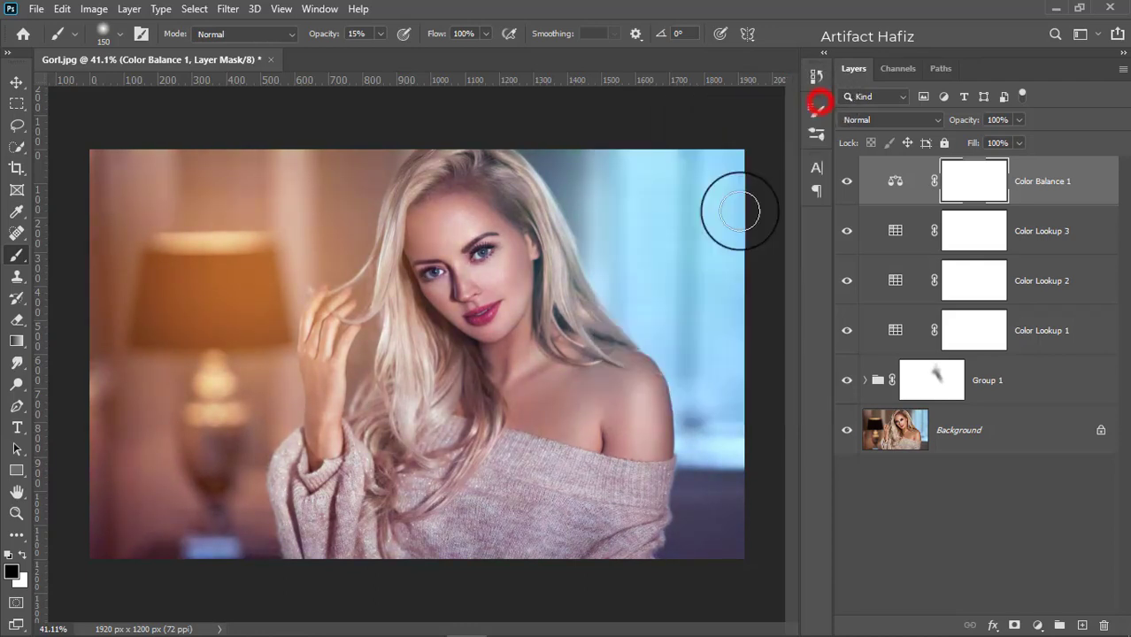
# - Compare the image with and without the Color Balance 1 adjustment, leaving the layer visible and selected
pyautogui.click(846, 182)
pyautogui.click(847, 182)
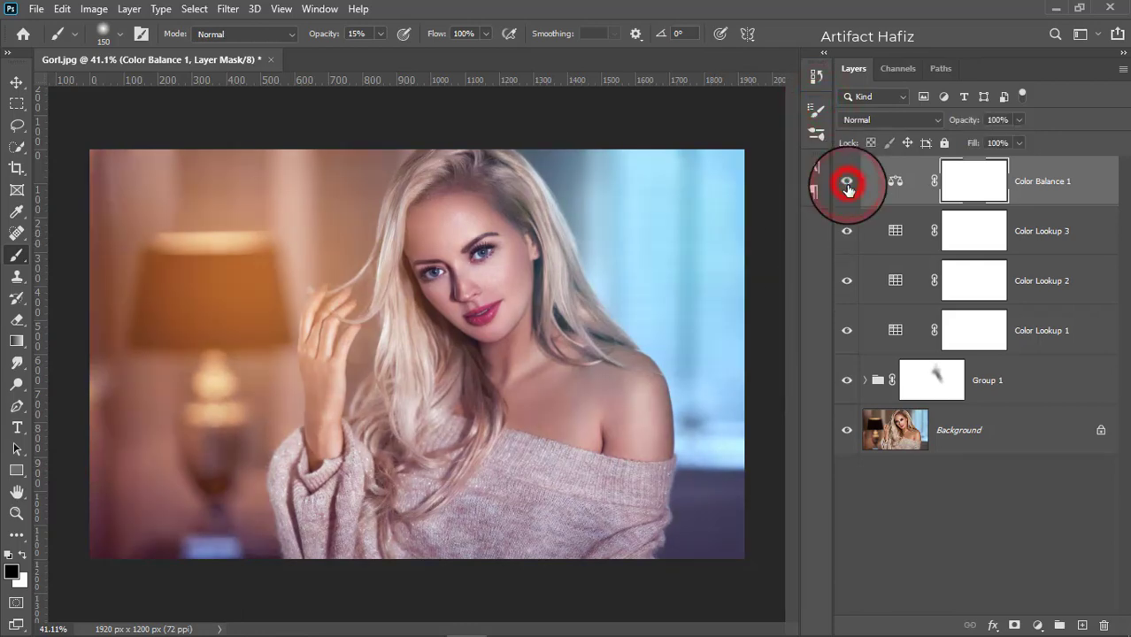
pyautogui.click(1026, 182)
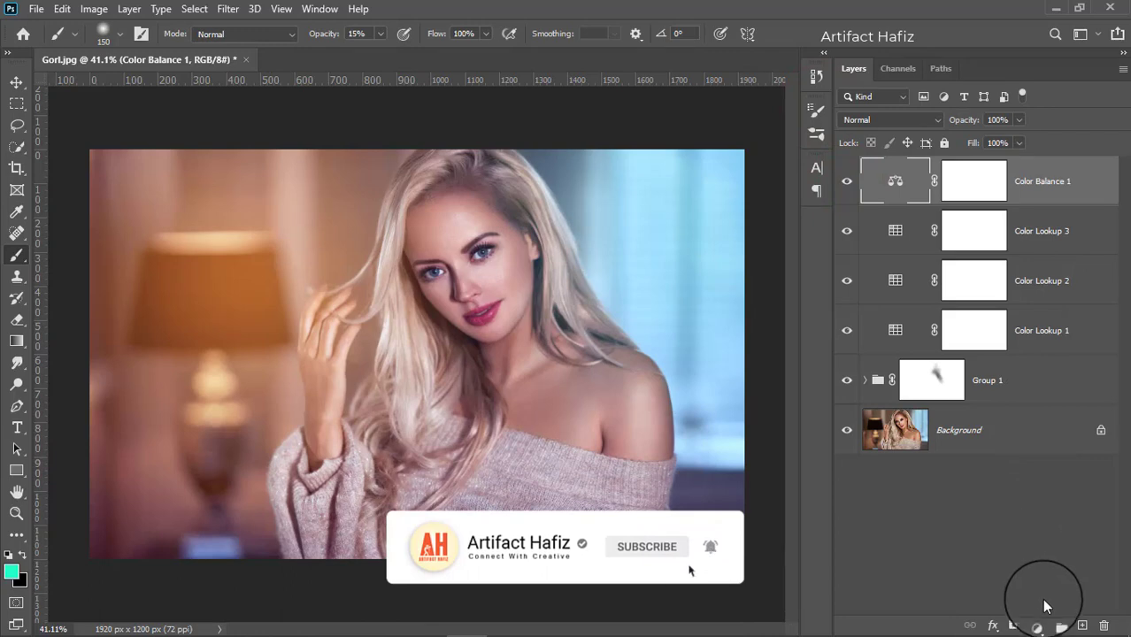
# - Lower the opacity of the Color Balance 1 layer to 58%
pyautogui.click(1035, 625)
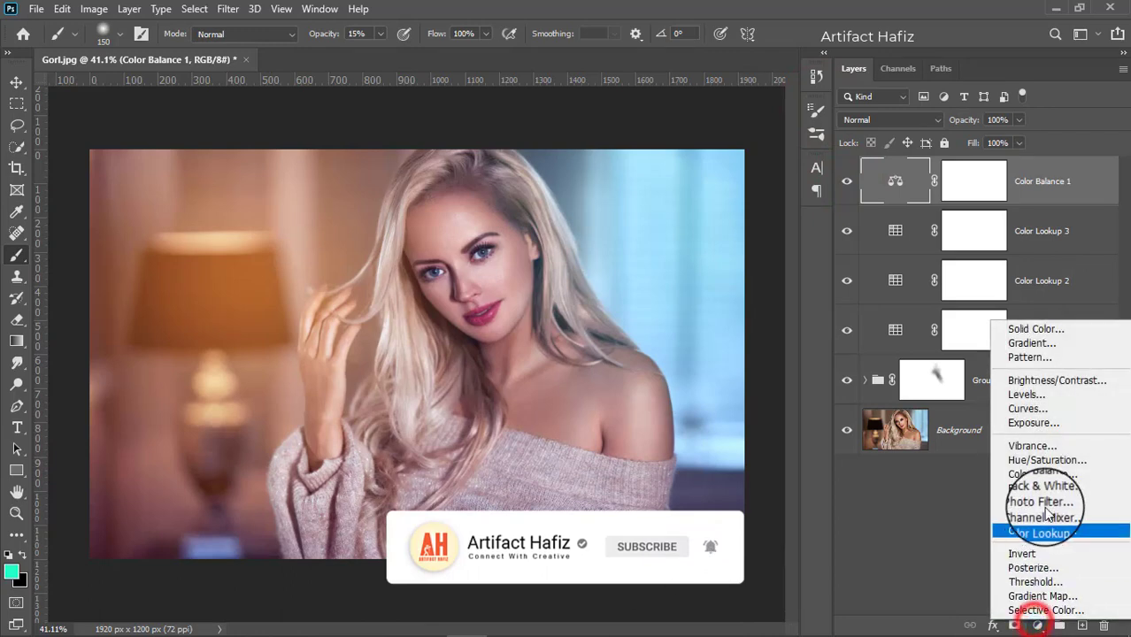
pyautogui.click(941, 540)
pyautogui.click(1038, 188)
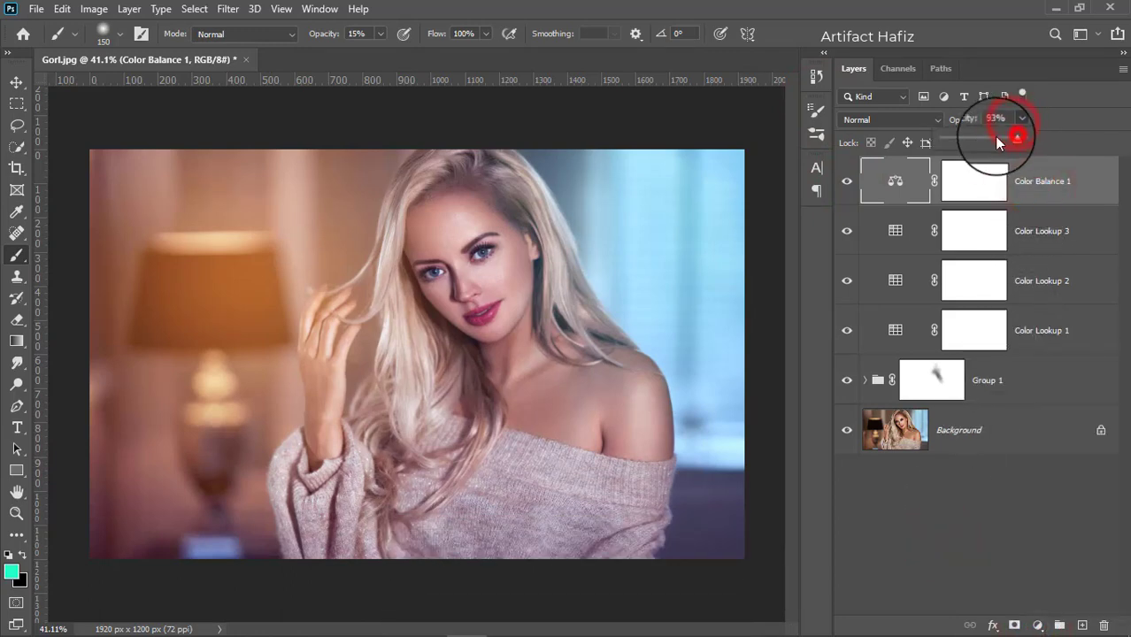
pyautogui.moveTo(998, 138)
pyautogui.mouseDown()
pyautogui.moveTo(945, 142)
pyautogui.moveTo(984, 152)
pyautogui.mouseUp()
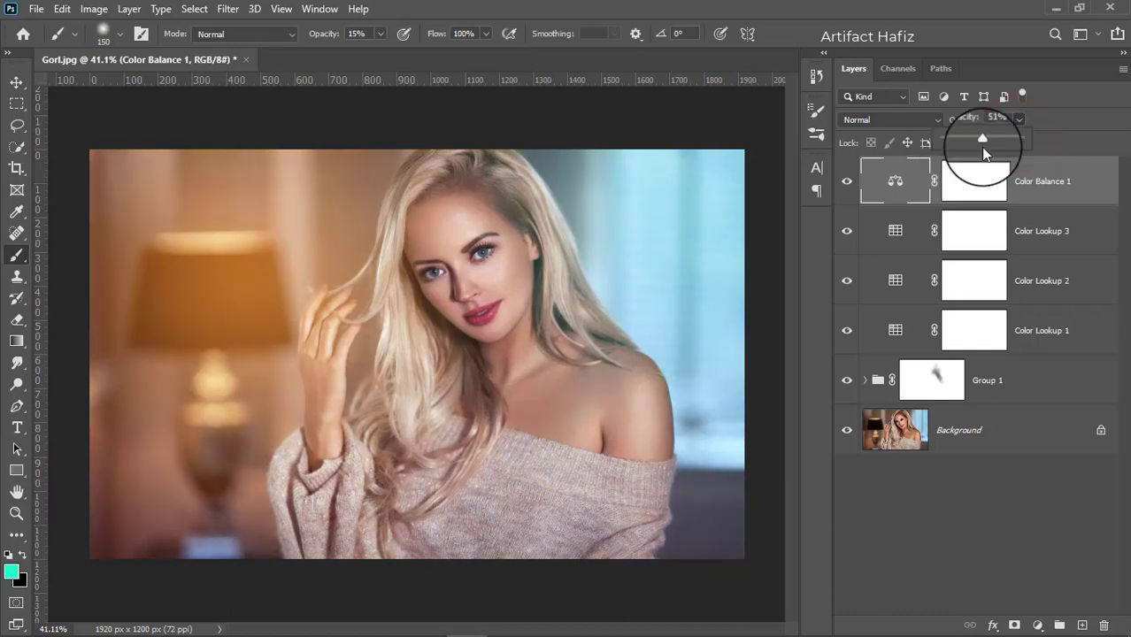
pyautogui.click(1079, 176)
# - Add a Curves adjustment layer on top with slightly darkened shadows and slightly lifted highlights, and compare the image with and without it
pyautogui.click(1031, 628)
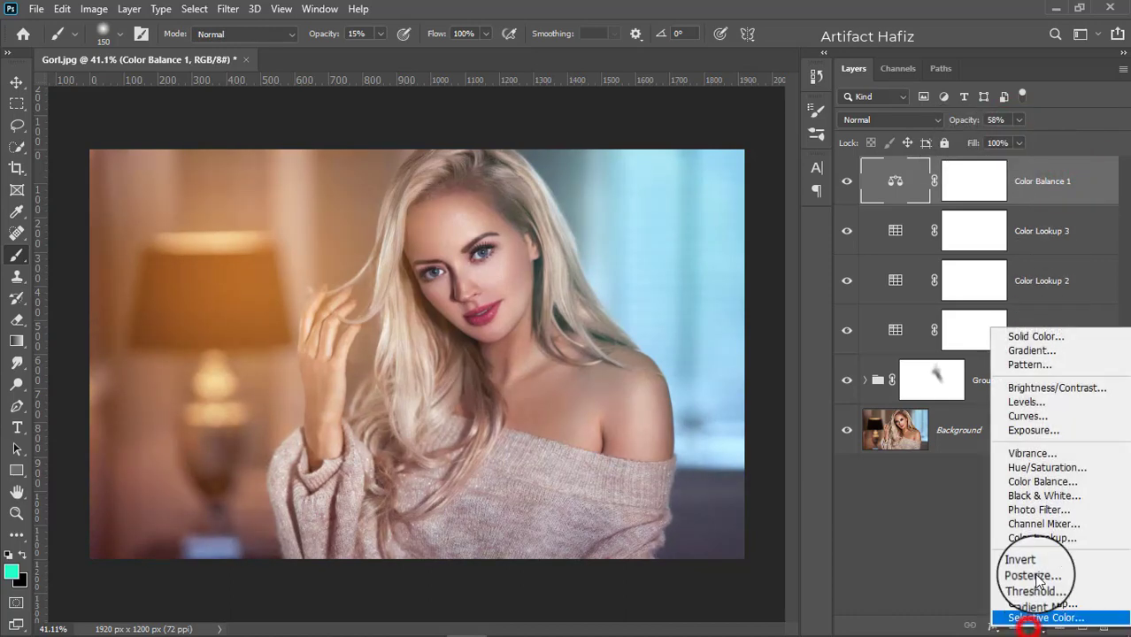
pyautogui.click(1050, 419)
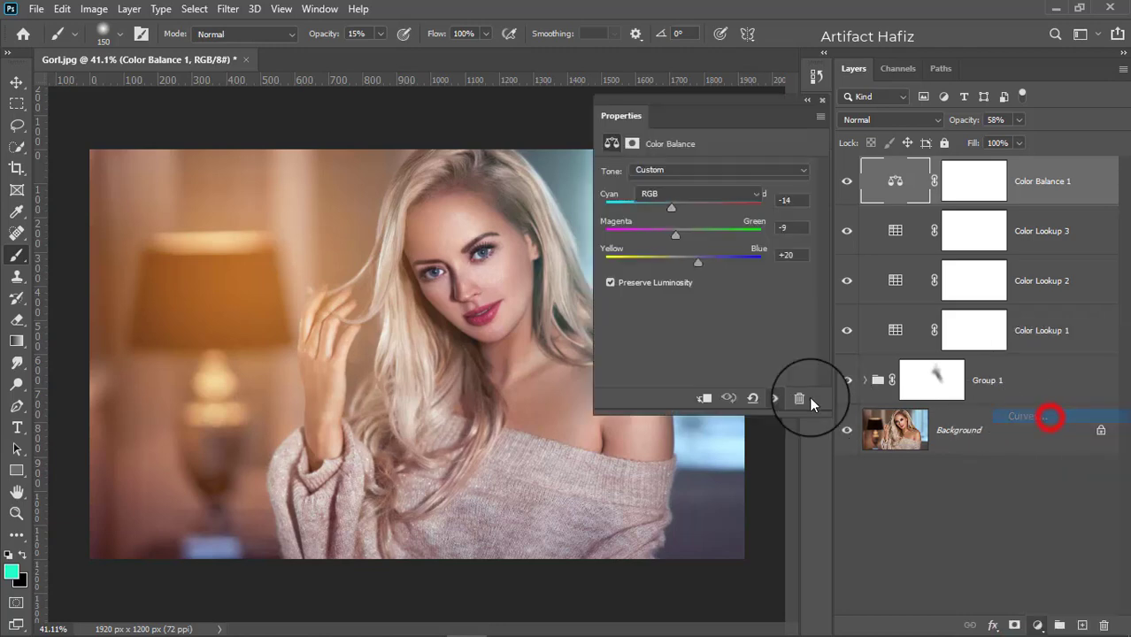
pyautogui.click(679, 332)
pyautogui.moveTo(680, 331); pyautogui.dragTo(684, 337)
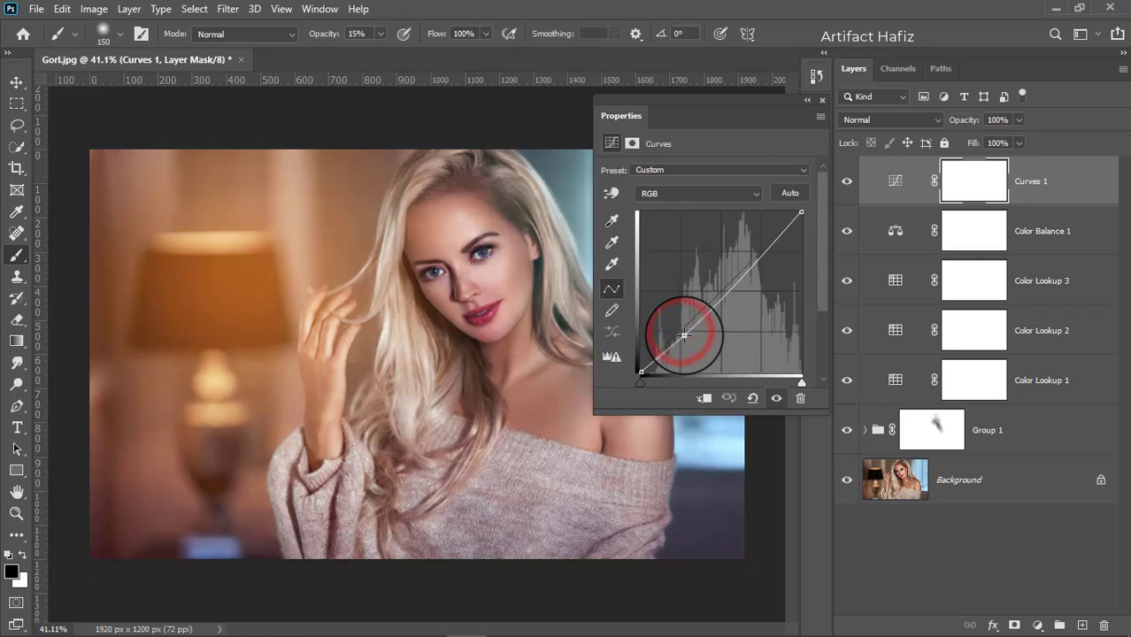
pyautogui.click(749, 262)
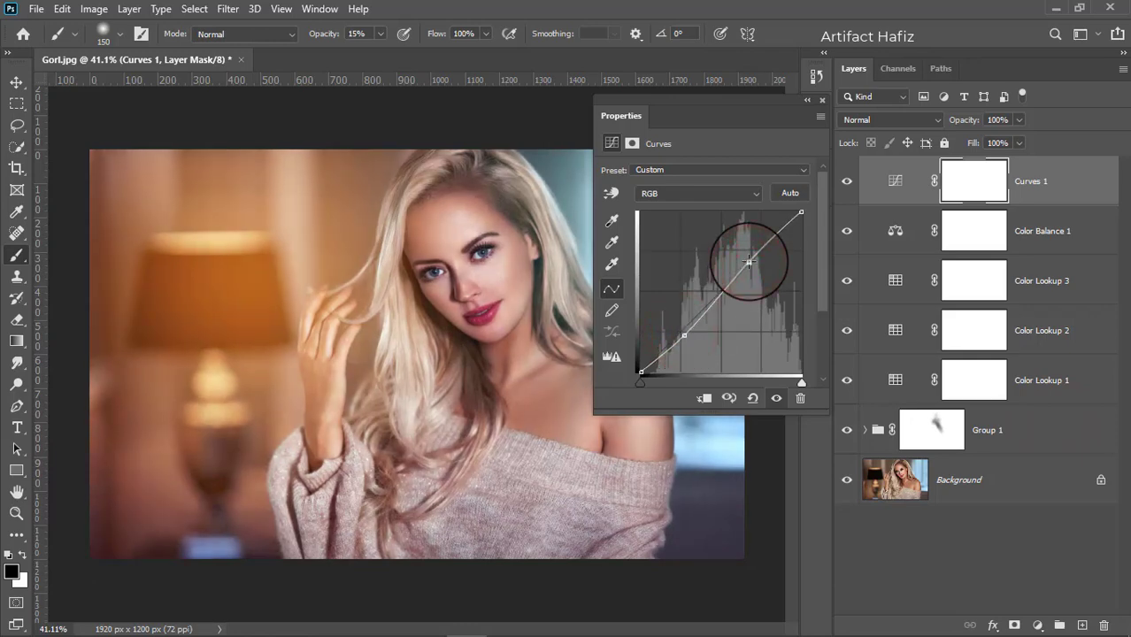
pyautogui.click(813, 100)
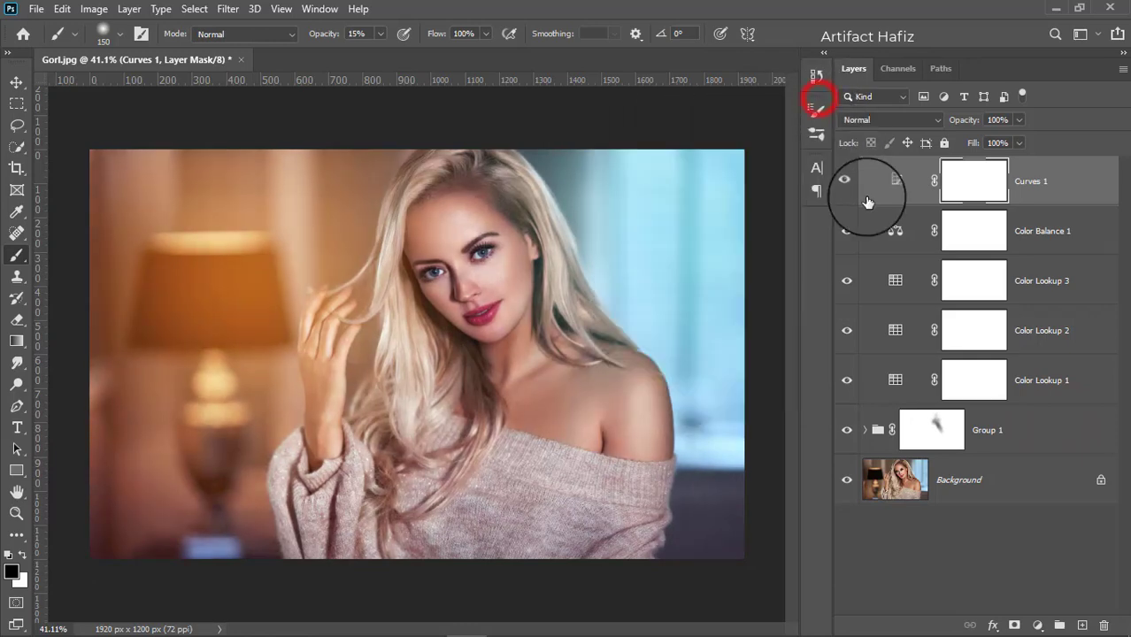
pyautogui.click(842, 183)
pyautogui.click(842, 182)
# - Add a Levels adjustment layer above Curves 1 and set its white input level to 251
pyautogui.click(1030, 183)
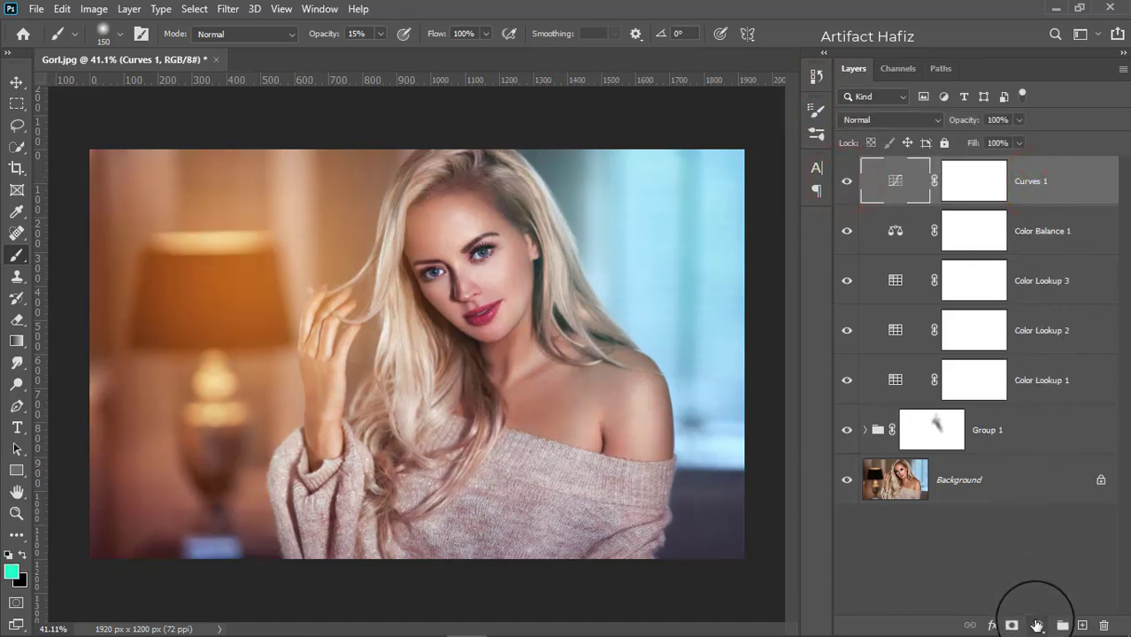
pyautogui.click(1036, 625)
pyautogui.click(1039, 397)
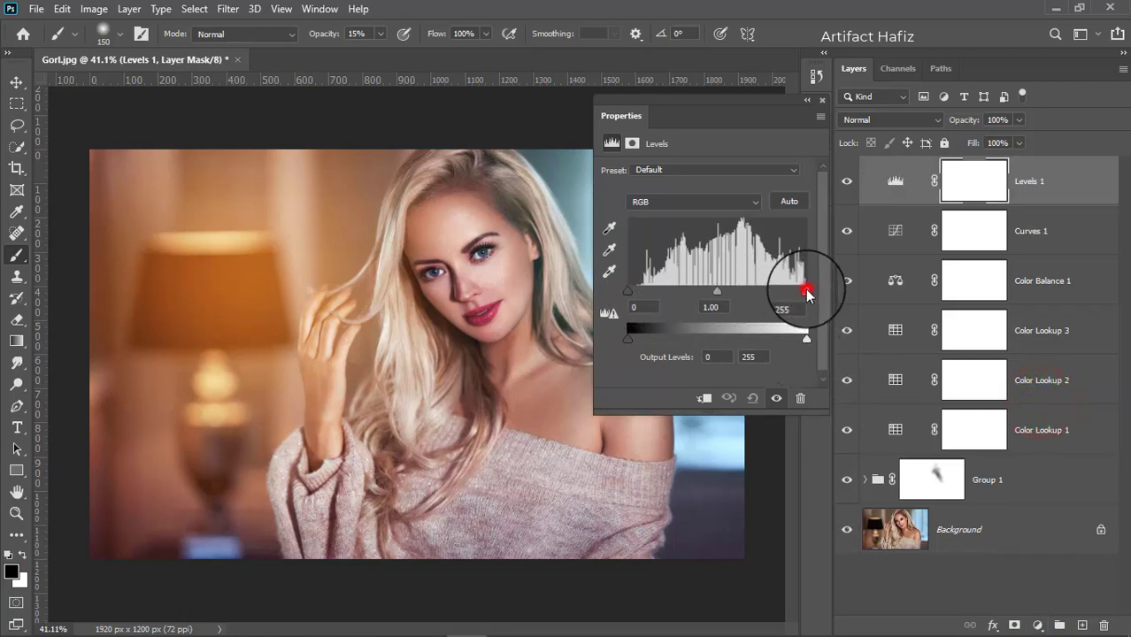
pyautogui.click(809, 100)
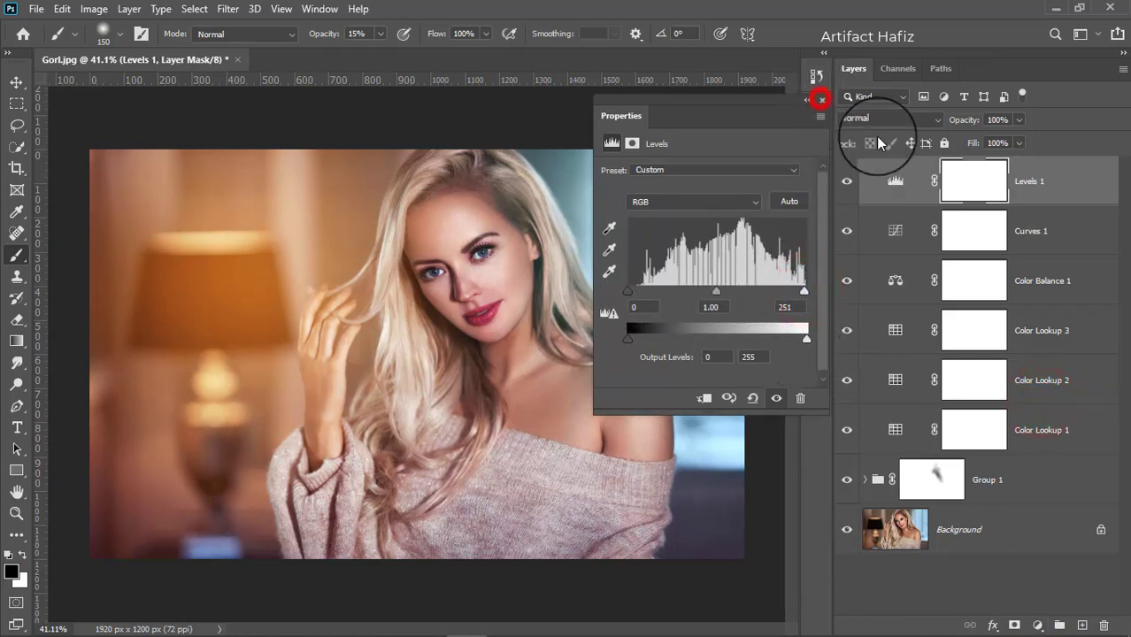
# - Stamp all visible layers into a new layer on top and convert it for smart filters
pyautogui.click(1039, 182)
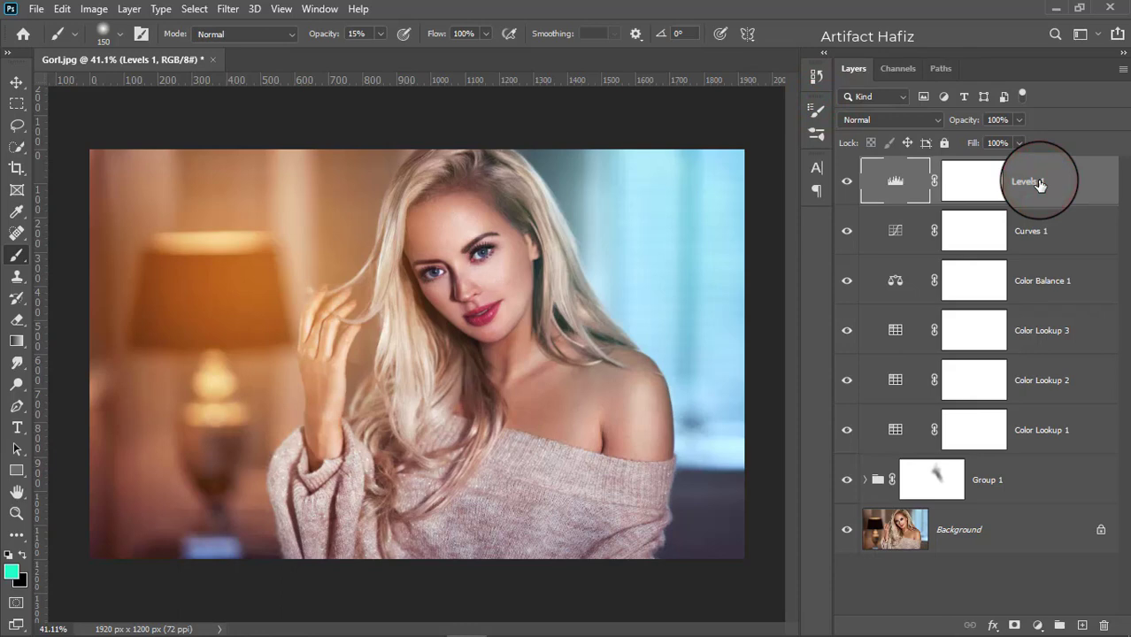
pyautogui.hotkey('ctrl', 'alt', 'shift', 'e')
pyautogui.click(1039, 181)
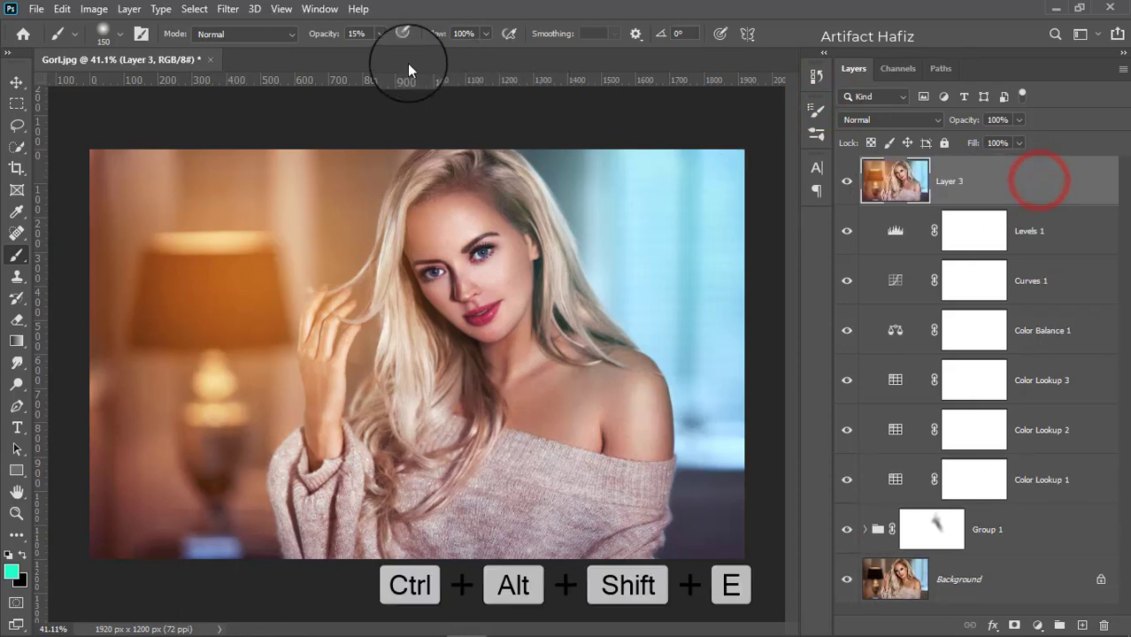
pyautogui.click(226, 9)
pyautogui.click(240, 43)
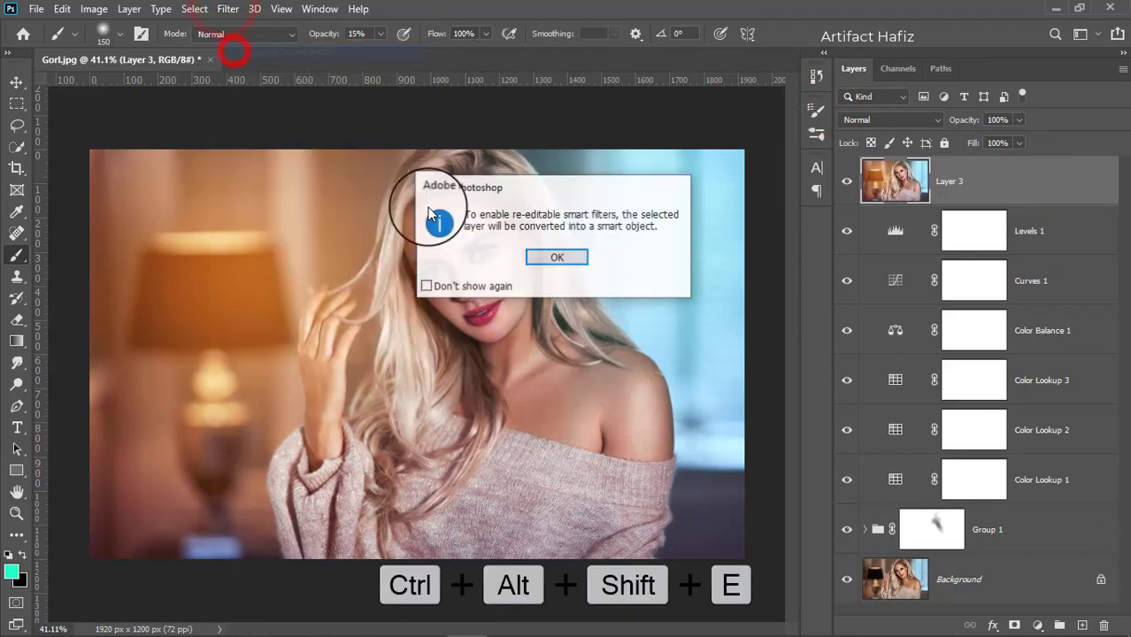
pyautogui.click(538, 256)
# - Open the Camera Raw Filter on the merged layer and set Temperature to -5
pyautogui.click(227, 9)
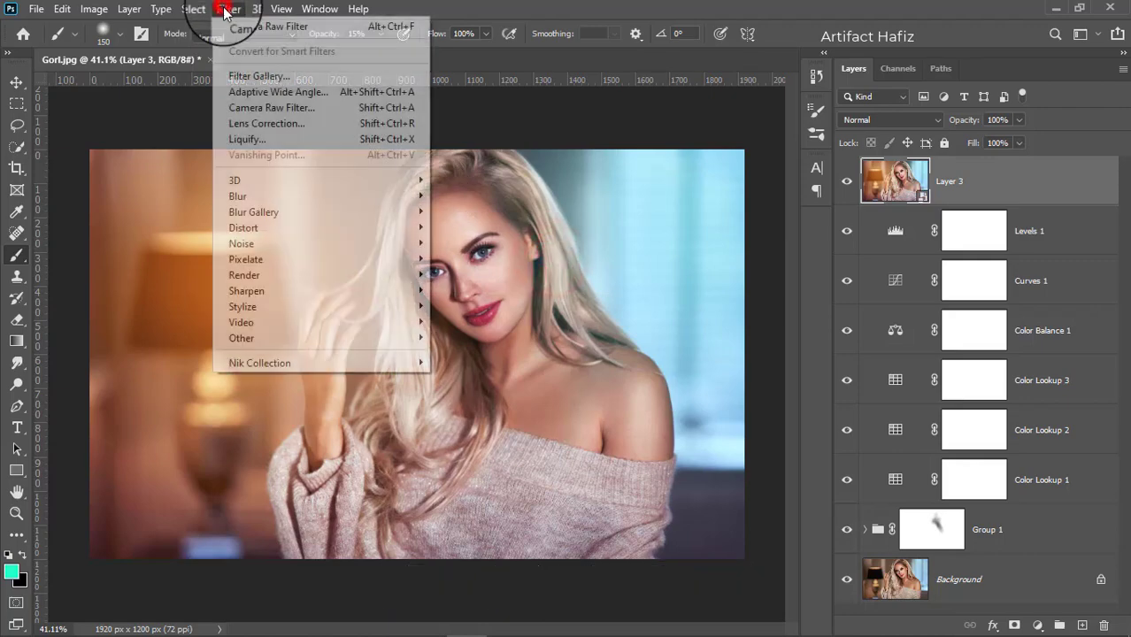
pyautogui.click(255, 107)
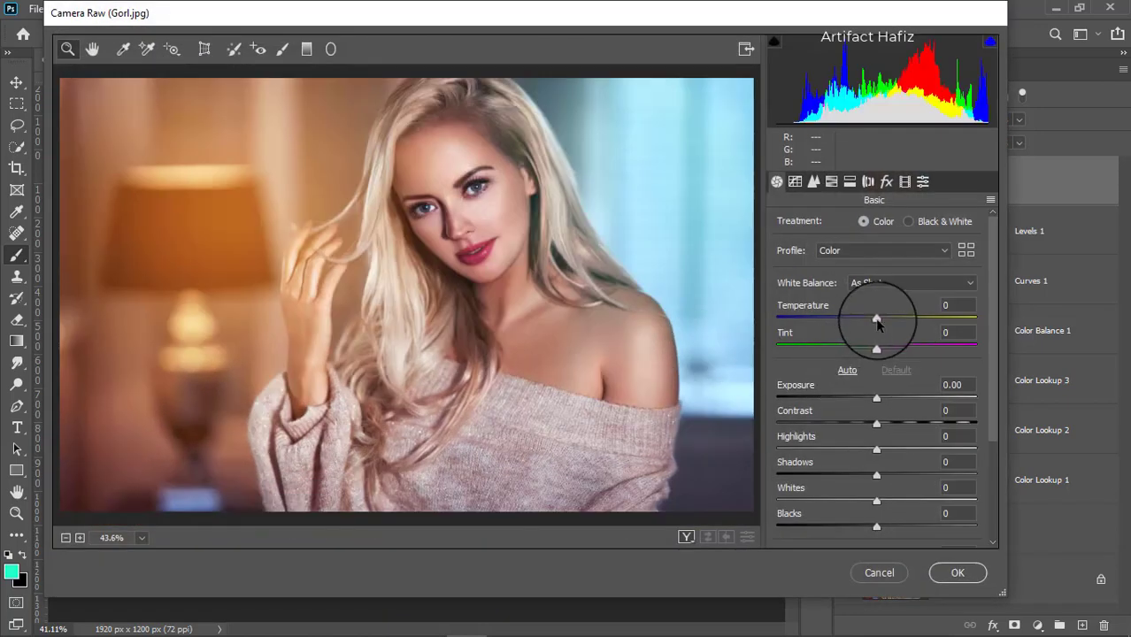
pyautogui.moveTo(876, 320); pyautogui.dragTo(873, 323)
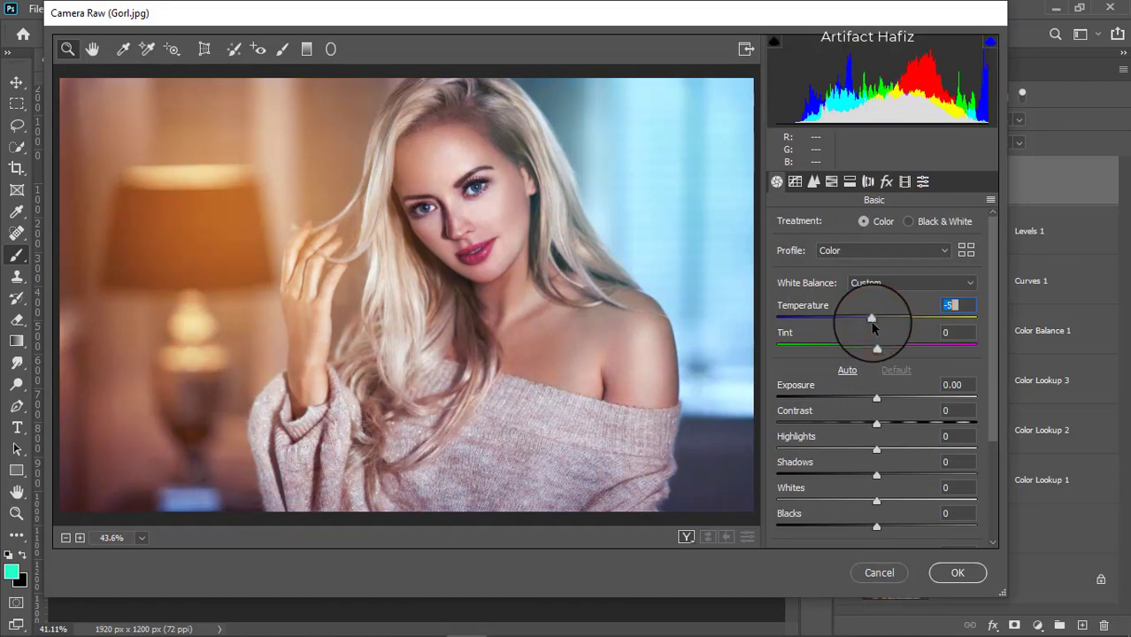
# - Set the basic adjustments to Highlights -55, Shadows +10, Whites +37, Blacks -16 and Vibrance -12
pyautogui.scroll(-3, 874, 354)
pyautogui.scroll(-2, 884, 443)
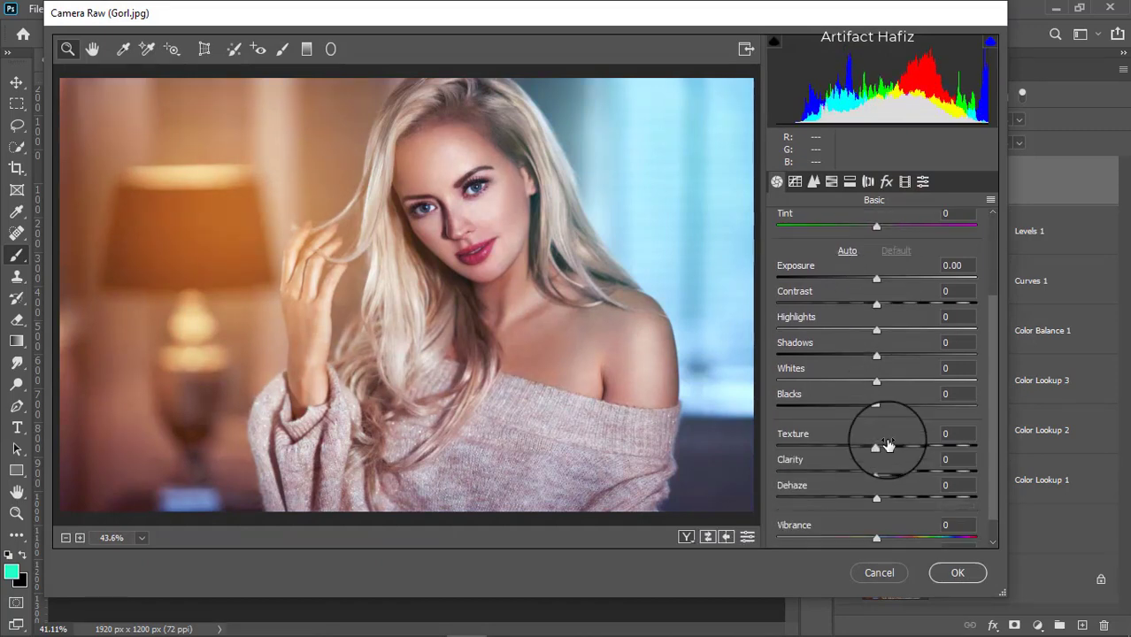
pyautogui.moveTo(876, 406); pyautogui.dragTo(858, 408)
pyautogui.moveTo(901, 355); pyautogui.dragTo(897, 383)
pyautogui.moveTo(840, 326)
pyautogui.mouseDown()
pyautogui.moveTo(897, 329)
pyautogui.moveTo(799, 328)
pyautogui.moveTo(826, 338)
pyautogui.mouseUp()
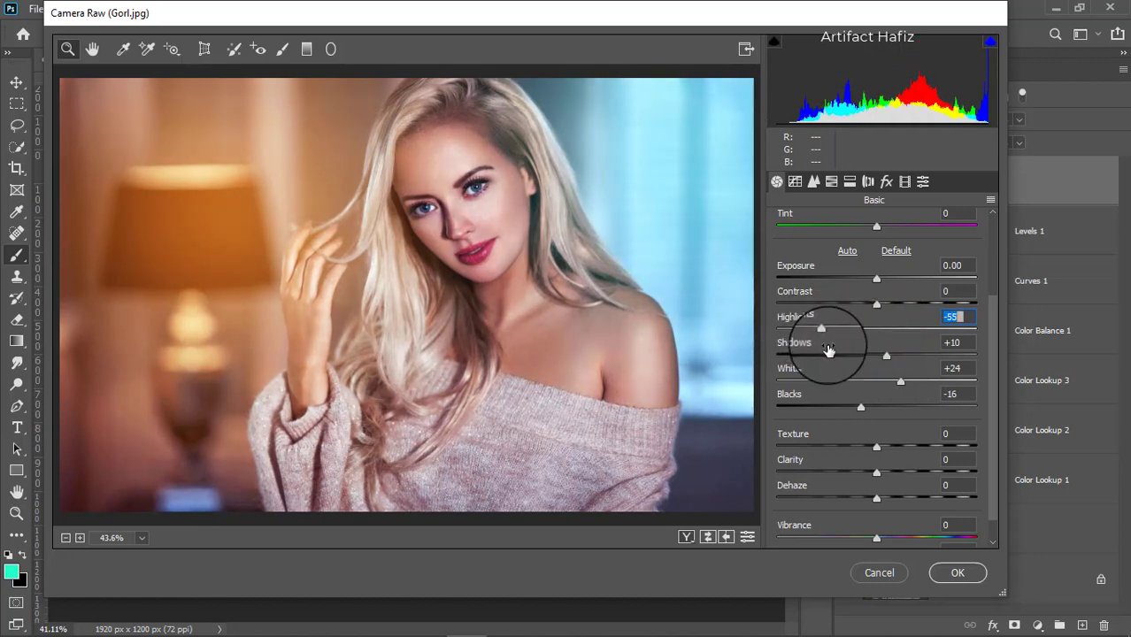
pyautogui.moveTo(899, 381)
pyautogui.mouseDown()
pyautogui.moveTo(929, 376)
pyautogui.moveTo(914, 385)
pyautogui.mouseUp()
pyautogui.scroll(-1, 912, 426)
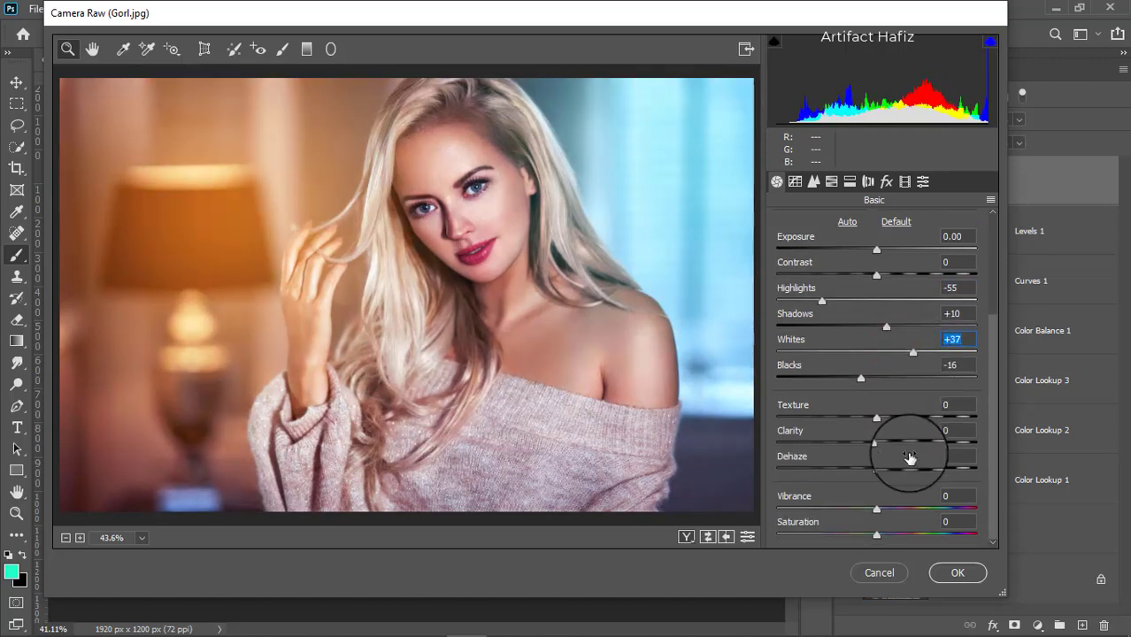
pyautogui.moveTo(876, 511); pyautogui.dragTo(868, 513)
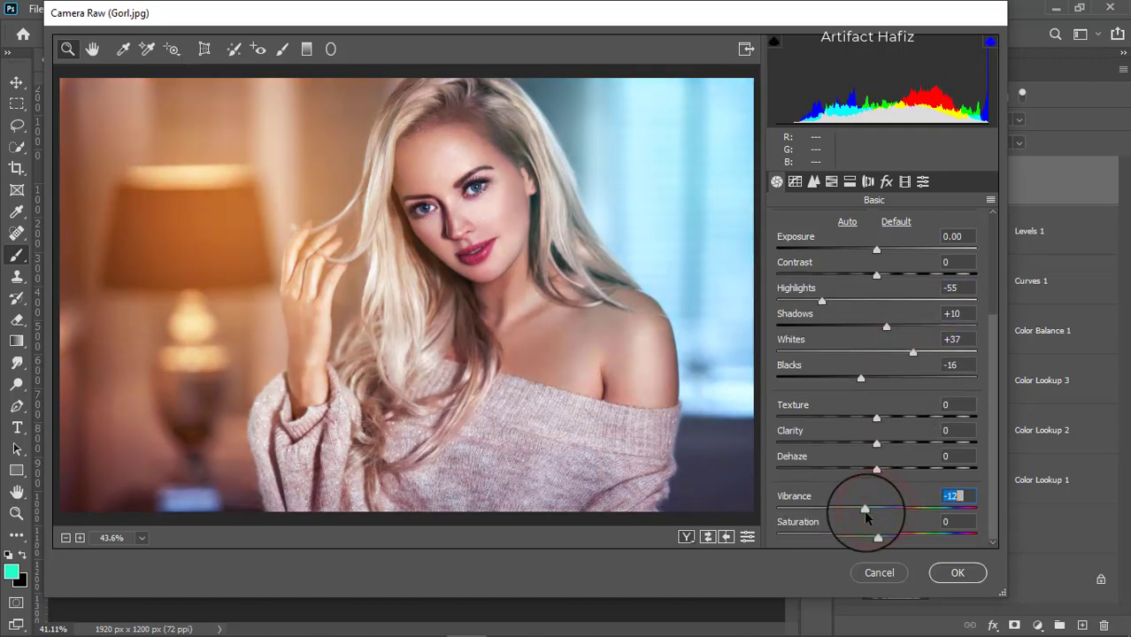
# - In the HSL adjustments, set the saturation of Reds to -1, Oranges to -8 and Yellows to -13
pyautogui.click(814, 182)
pyautogui.click(841, 226)
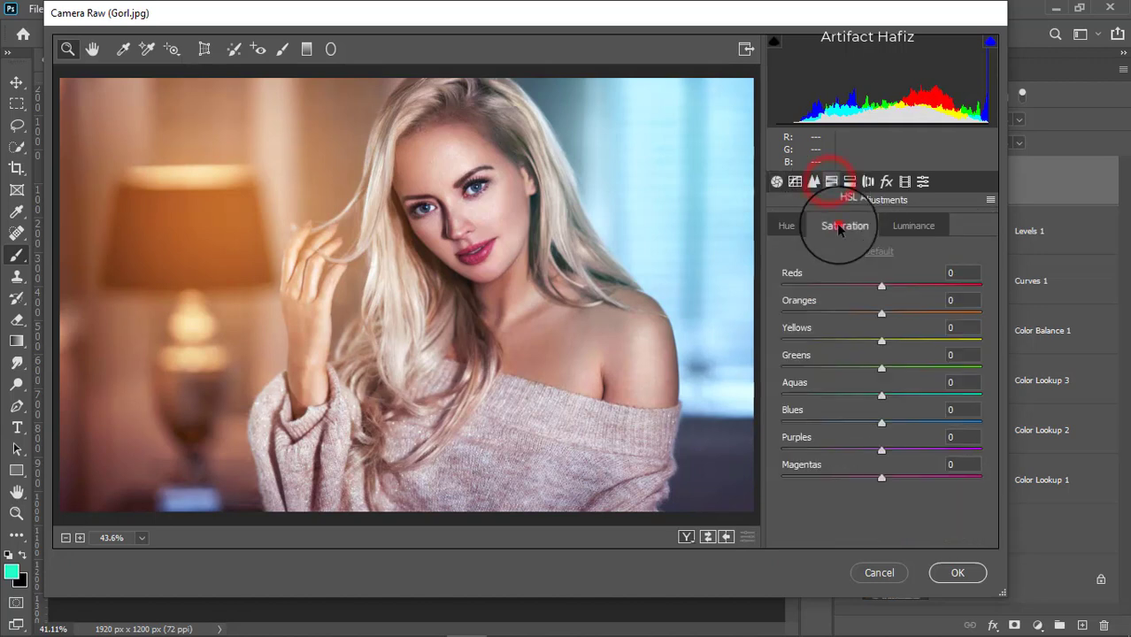
pyautogui.moveTo(882, 313)
pyautogui.mouseDown()
pyautogui.moveTo(903, 311)
pyautogui.moveTo(890, 313)
pyautogui.mouseUp()
pyautogui.click(881, 340)
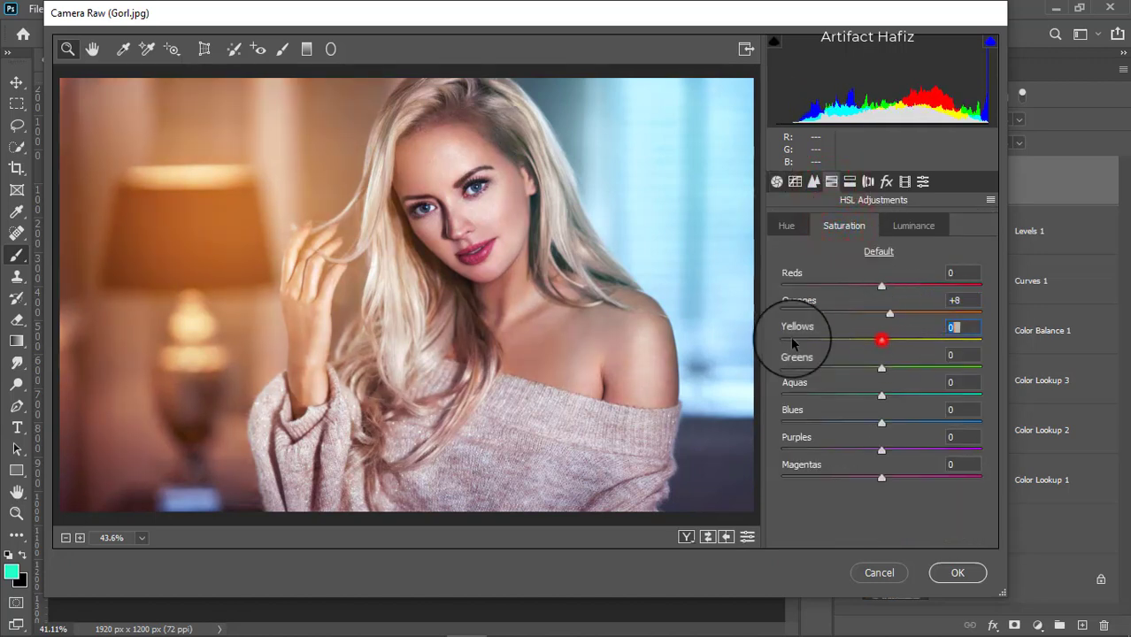
pyautogui.moveTo(792, 341); pyautogui.dragTo(866, 344)
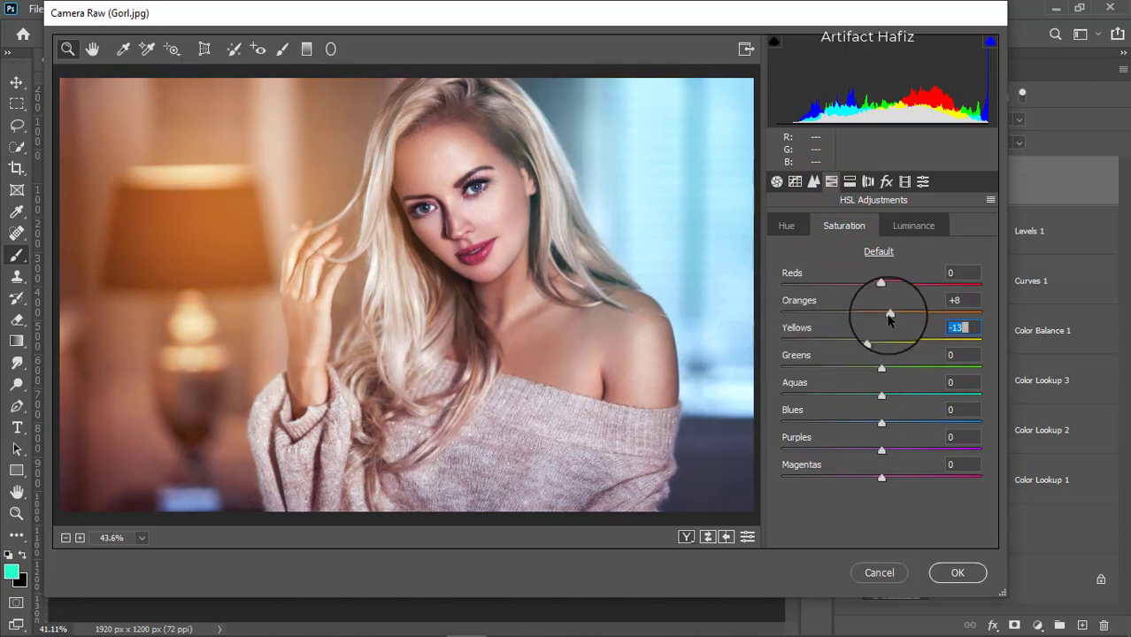
pyautogui.moveTo(880, 288); pyautogui.dragTo(869, 321)
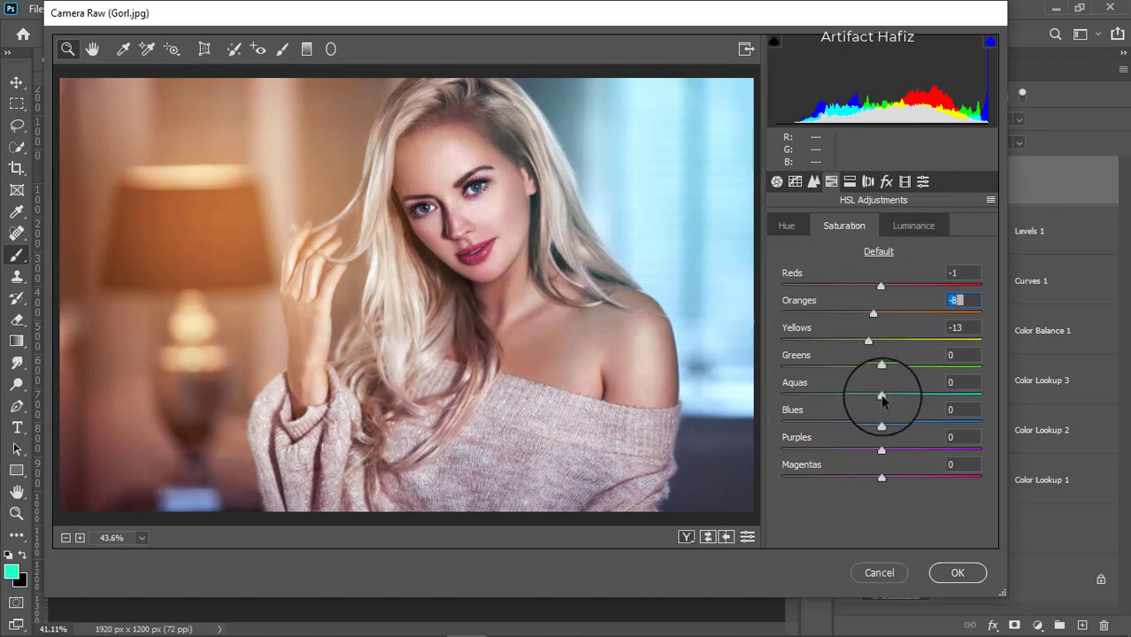
# - Raise the HSL saturation of Aquas to +23 and increase the saturation of Blues
pyautogui.moveTo(882, 396); pyautogui.dragTo(946, 380)
pyautogui.click(880, 426)
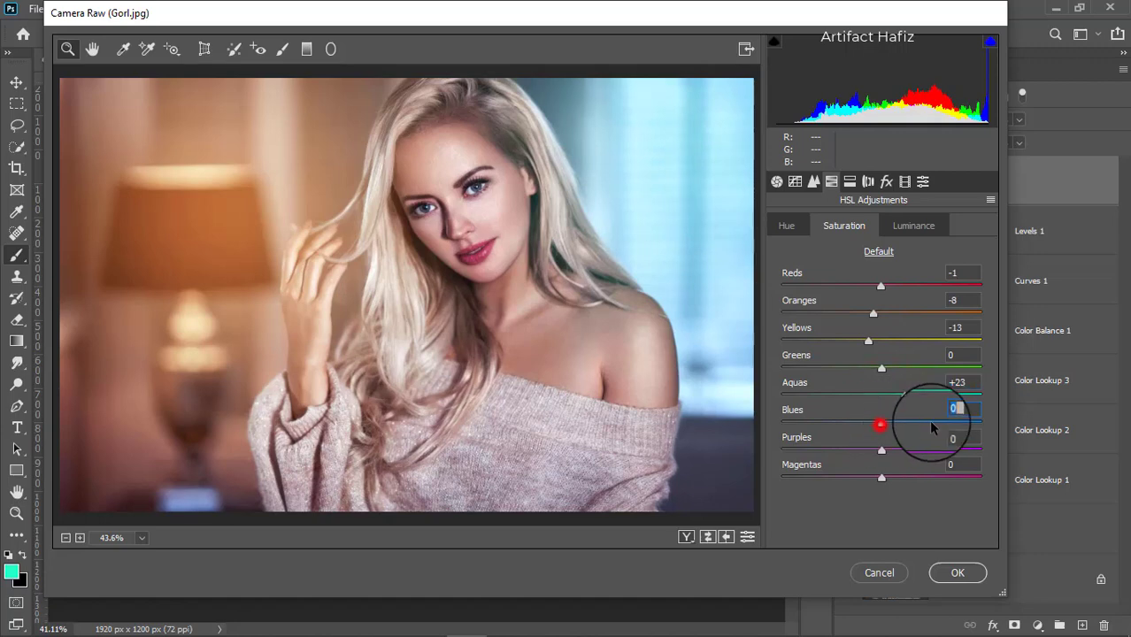
pyautogui.moveTo(931, 428)
pyautogui.mouseDown()
pyautogui.moveTo(960, 422)
pyautogui.moveTo(920, 415)
pyautogui.moveTo(809, 428)
pyautogui.moveTo(906, 427)
pyautogui.moveTo(828, 432)
pyautogui.moveTo(894, 444)
pyautogui.moveTo(871, 435)
pyautogui.moveTo(957, 386)
pyautogui.moveTo(907, 398)
pyautogui.moveTo(964, 405)
pyautogui.moveTo(770, 402)
pyautogui.moveTo(945, 412)
pyautogui.mouseUp()
# - Set the HSL hue of Aquas to +63 and Blues to -9, and the luminance of Oranges to +5, Aquas to -46 and Blues to +2
pyautogui.click(792, 228)
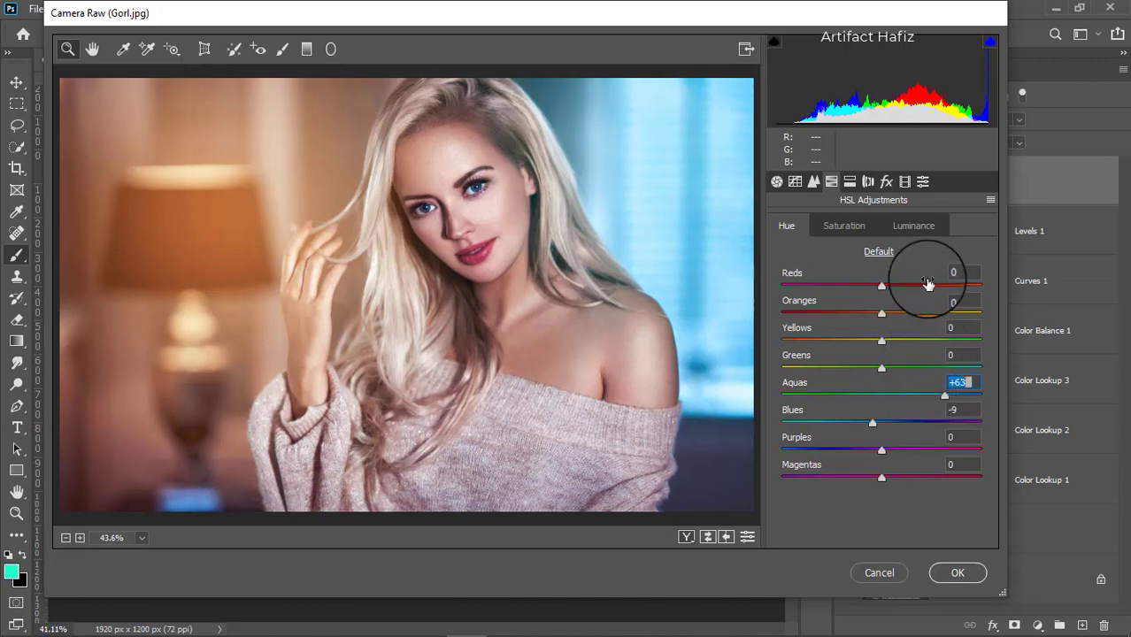
pyautogui.click(908, 226)
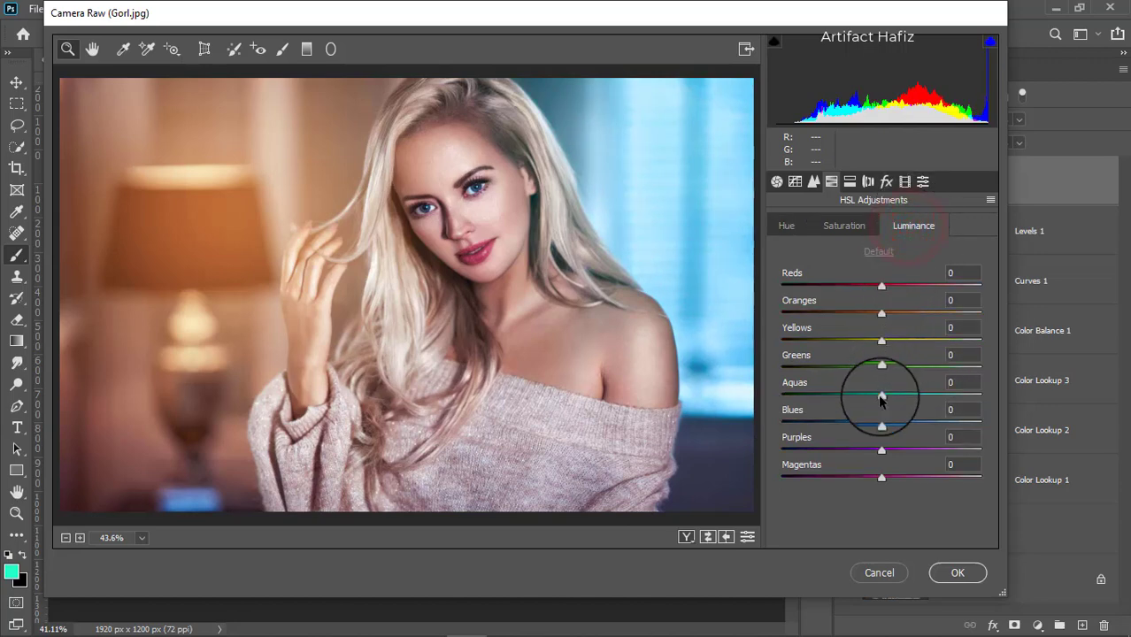
pyautogui.moveTo(901, 396); pyautogui.dragTo(884, 422)
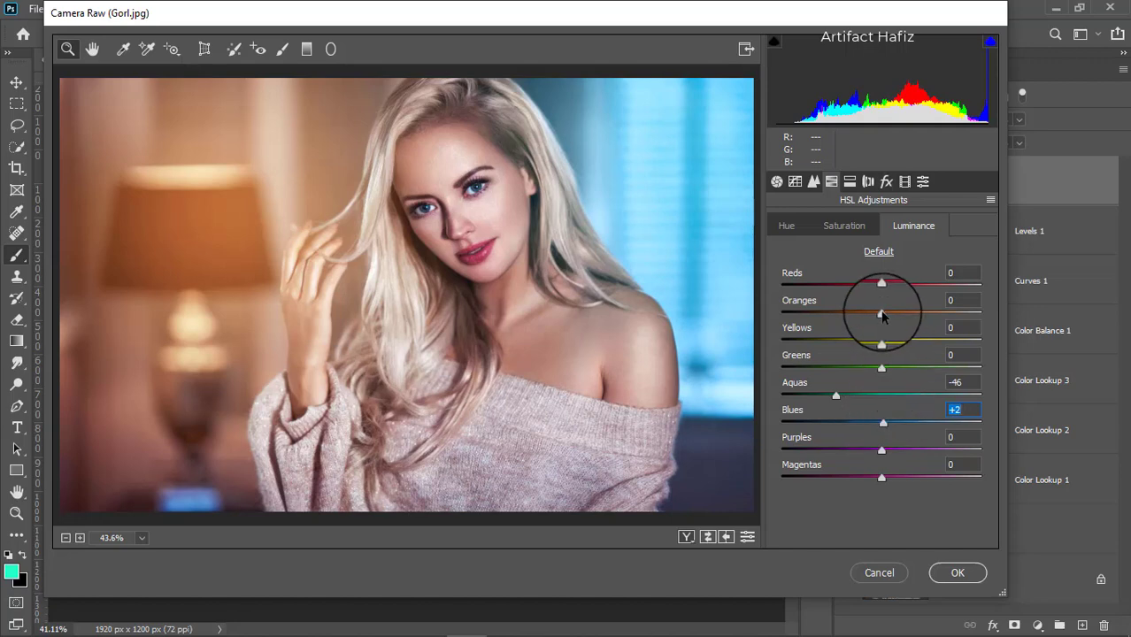
pyautogui.moveTo(881, 314)
pyautogui.mouseDown()
pyautogui.moveTo(865, 310)
pyautogui.moveTo(887, 316)
pyautogui.mouseUp()
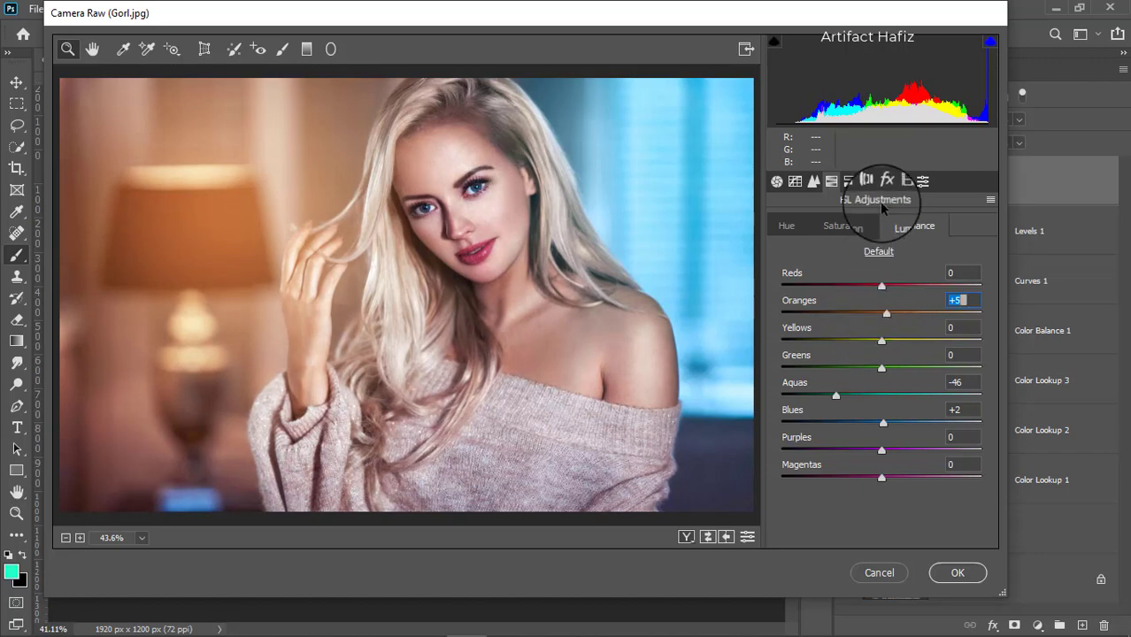
# - In Split Toning, tint the shadows with Saturation 25 and Hue 221
pyautogui.click(850, 184)
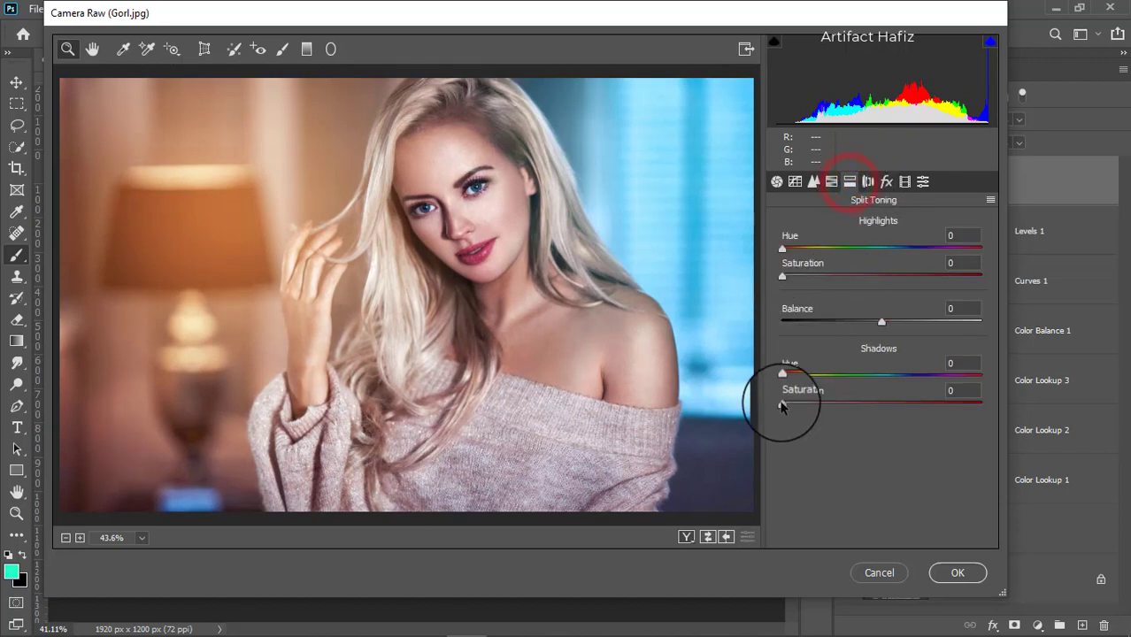
pyautogui.moveTo(782, 403); pyautogui.dragTo(829, 409)
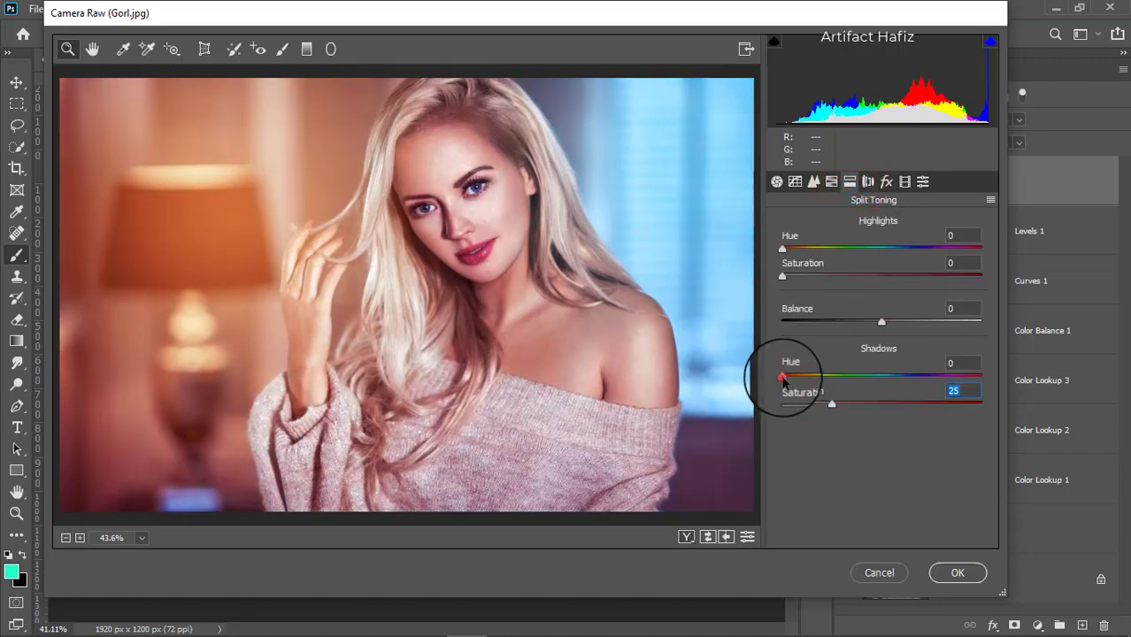
pyautogui.moveTo(783, 378); pyautogui.dragTo(898, 382)
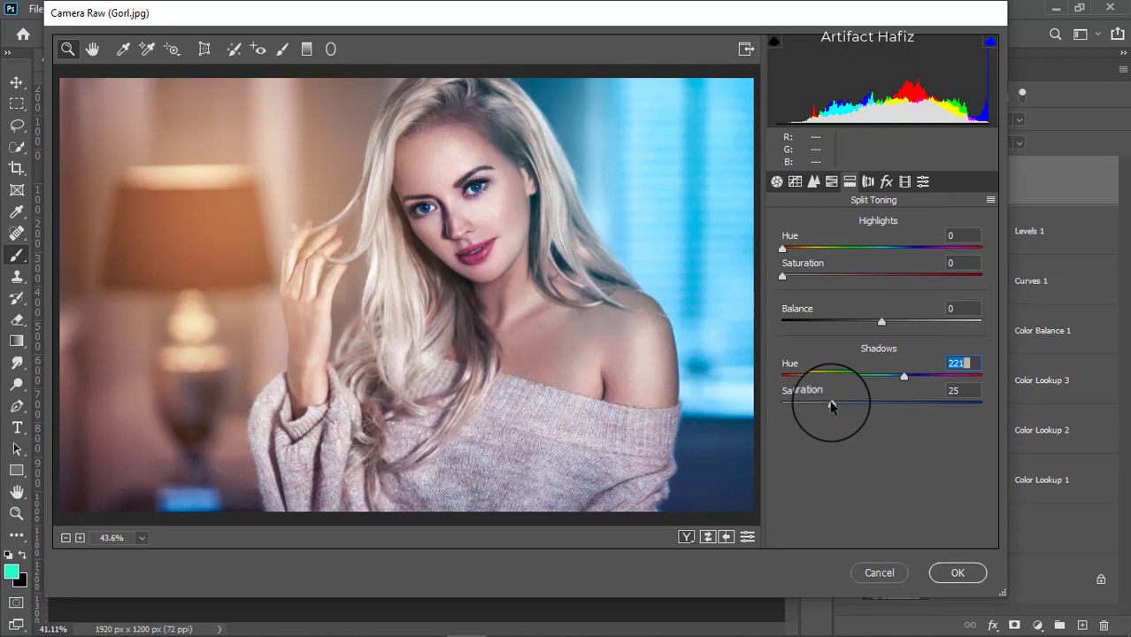
# - Set the Split Toning shadows Saturation to 11 and highlights to Hue 101 and Saturation 13, and raise the sharpening Amount to 7
pyautogui.moveTo(831, 405); pyautogui.dragTo(803, 405)
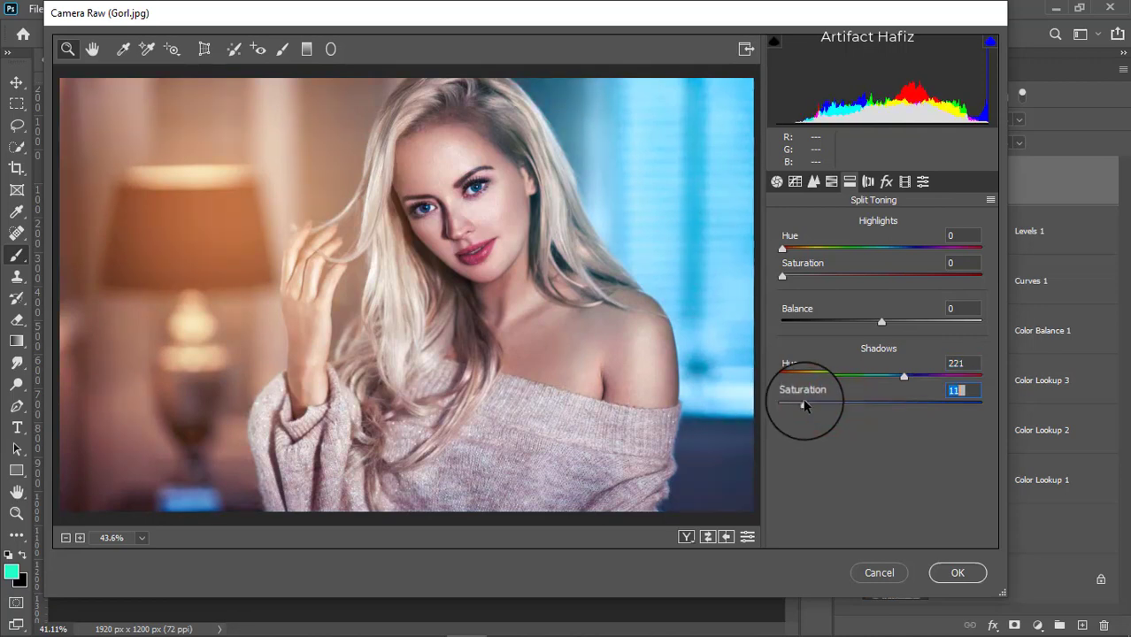
pyautogui.moveTo(783, 277); pyautogui.dragTo(879, 275)
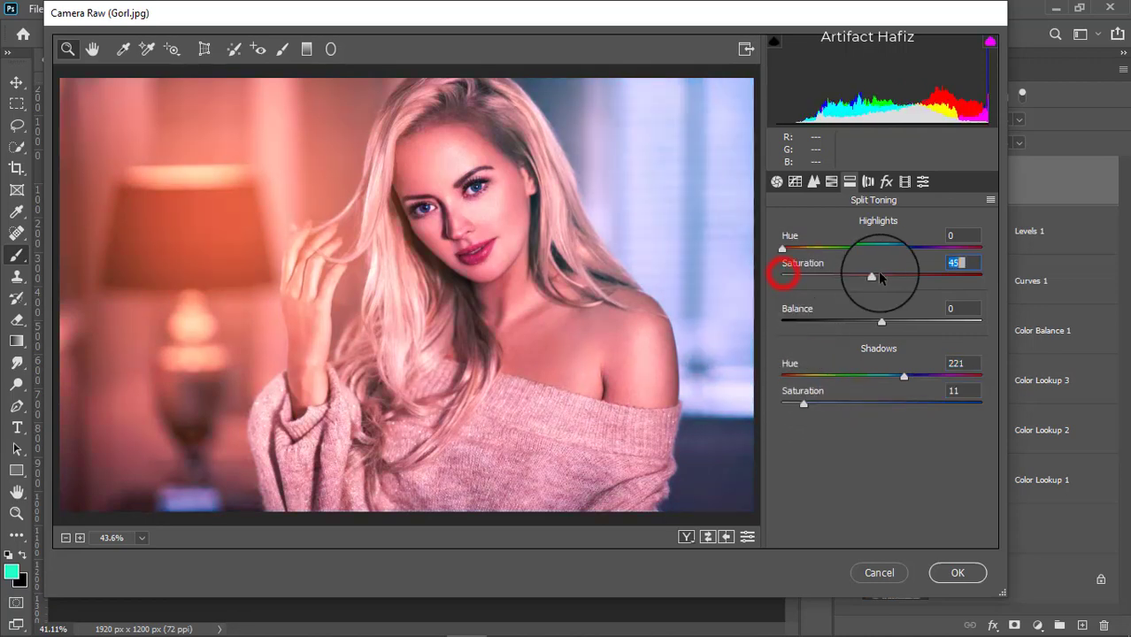
pyautogui.moveTo(782, 246); pyautogui.dragTo(806, 279)
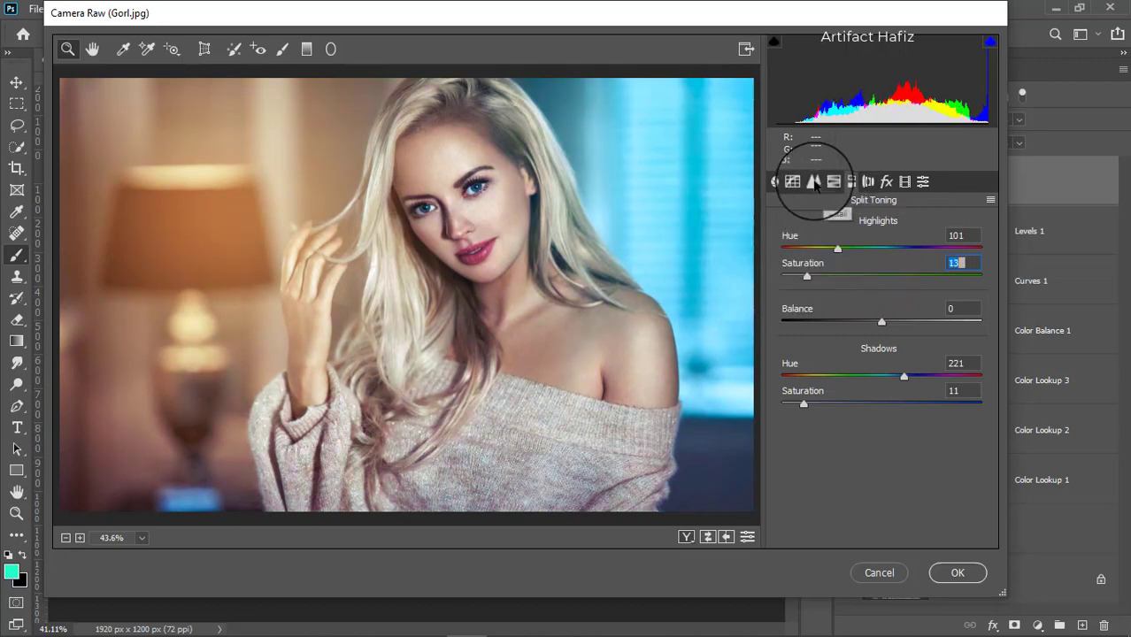
pyautogui.click(814, 182)
pyautogui.click(786, 252)
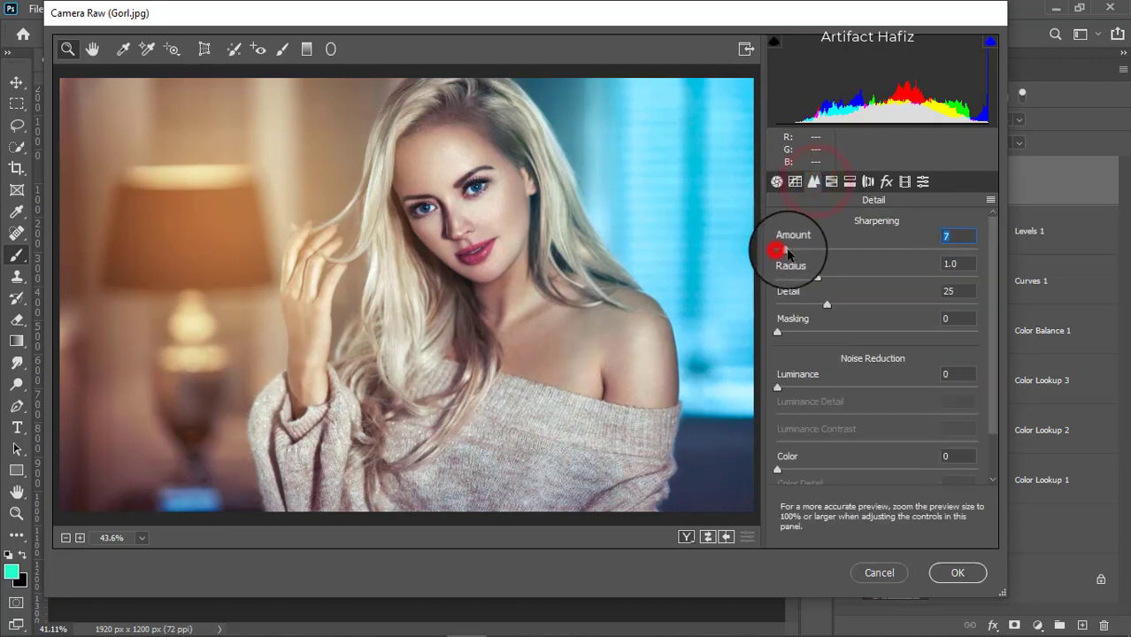
# - On the RGB point curve, lift the black point, lower the shadows slightly, and add points at Input 200/Output 203 and Input 123/Output 121
pyautogui.click(795, 181)
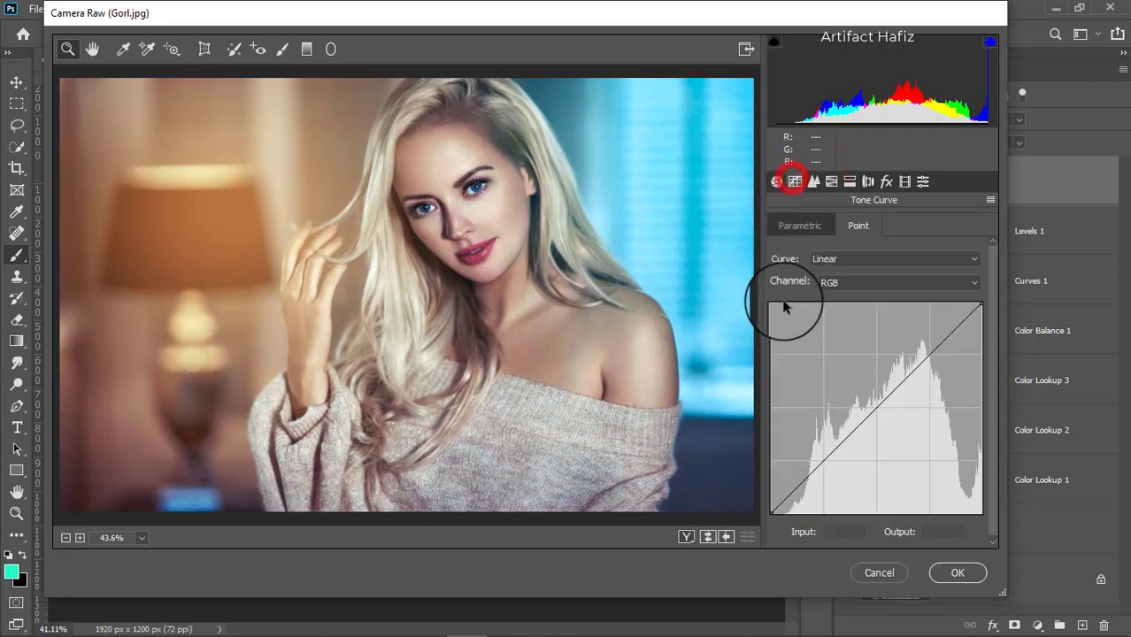
pyautogui.click(771, 512)
pyautogui.moveTo(764, 509); pyautogui.dragTo(762, 499)
pyautogui.moveTo(821, 457); pyautogui.dragTo(822, 464)
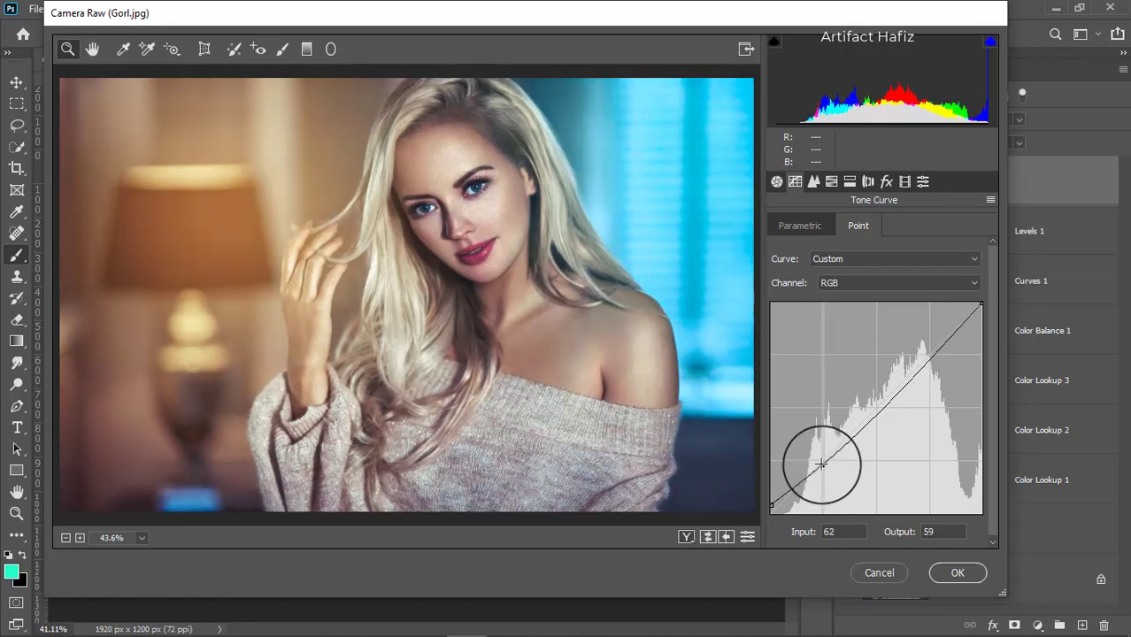
pyautogui.click(936, 345)
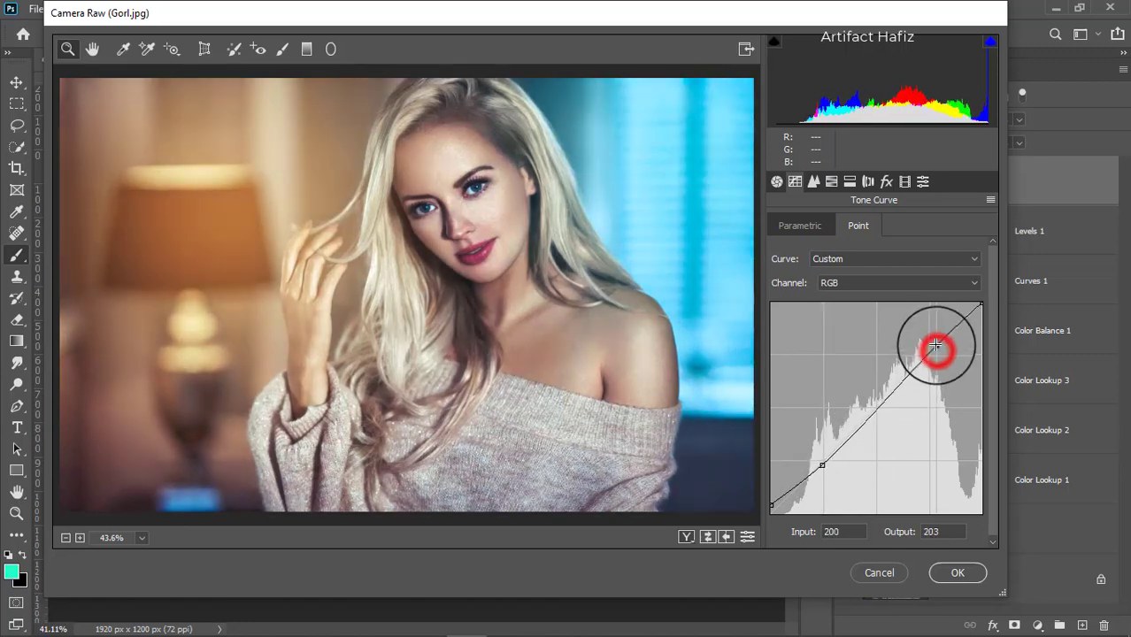
pyautogui.moveTo(876, 408); pyautogui.dragTo(871, 416)
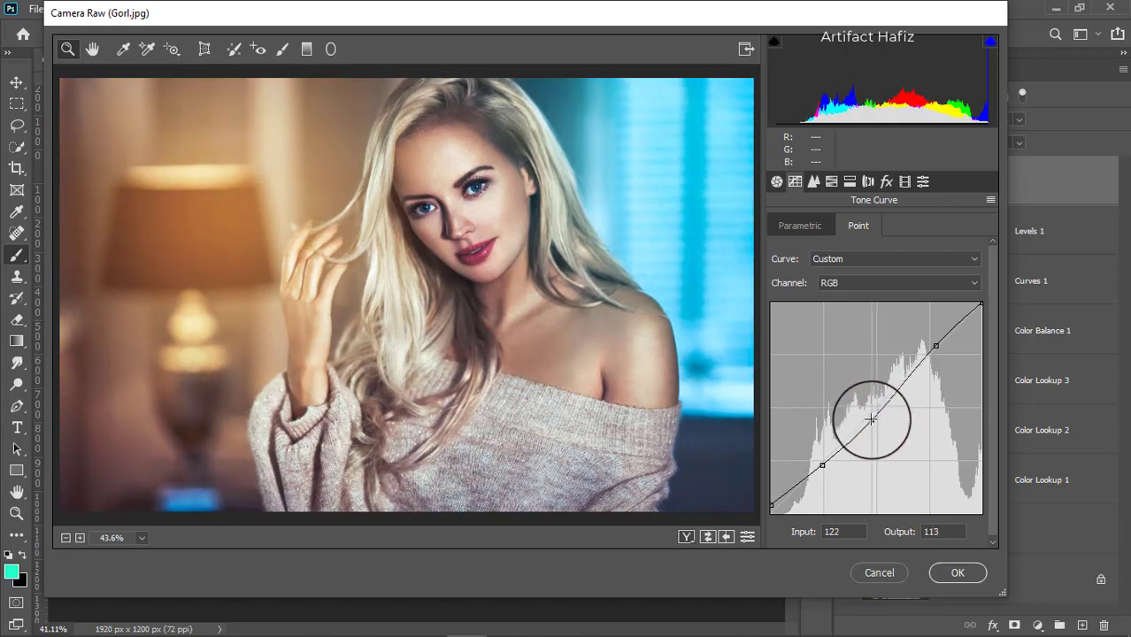
pyautogui.moveTo(822, 467); pyautogui.dragTo(822, 464)
pyautogui.click(872, 419)
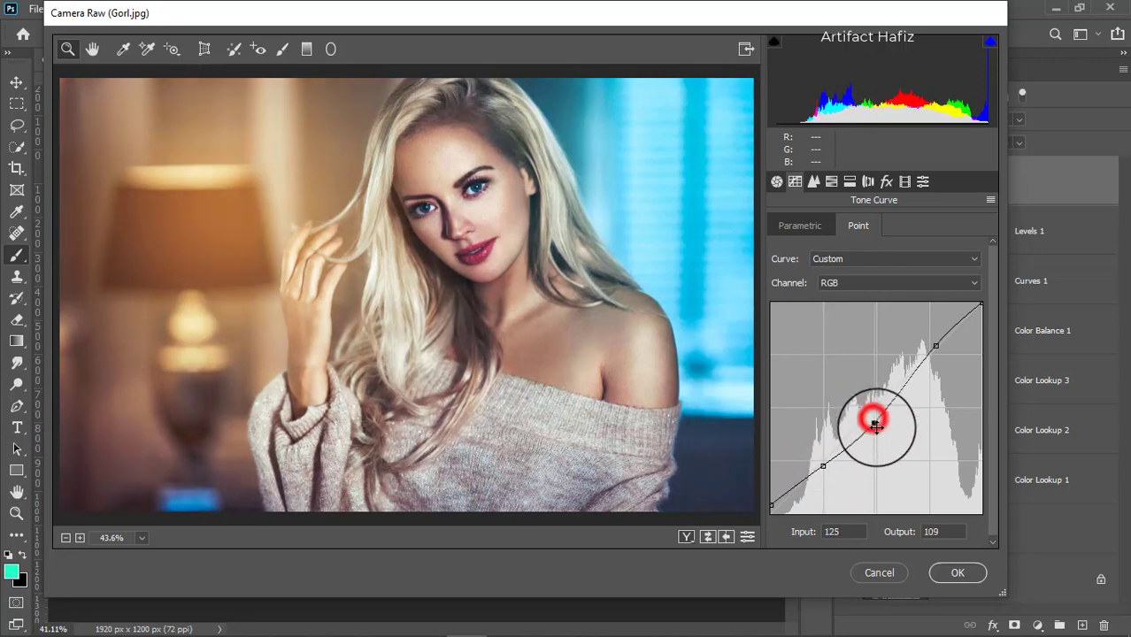
pyautogui.moveTo(874, 419); pyautogui.dragTo(872, 413)
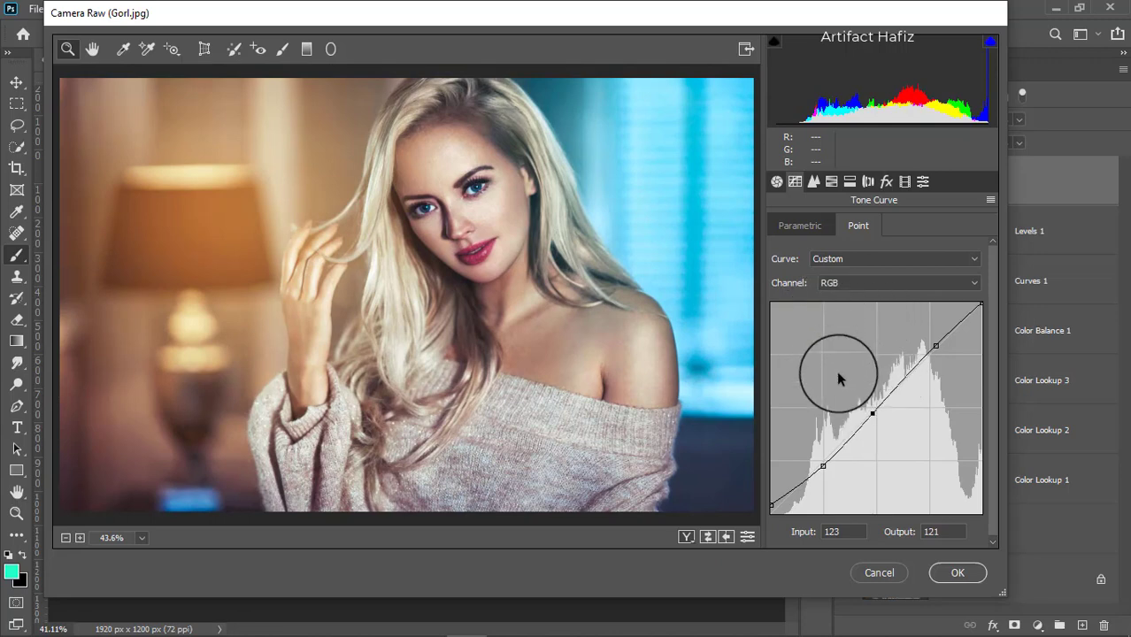
# - On the Blue channel curve, raise the black point to Output 14 and add points at Input 66/Output 65 and Input 136/Output 138
pyautogui.click(885, 281)
pyautogui.click(860, 337)
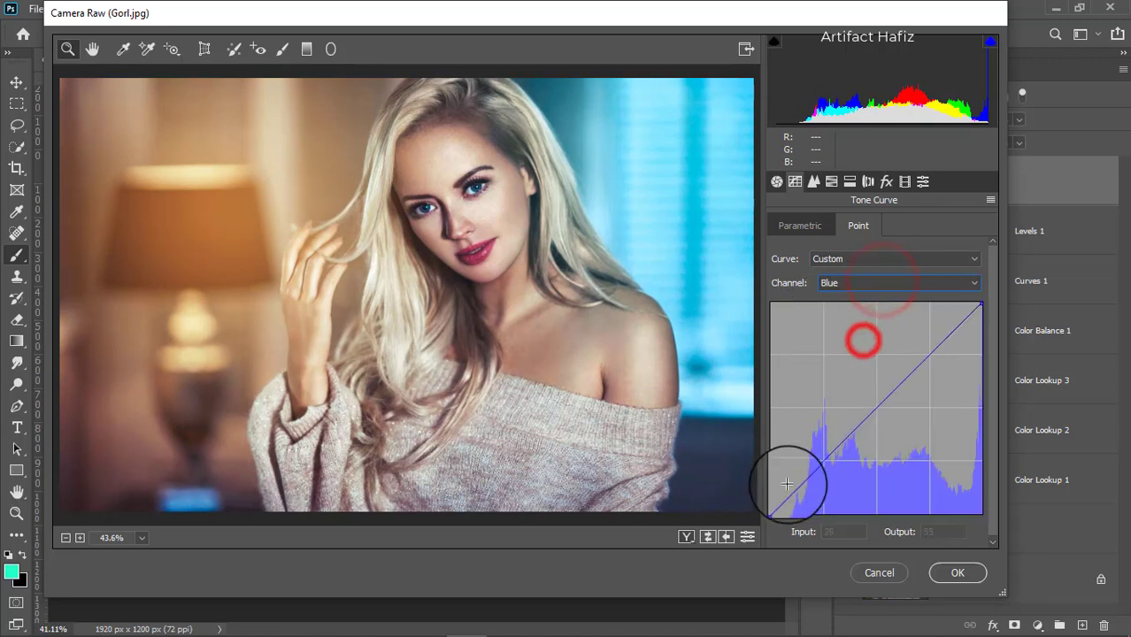
pyautogui.moveTo(771, 512)
pyautogui.mouseDown()
pyautogui.moveTo(757, 513)
pyautogui.moveTo(763, 502)
pyautogui.mouseUp()
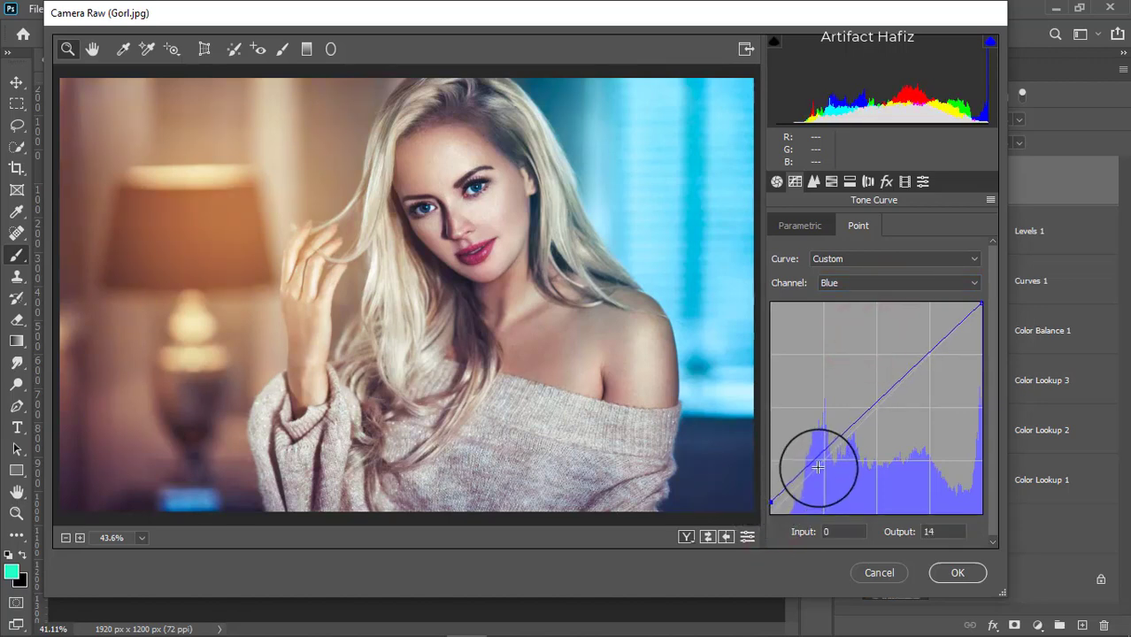
pyautogui.moveTo(816, 462); pyautogui.dragTo(824, 459)
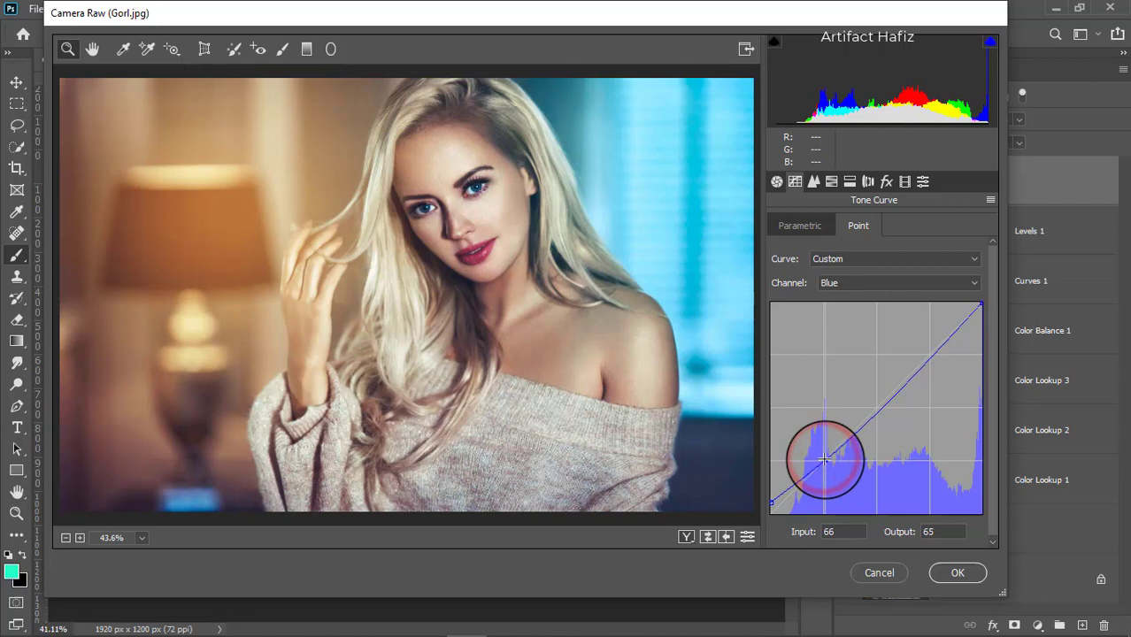
pyautogui.click(882, 399)
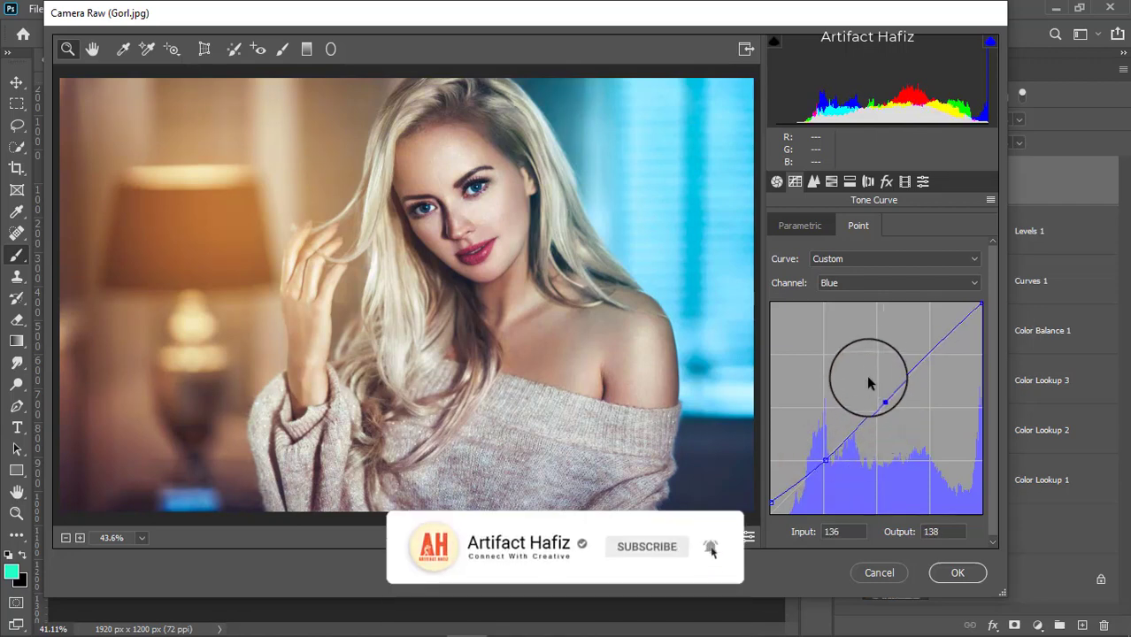
# - In the Basic adjustments, set Exposure to -0.10, Contrast to +10, Whites to +41 and Shadows to +27
pyautogui.click(776, 181)
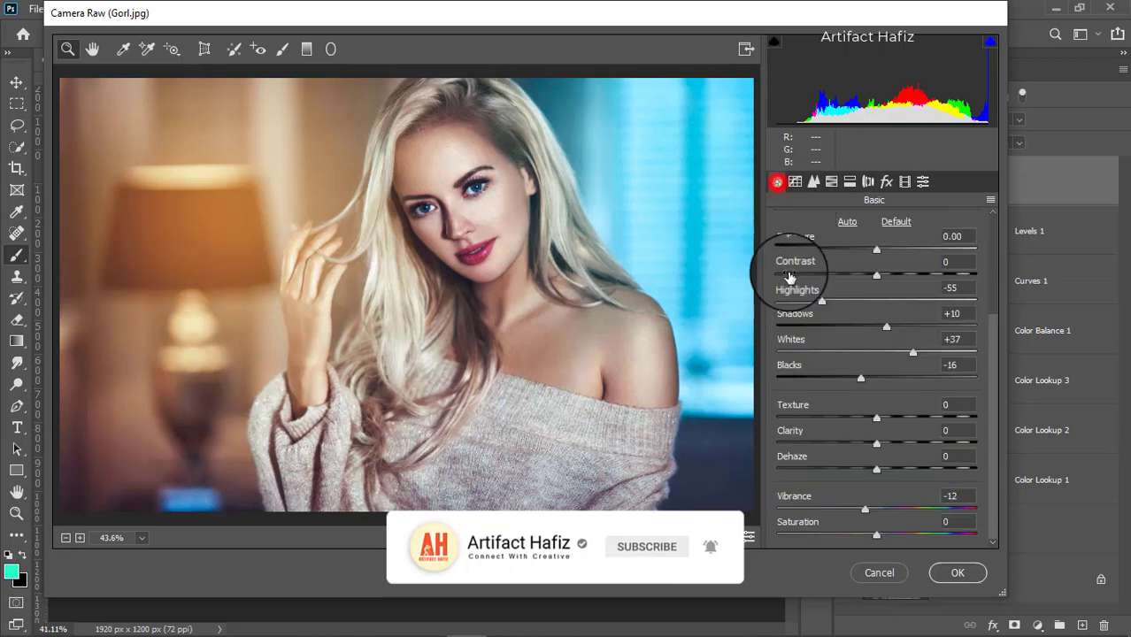
pyautogui.scroll(3, 850, 341)
pyautogui.moveTo(876, 355); pyautogui.dragTo(876, 331)
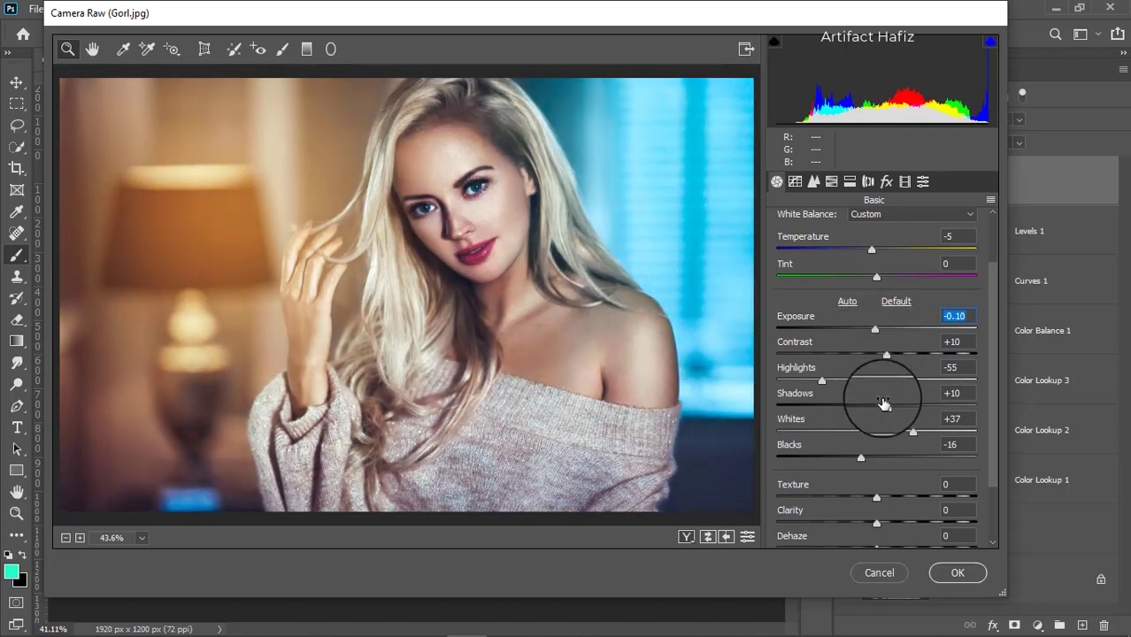
pyautogui.moveTo(929, 432); pyautogui.dragTo(902, 407)
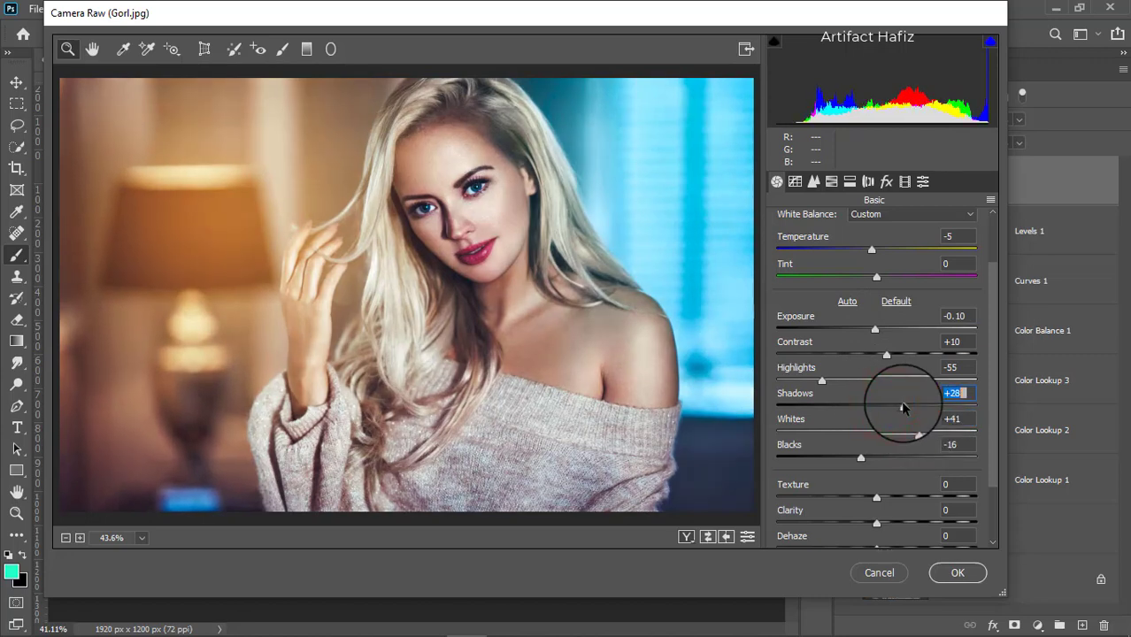
# - In Calibration, set the primary hues to Red -3, Green +19 and Blue -7, and apply the Camera Raw filter
pyautogui.click(904, 182)
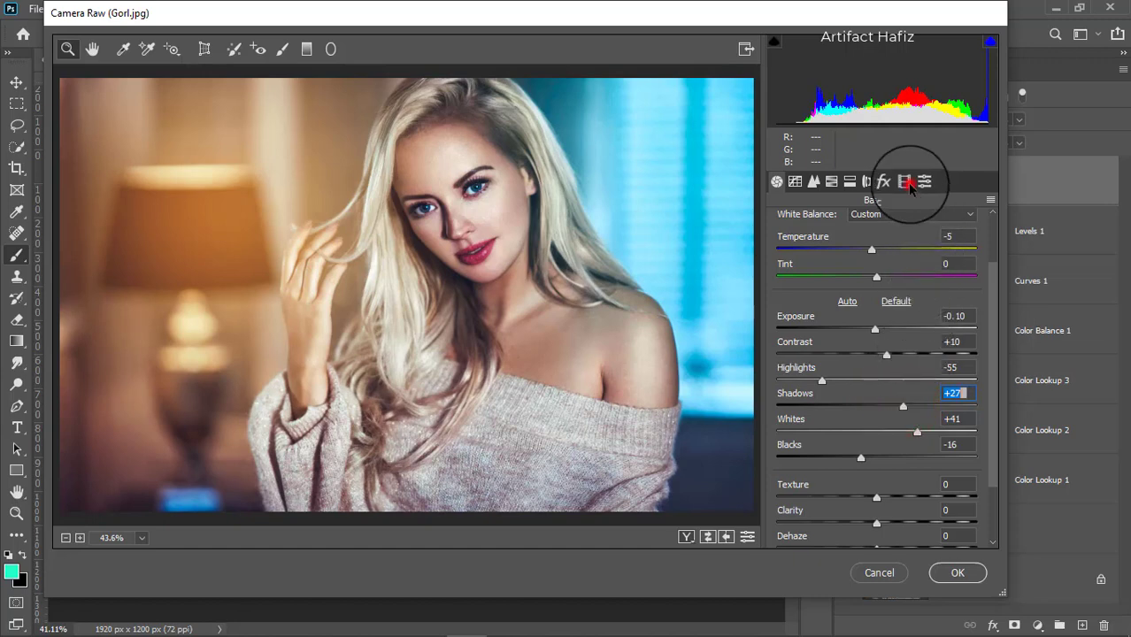
pyautogui.moveTo(881, 341)
pyautogui.mouseDown()
pyautogui.moveTo(852, 347)
pyautogui.moveTo(889, 342)
pyautogui.moveTo(874, 349)
pyautogui.mouseUp()
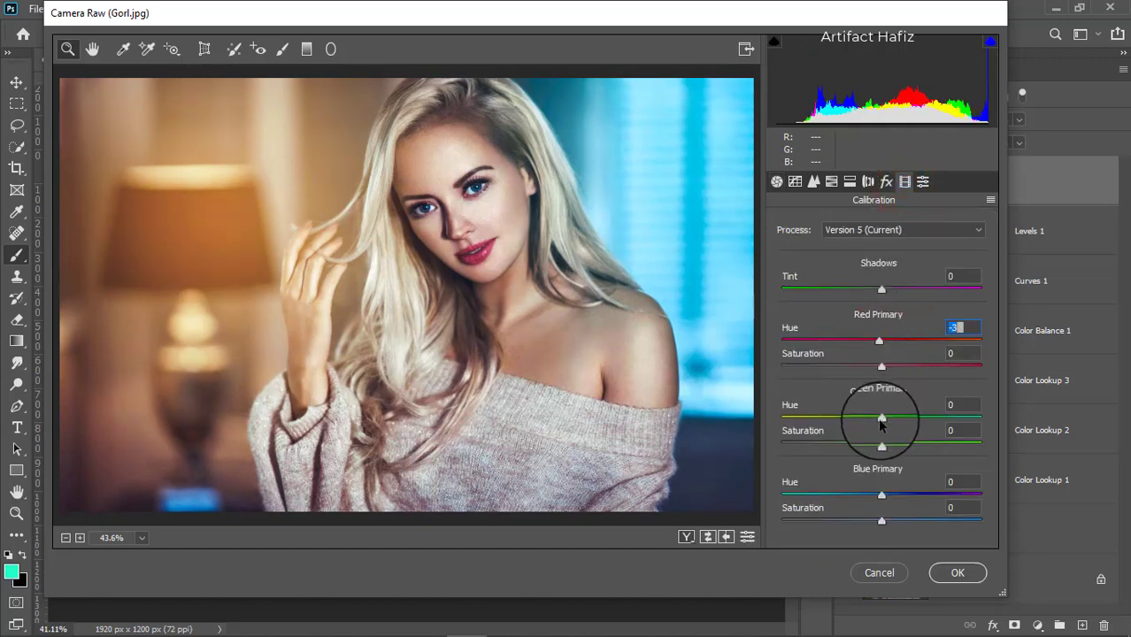
pyautogui.moveTo(881, 417)
pyautogui.mouseDown()
pyautogui.moveTo(904, 424)
pyautogui.moveTo(871, 416)
pyautogui.moveTo(896, 423)
pyautogui.mouseUp()
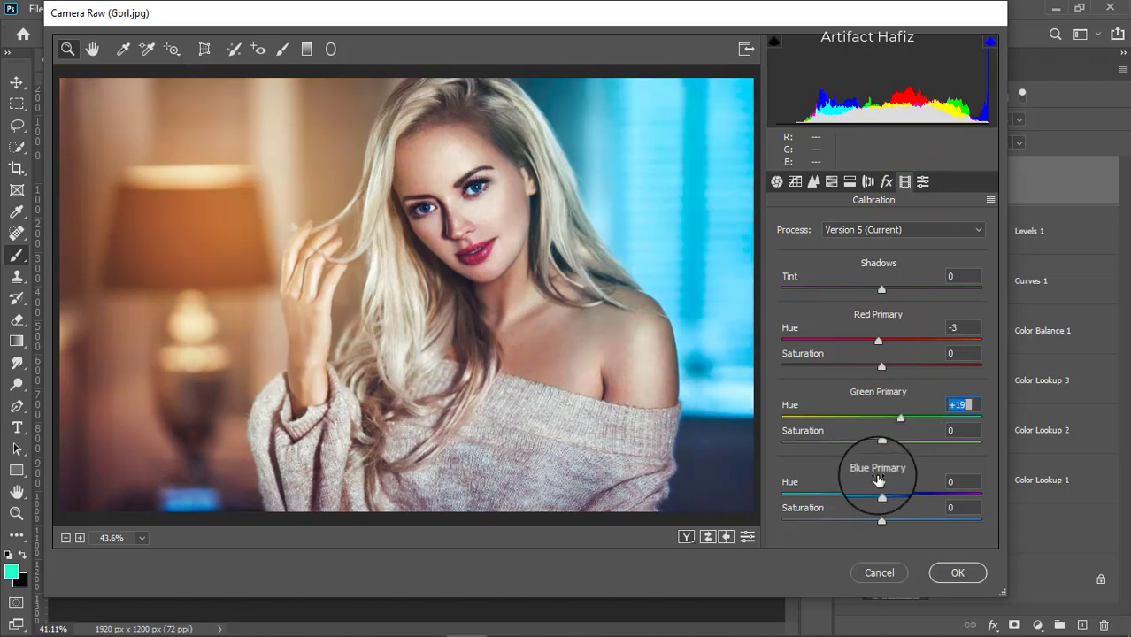
pyautogui.moveTo(854, 503); pyautogui.dragTo(876, 515)
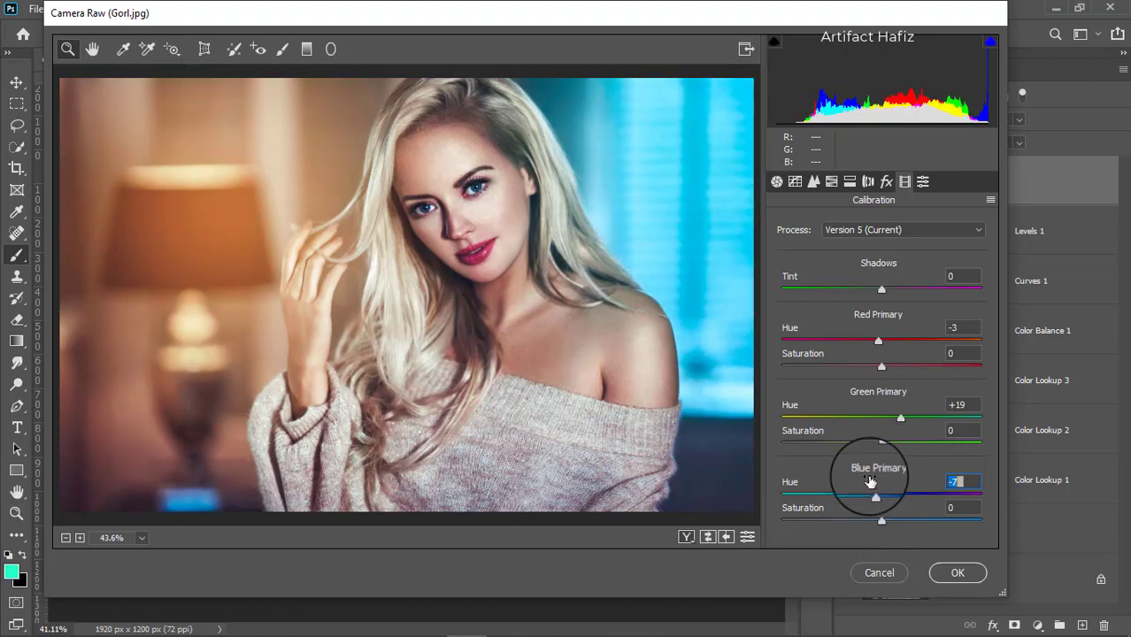
pyautogui.click(953, 574)
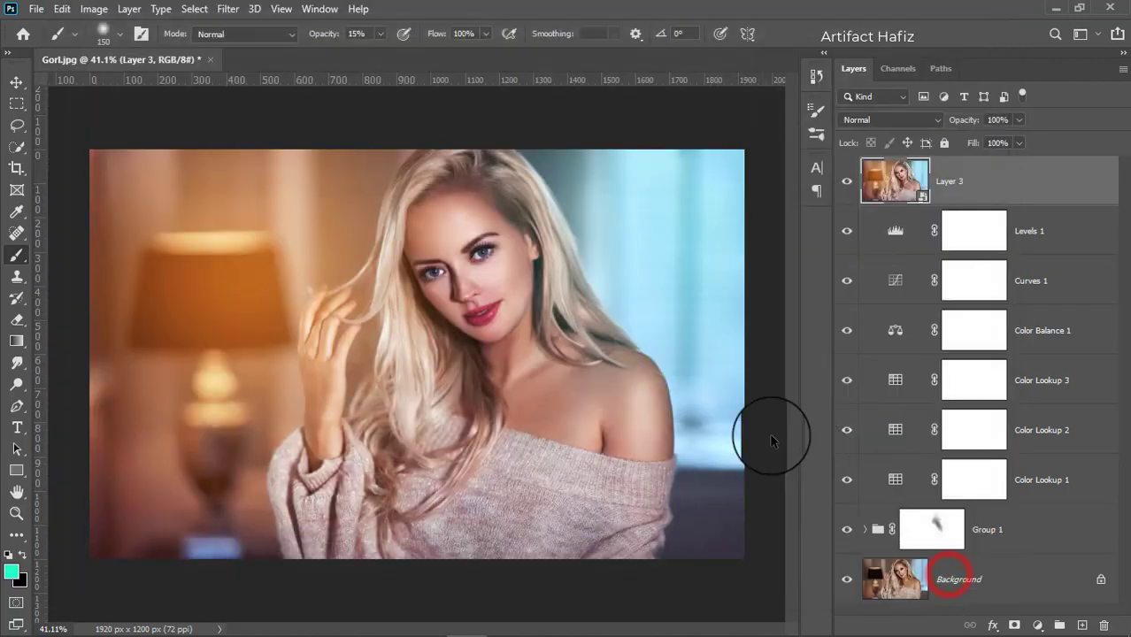
# - Compare the image with and without the filtered top layer, and the full grade against the original Background
pyautogui.click(845, 181)
pyautogui.click(846, 180)
pyautogui.scroll(-1, 897, 292)
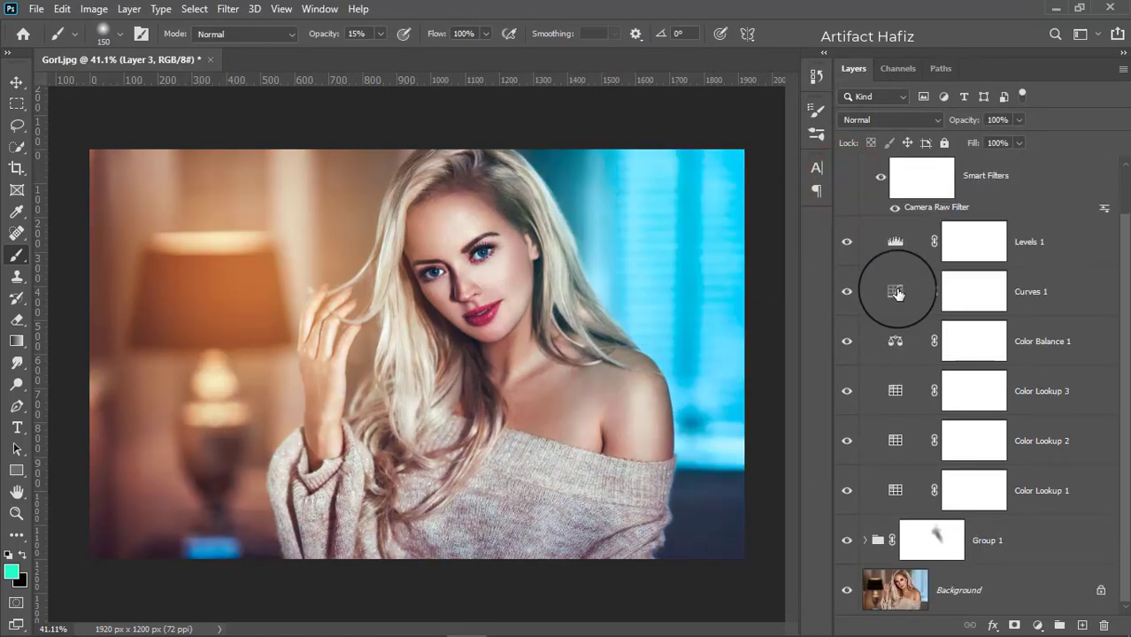
pyautogui.keyDown('alt'); pyautogui.click(846, 593); pyautogui.keyUp('alt')
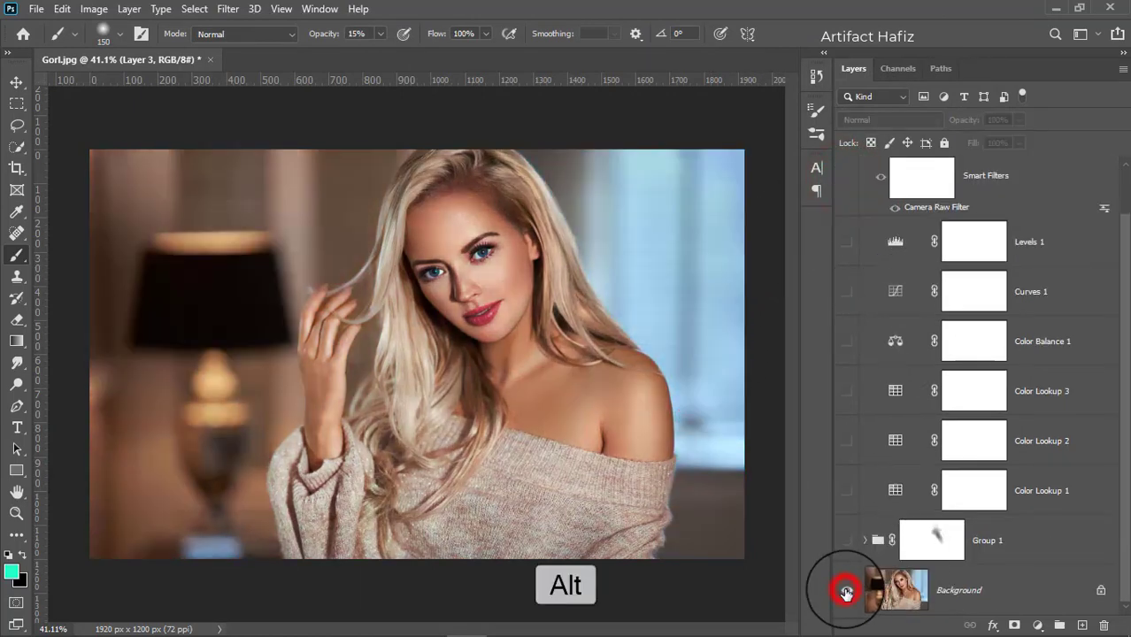
pyautogui.keyDown('alt'); pyautogui.click(846, 593); pyautogui.keyUp('alt')
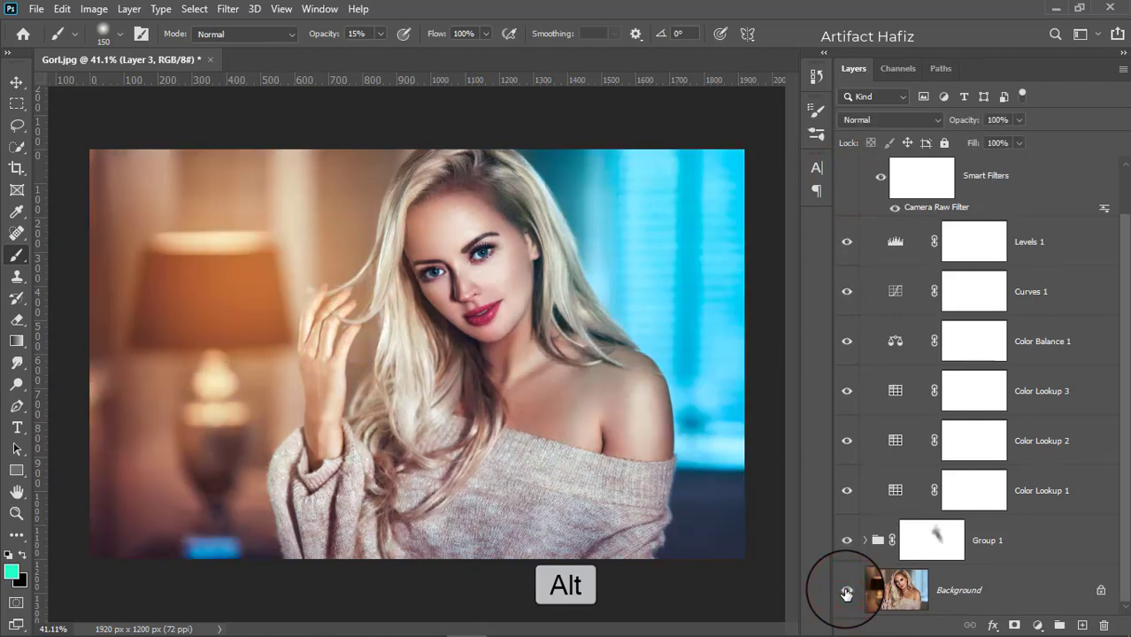
pyautogui.keyDown('alt'); pyautogui.click(846, 592); pyautogui.keyUp('alt')
pyautogui.keyDown('alt'); pyautogui.click(846, 593); pyautogui.keyUp('alt')
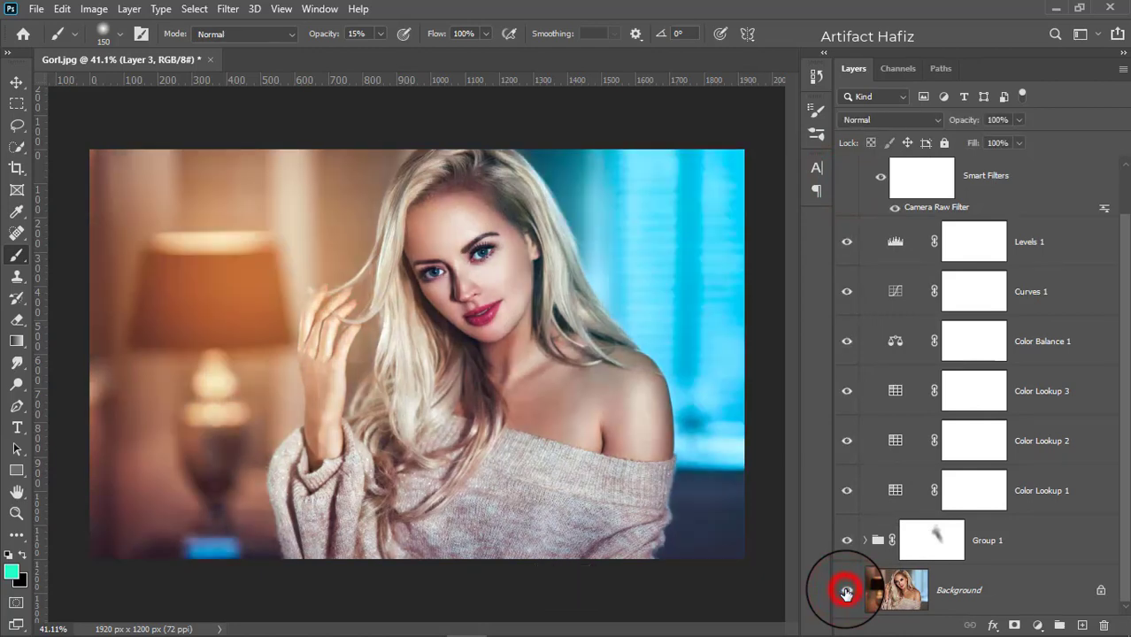